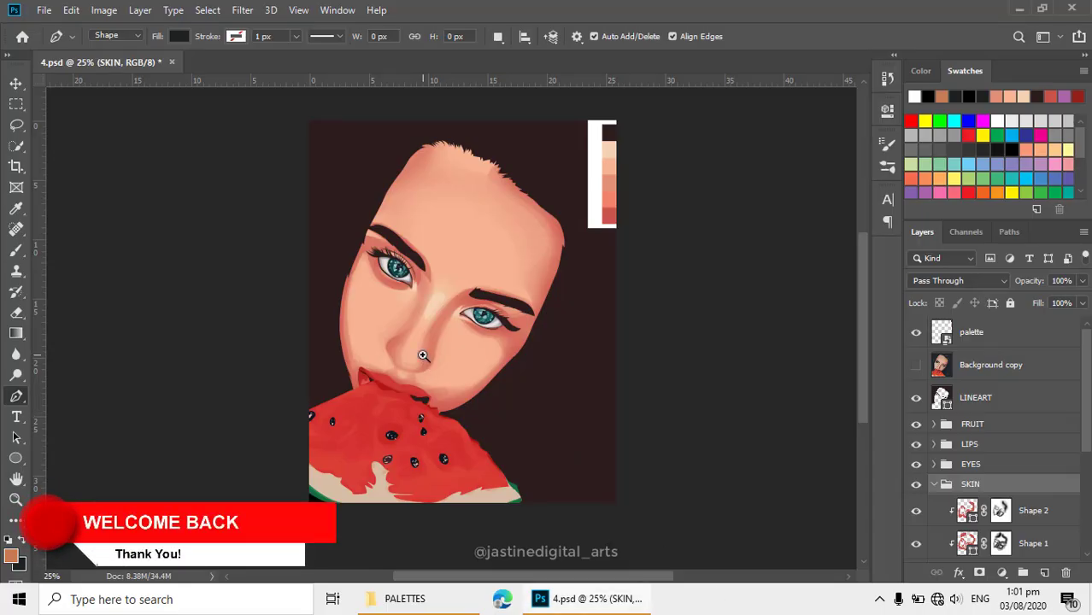
# - Zoom in on the face and select the Shape 2 skin shadow layer in the SKIN group
pyautogui.keyDown('ctrl'); pyautogui.click(423, 359); pyautogui.keyUp('ctrl')
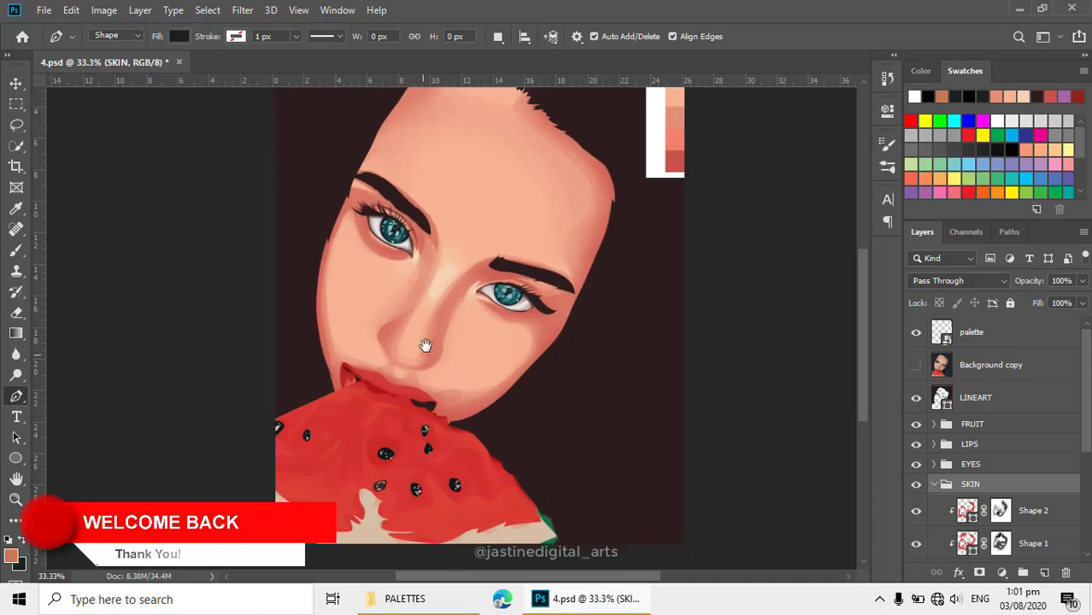
pyautogui.hotkey('ctrl', '-')
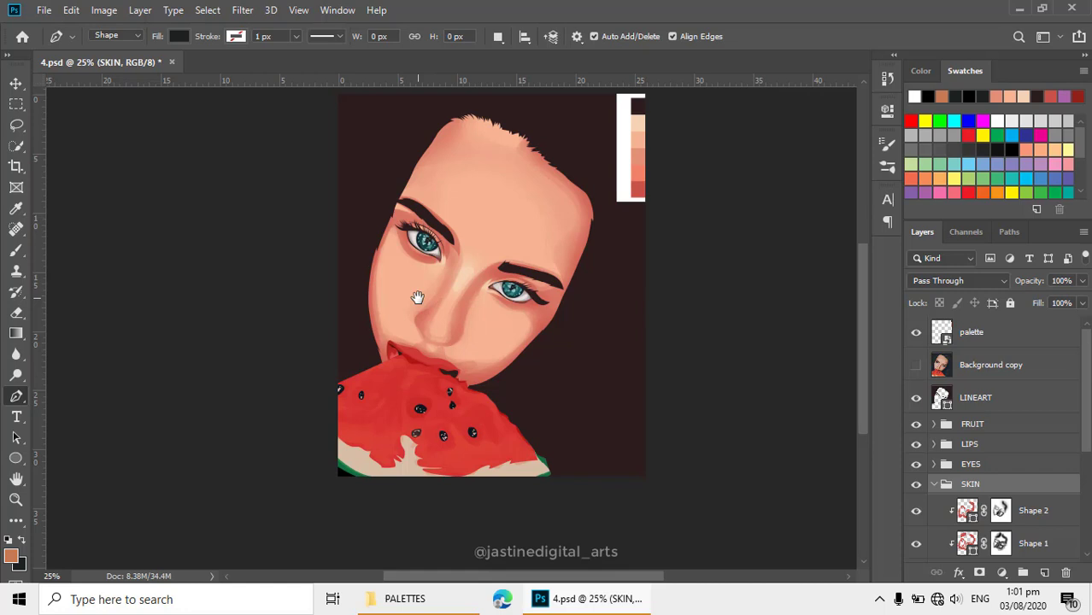
pyautogui.keyDown('ctrl'); pyautogui.click(417, 297); pyautogui.keyUp('ctrl')
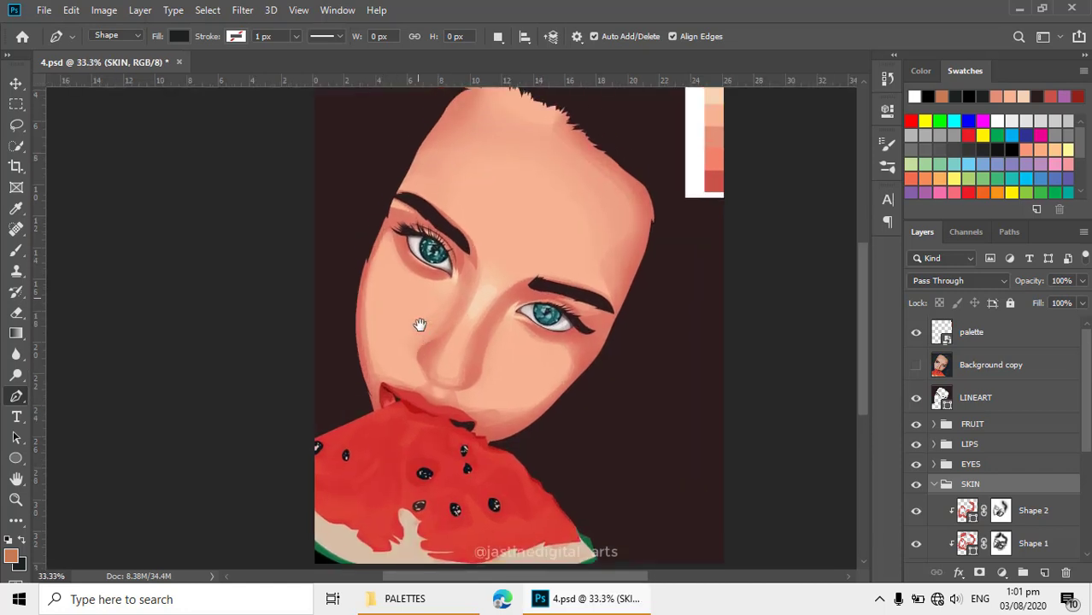
pyautogui.moveTo(419, 298); pyautogui.dragTo(443, 298)
pyautogui.moveTo(483, 233); pyautogui.dragTo(485, 279)
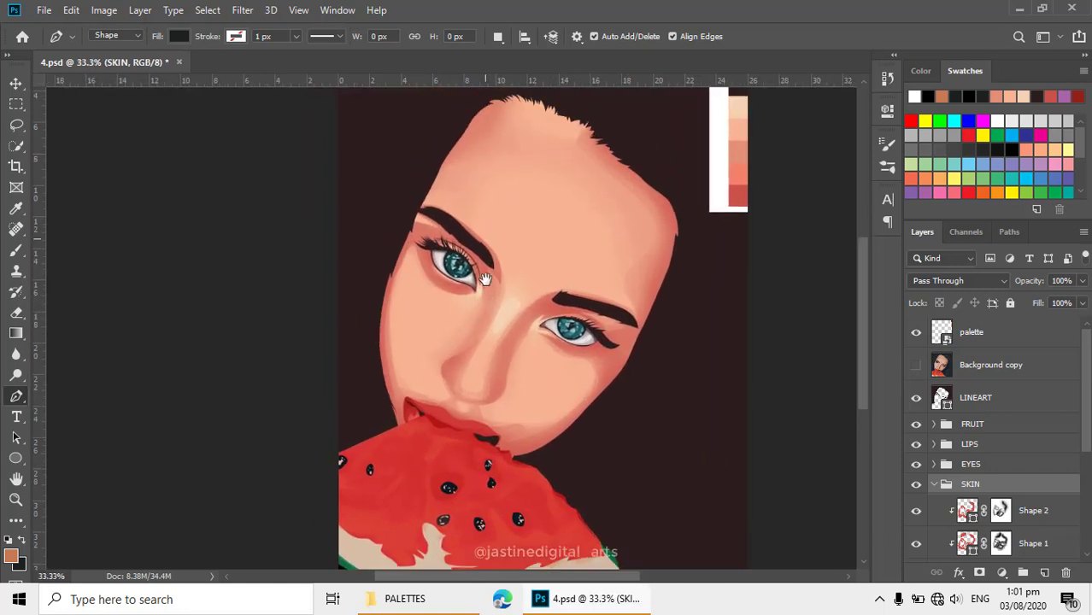
pyautogui.moveTo(549, 338); pyautogui.dragTo(541, 313)
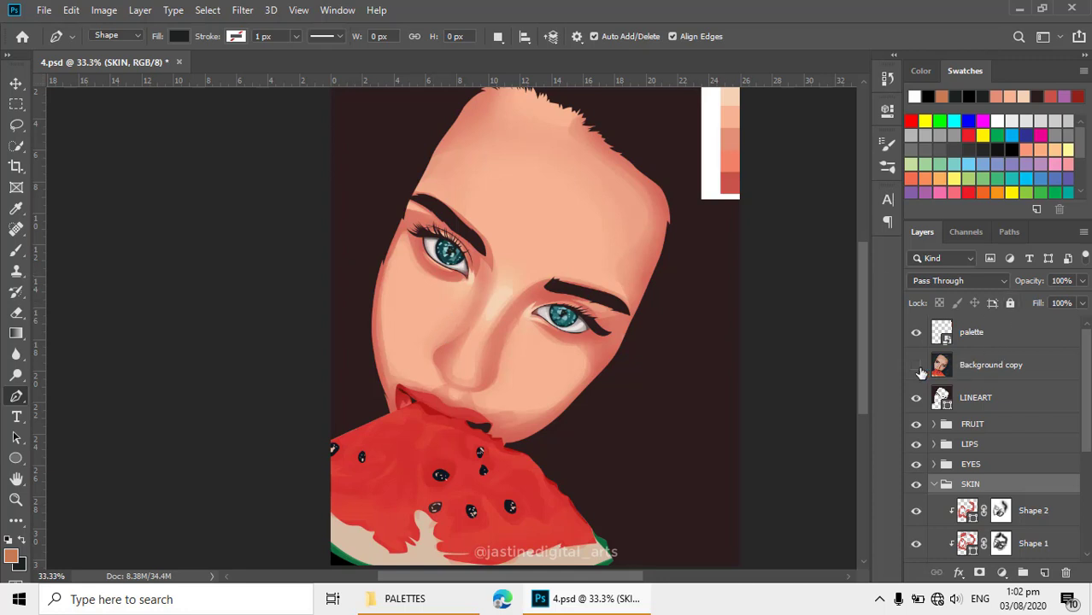
pyautogui.scroll(-3, 950, 422)
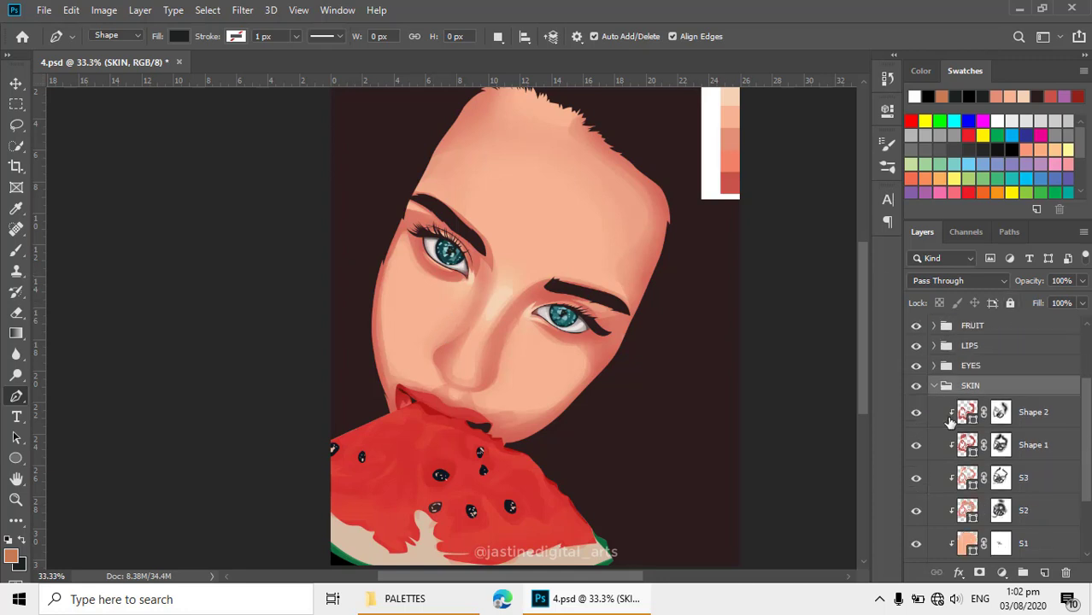
pyautogui.scroll(-1, 950, 422)
pyautogui.click(965, 385)
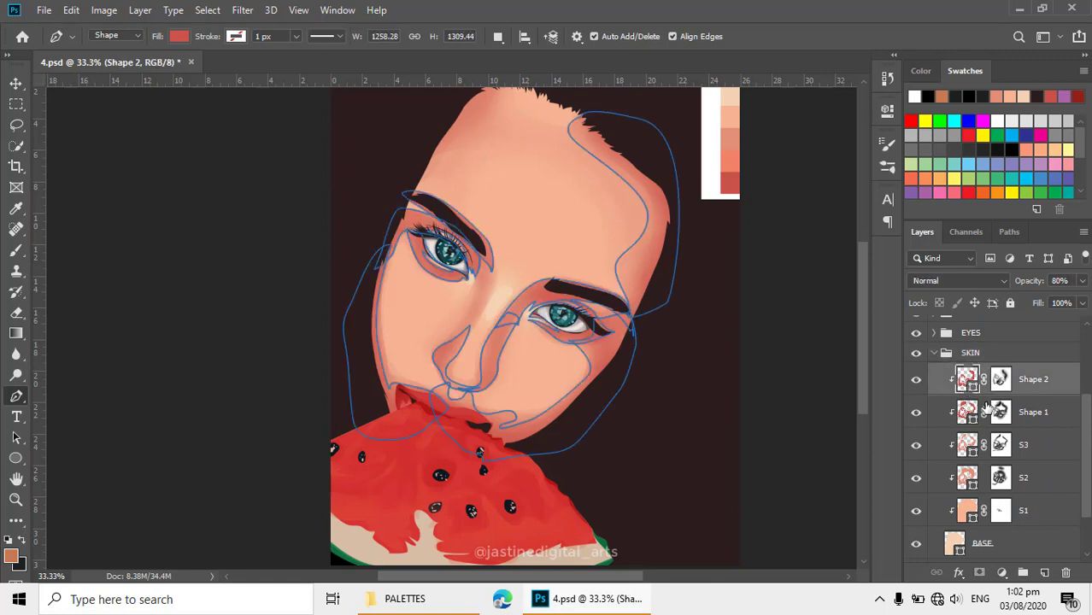
pyautogui.scroll(2, 979, 410)
pyautogui.scroll(1, 982, 412)
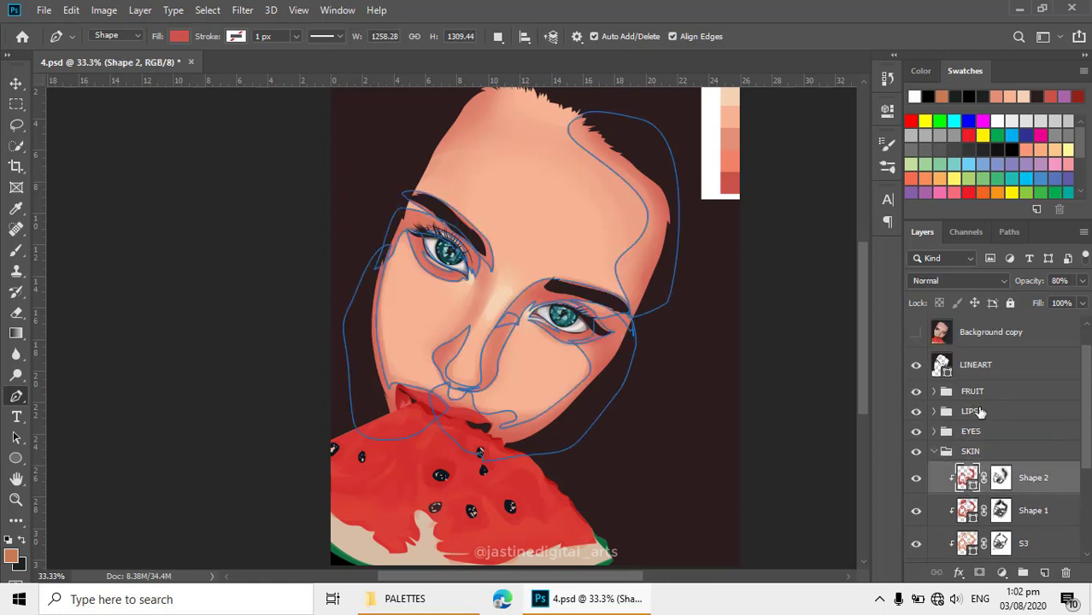
# - Show Background copy and add a new layer clipped to Shape 2, zoomed on the left eyebrow
pyautogui.click(917, 334)
pyautogui.keyDown('ctrl'); pyautogui.click(478, 284); pyautogui.keyUp('ctrl')
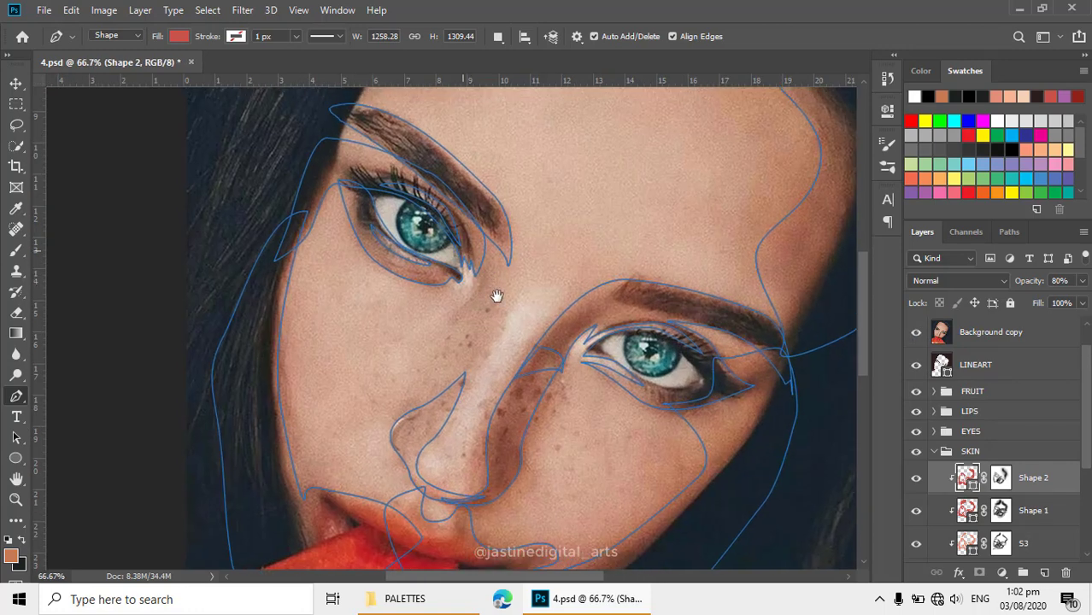
pyautogui.click(1044, 573)
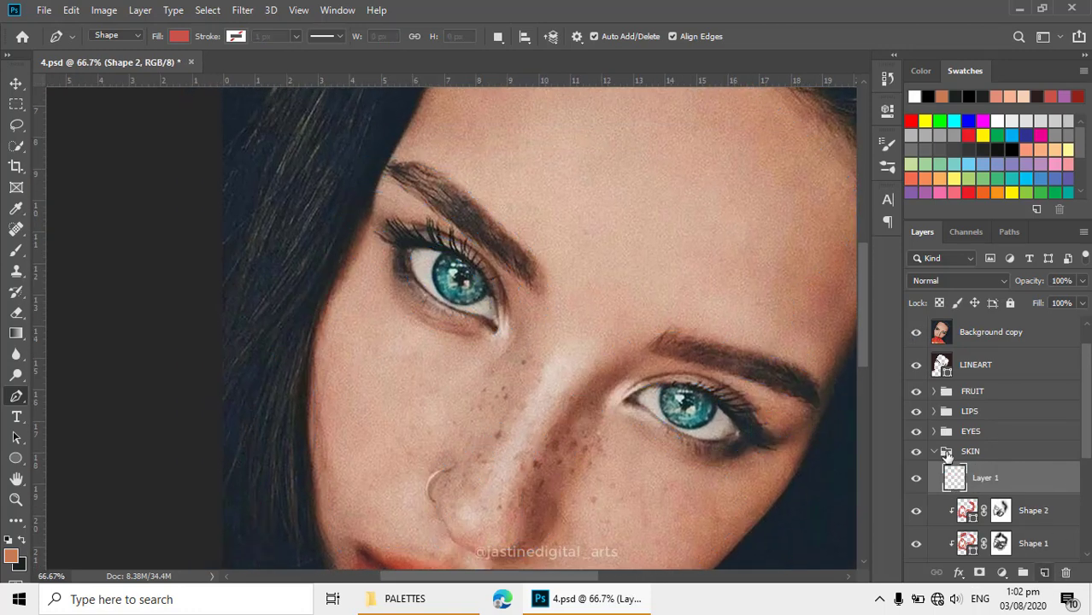
pyautogui.keyDown('alt'); pyautogui.click(993, 489); pyautogui.keyUp('alt')
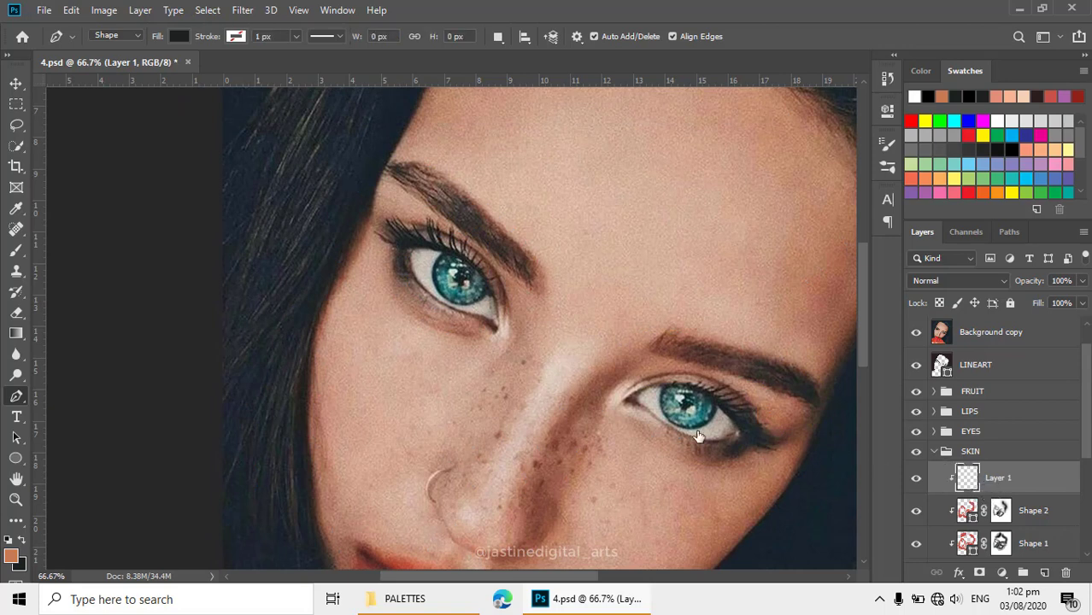
pyautogui.moveTo(535, 402); pyautogui.dragTo(538, 431)
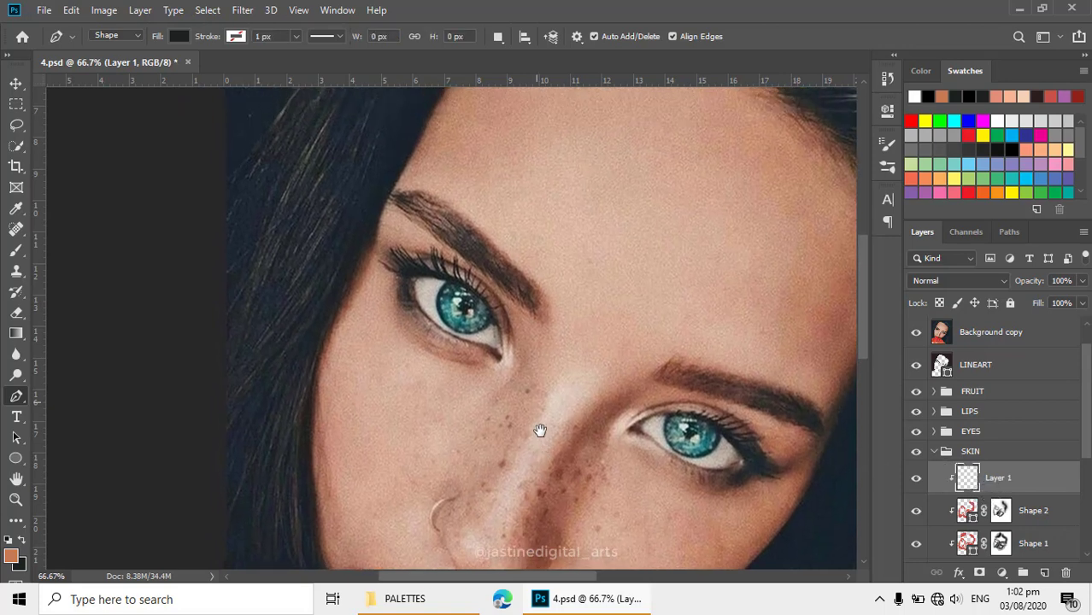
pyautogui.keyDown('ctrl'); pyautogui.click(478, 256); pyautogui.keyUp('ctrl')
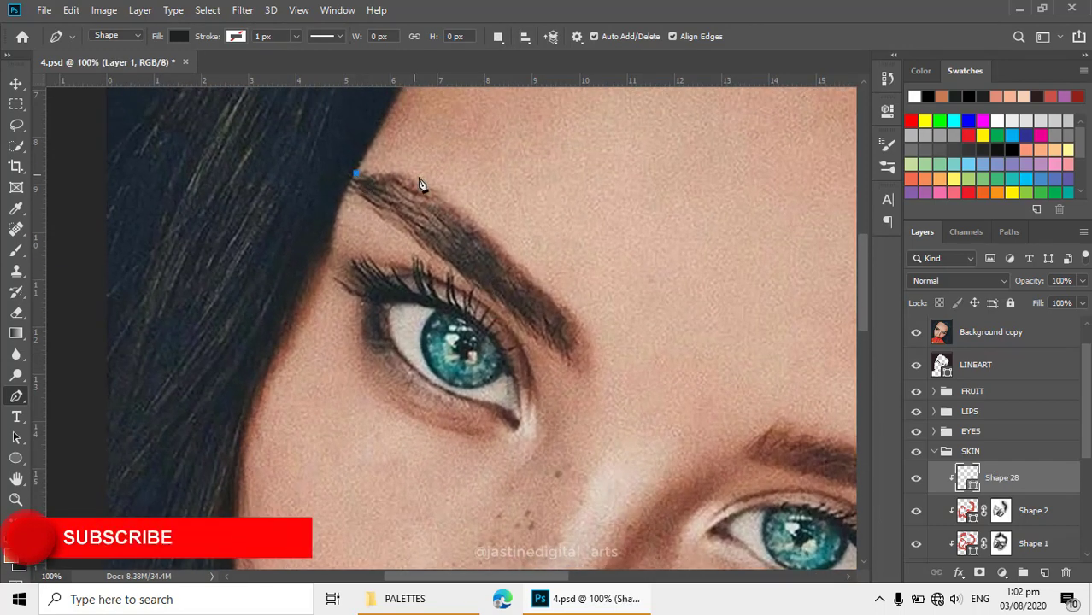
# - Trace a pen shape around the top and underside of the left eyebrow
pyautogui.click(356, 174)
pyautogui.moveTo(438, 185); pyautogui.dragTo(471, 208)
pyautogui.moveTo(566, 316)
pyautogui.mouseDown()
pyautogui.moveTo(583, 373)
pyautogui.moveTo(576, 396)
pyautogui.mouseUp()
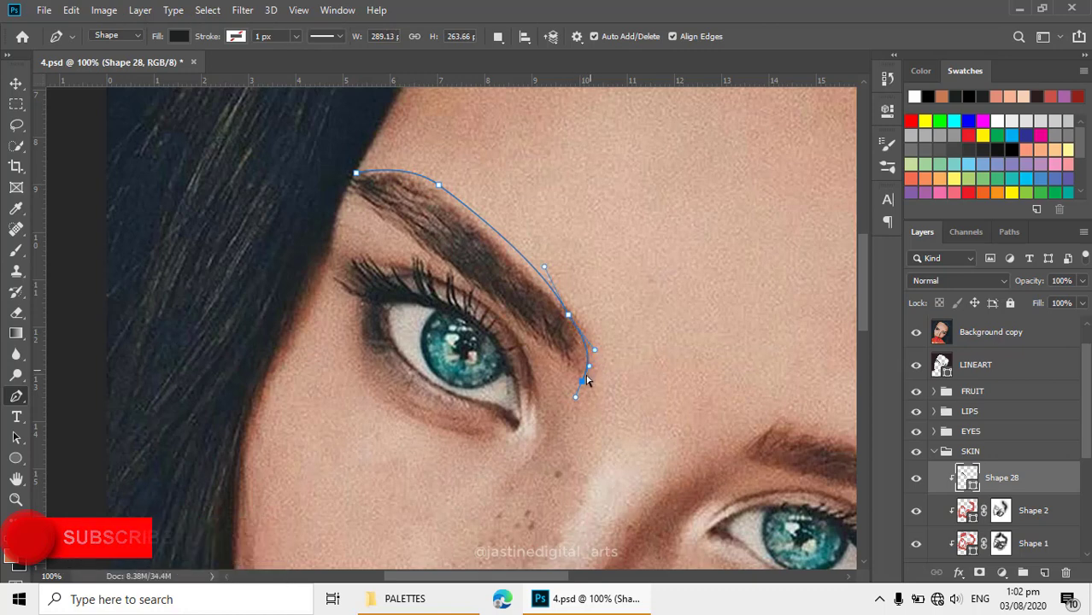
pyautogui.moveTo(584, 380); pyautogui.dragTo(578, 391)
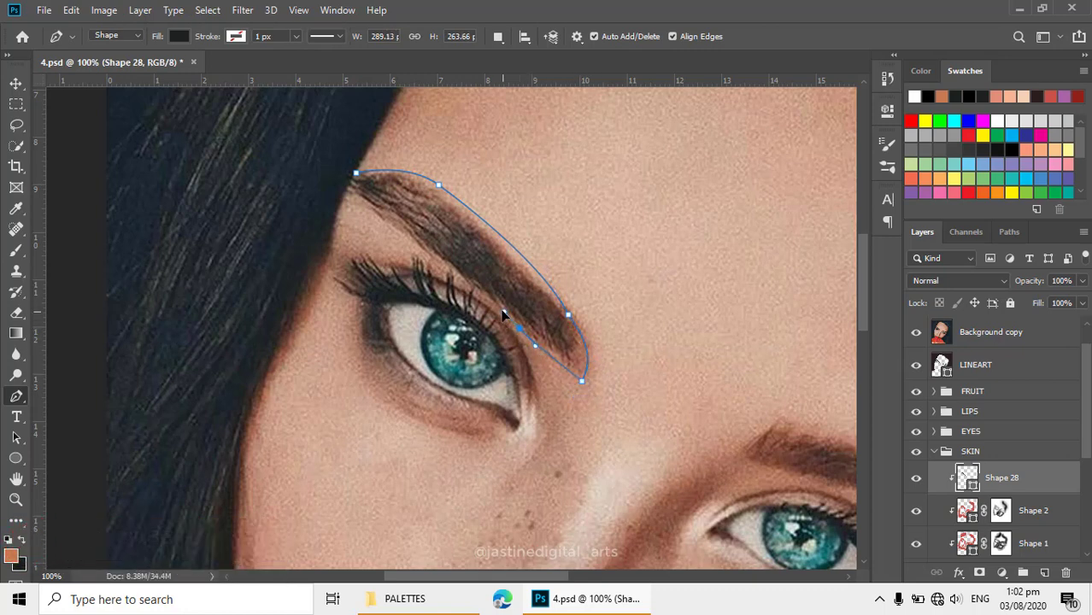
pyautogui.moveTo(410, 248); pyautogui.dragTo(372, 221)
pyautogui.click(344, 197)
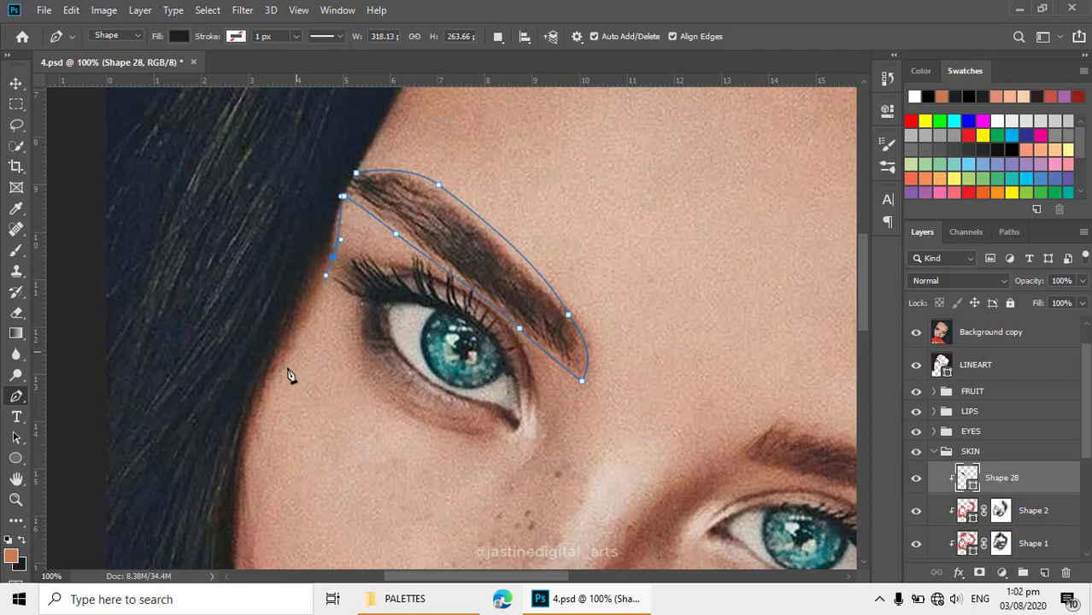
# - Extend the outline down the temple along the hairline, close it, and zoom out
pyautogui.click(265, 389)
pyautogui.click(229, 442)
pyautogui.moveTo(210, 287); pyautogui.dragTo(221, 254)
pyautogui.moveTo(248, 184)
pyautogui.mouseDown()
pyautogui.moveTo(260, 159)
pyautogui.moveTo(301, 138)
pyautogui.mouseUp()
pyautogui.click(356, 174)
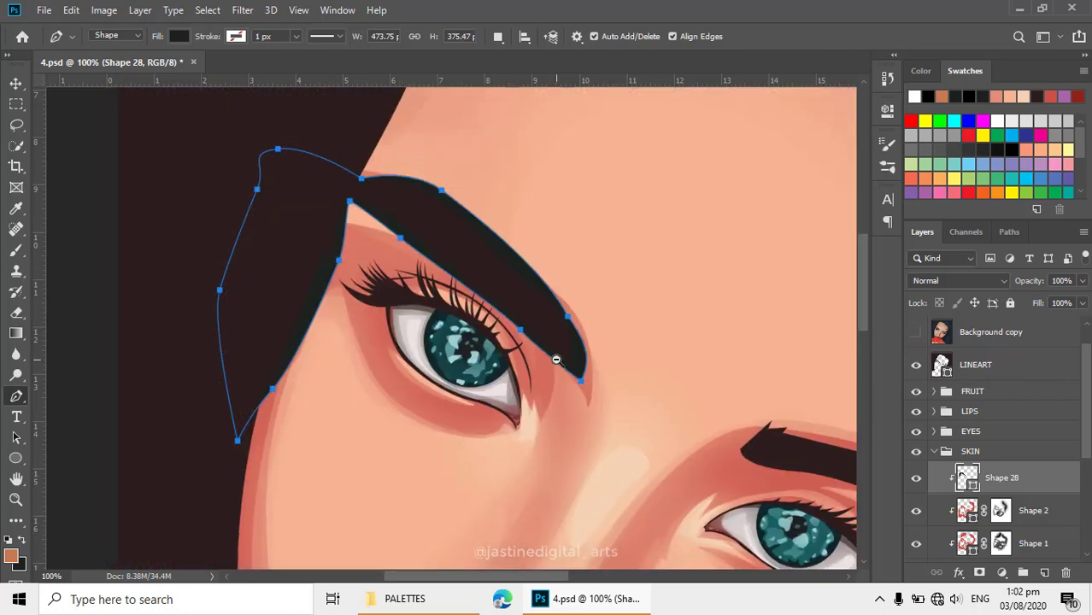
pyautogui.keyDown('alt'); pyautogui.click(666, 374); pyautogui.keyUp('alt')
pyautogui.keyDown('alt'); pyautogui.click(448, 349); pyautogui.keyUp('alt')
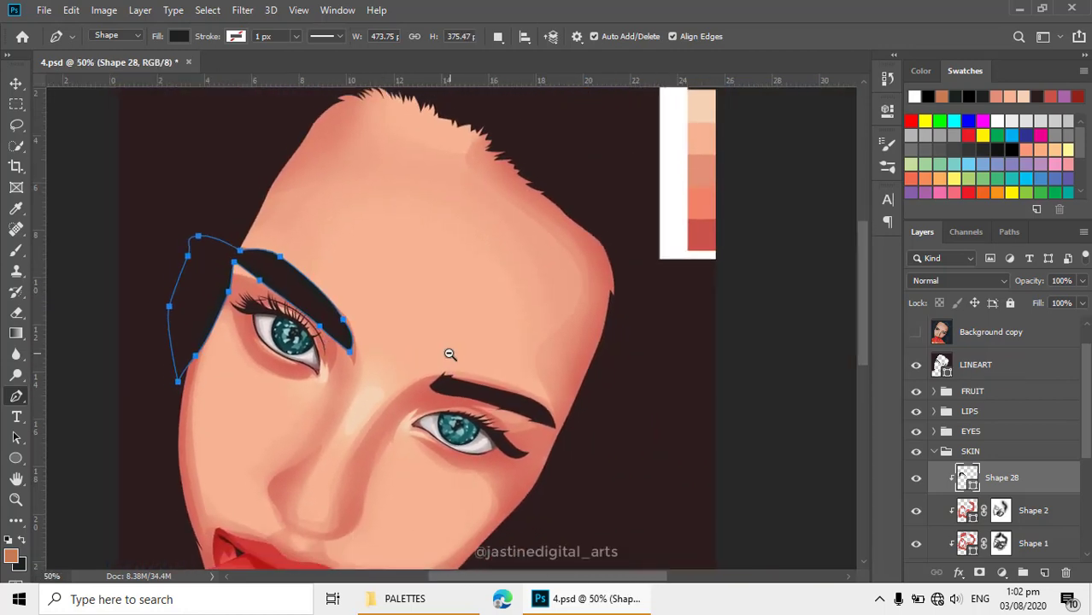
pyautogui.keyDown('alt'); pyautogui.click(449, 354); pyautogui.keyUp('alt')
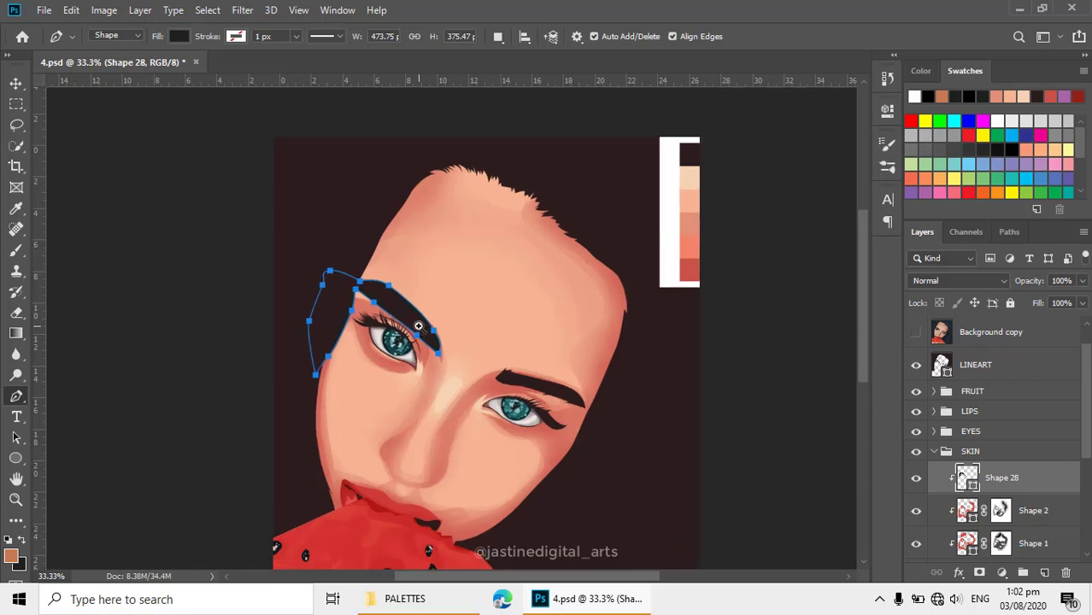
pyautogui.scroll(1, 419, 325)
# - Fill Shape 28 with dark 2d1d1e and set its opacity to 50%
pyautogui.doubleClick(973, 486)
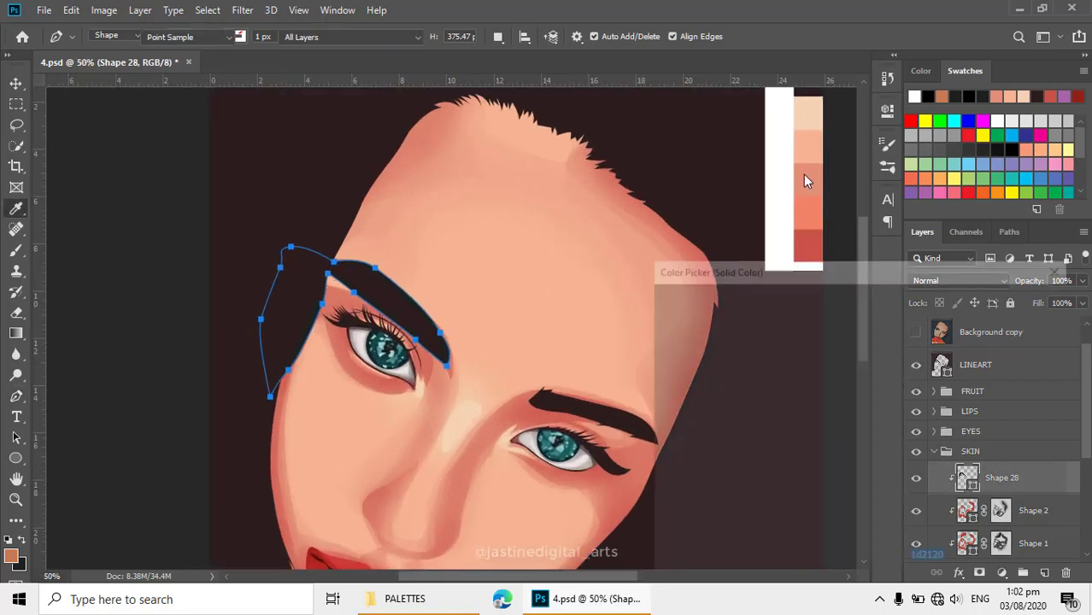
pyautogui.click(797, 114)
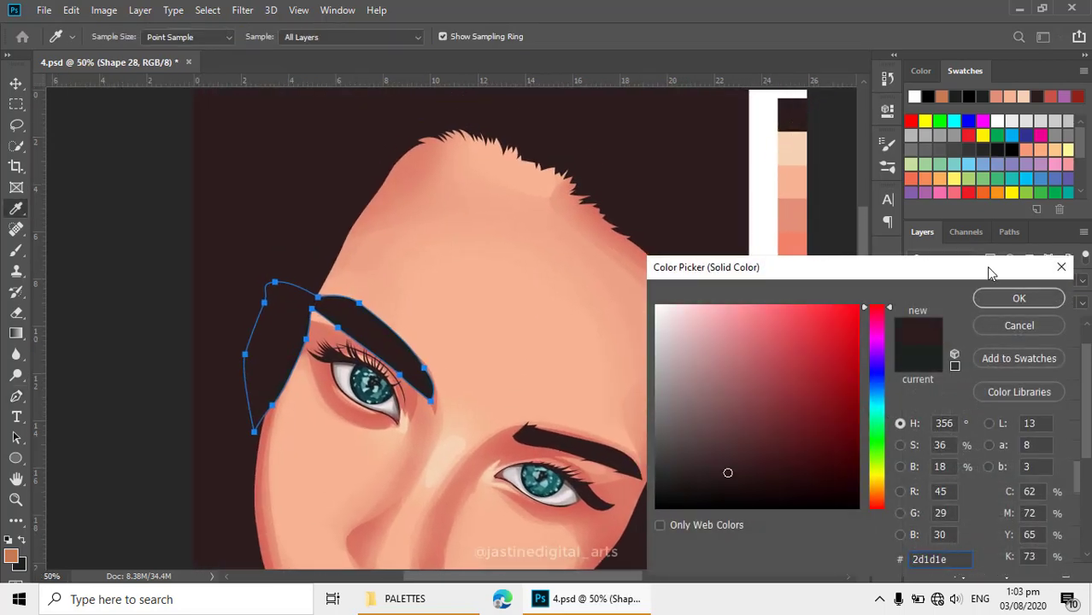
pyautogui.click(1002, 295)
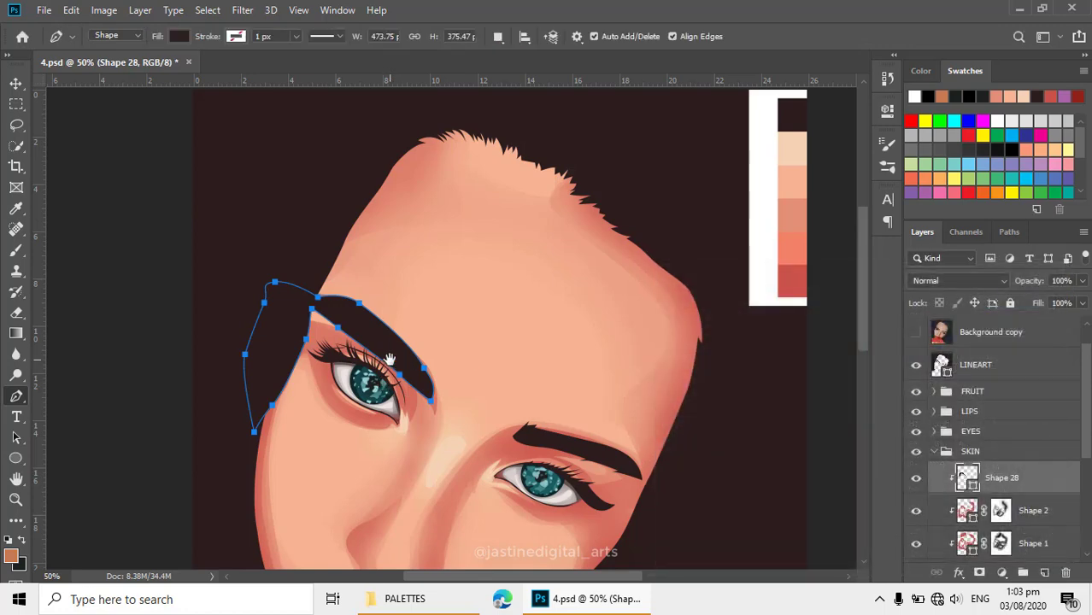
pyautogui.scroll(1, 462, 393)
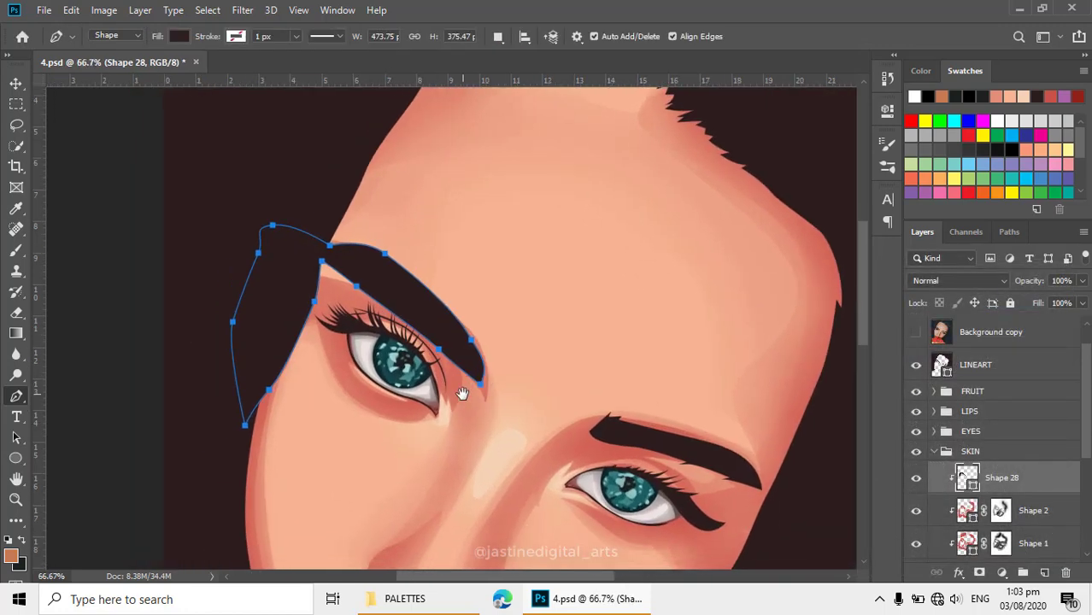
pyautogui.press('5')
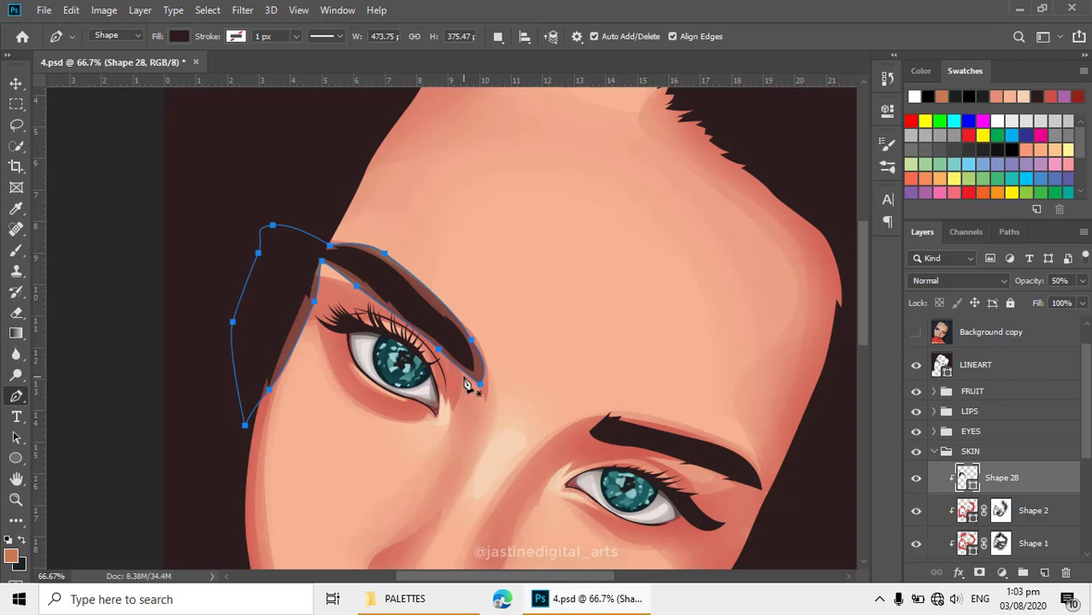
pyautogui.press('Return')
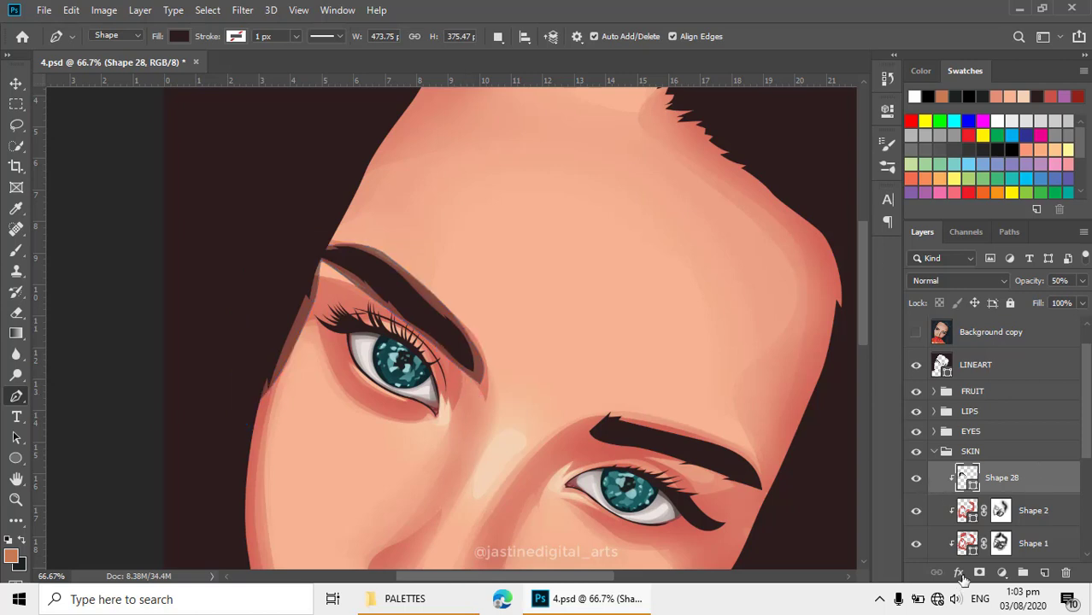
# - Add a layer mask to Shape 28 and soften its upper-left edge with the Eraser
pyautogui.click(979, 573)
pyautogui.press('e')
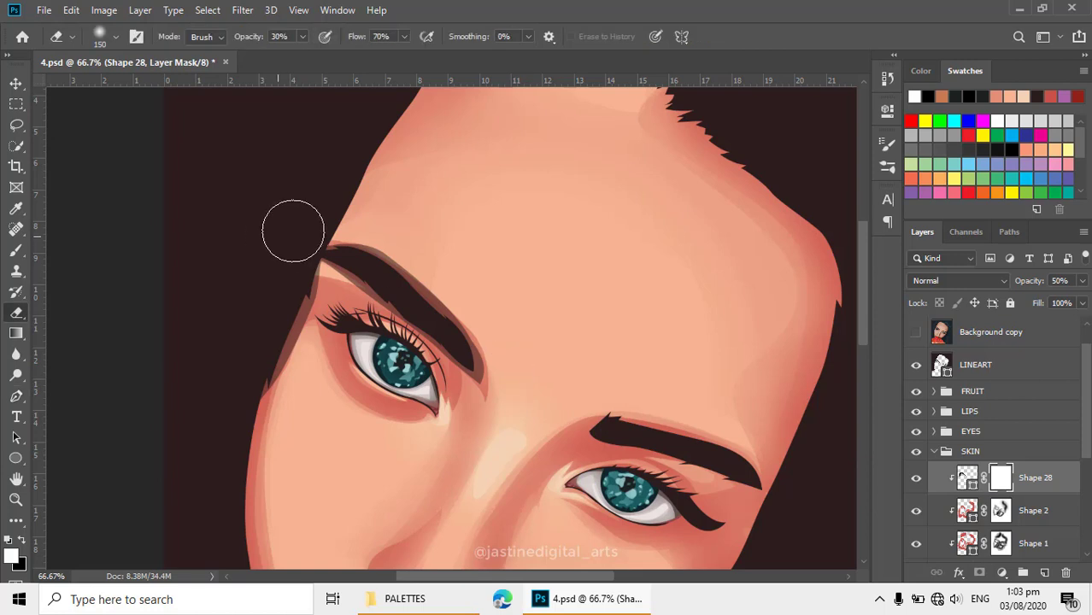
pyautogui.moveTo(333, 256); pyautogui.dragTo(412, 324)
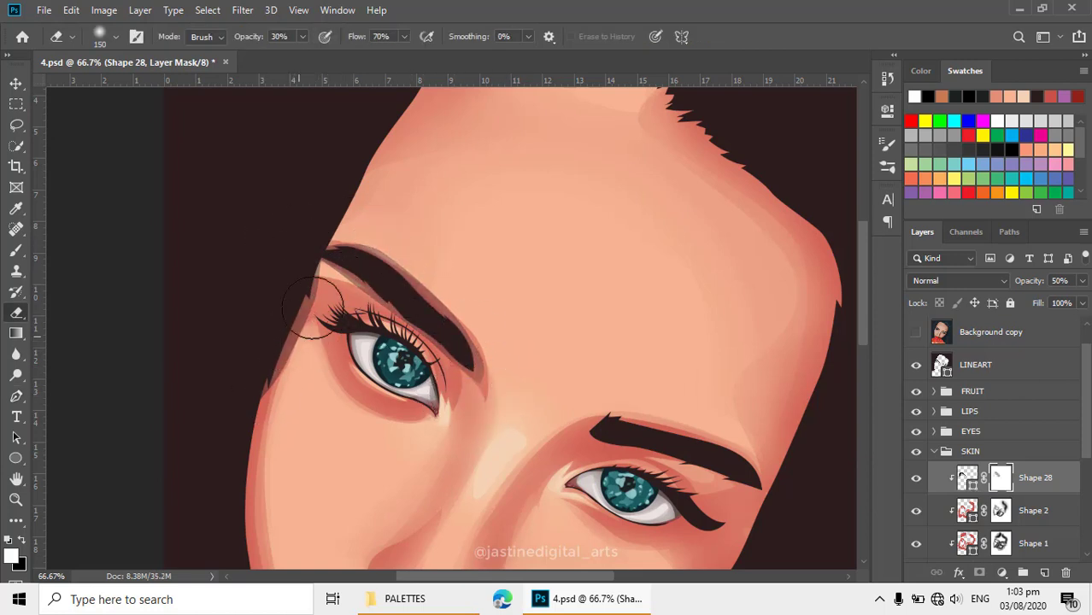
pyautogui.scroll(-1, 314, 307)
pyautogui.scroll(-1, 378, 419)
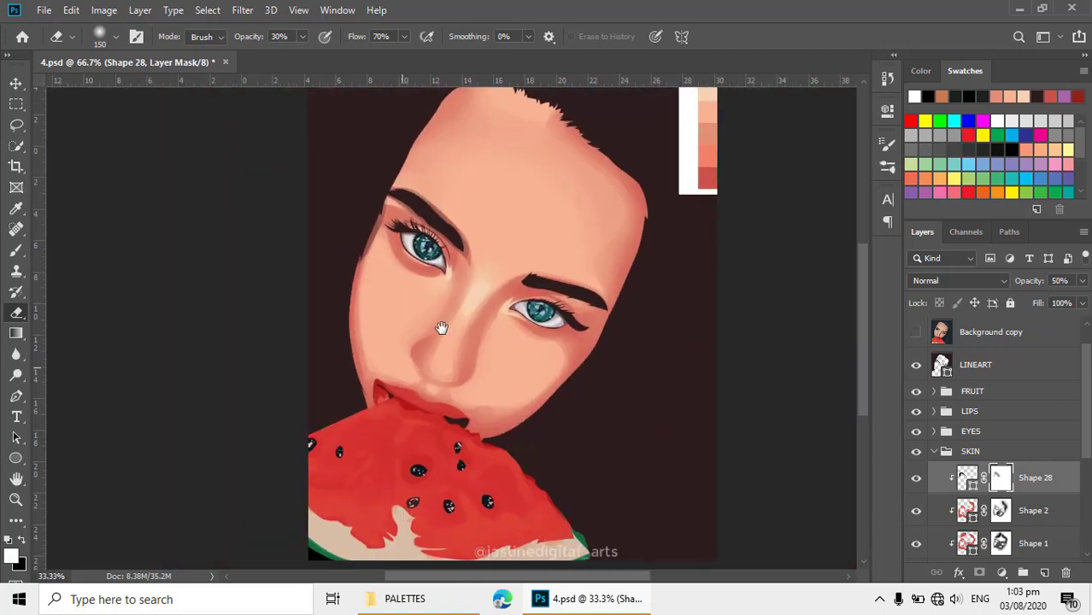
# - Target Shape 28's vector path, set Path Operations to Combine Shapes, and show Background copy
pyautogui.press('p')
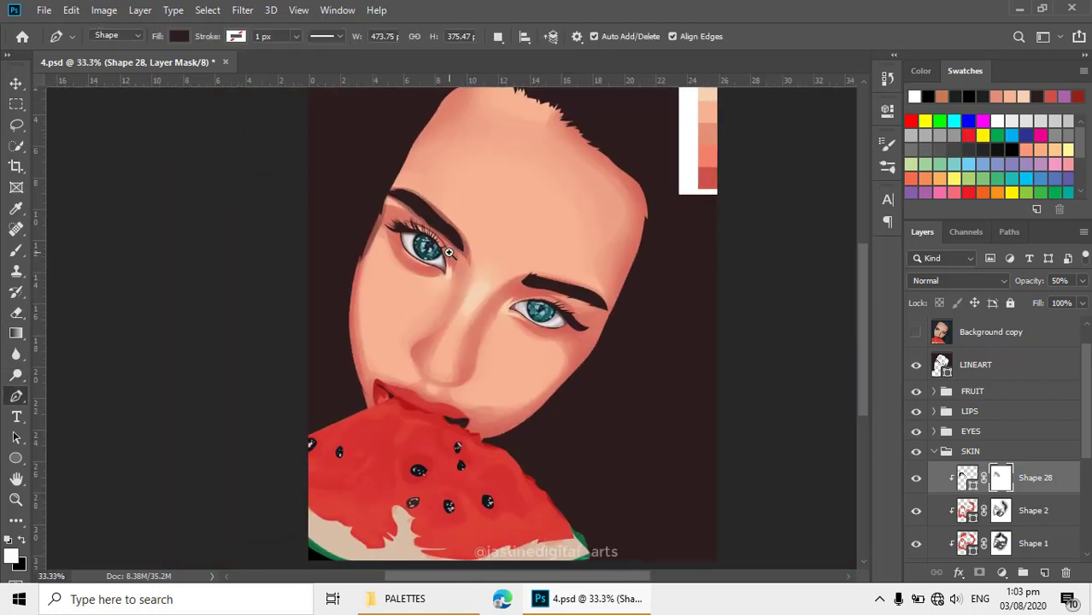
pyautogui.scroll(2, 447, 281)
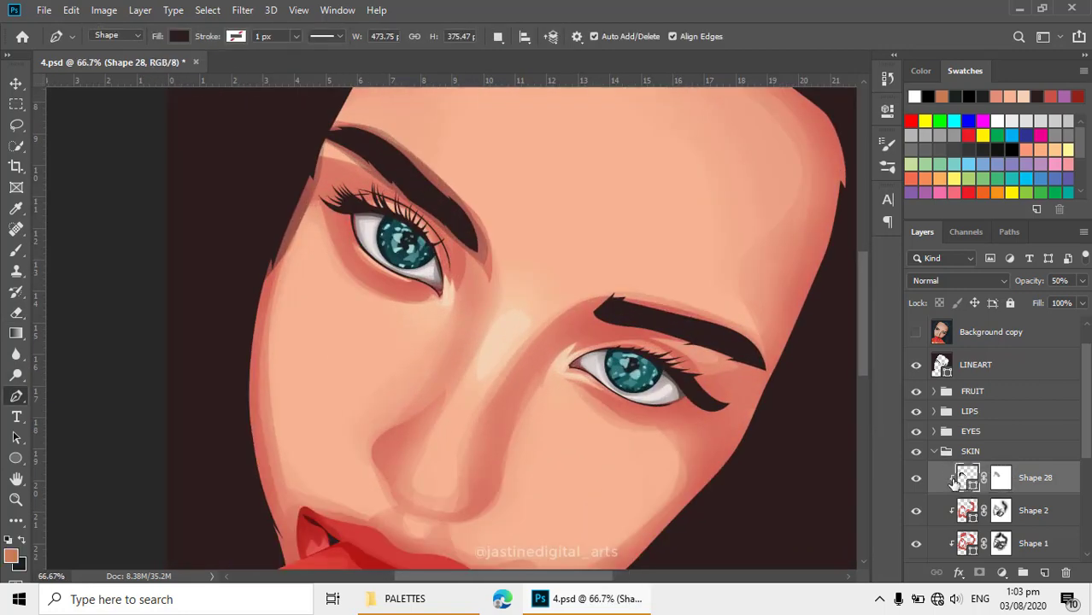
pyautogui.click(966, 478)
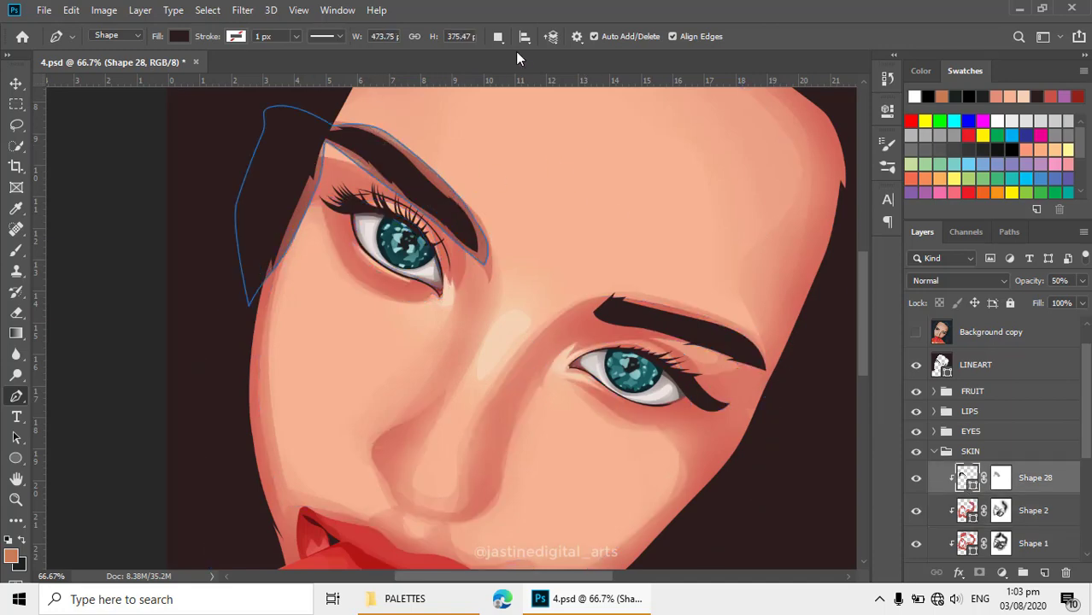
pyautogui.click(498, 36)
pyautogui.click(547, 71)
pyautogui.click(917, 340)
pyautogui.scroll(1, 355, 145)
pyautogui.scroll(1, 403, 282)
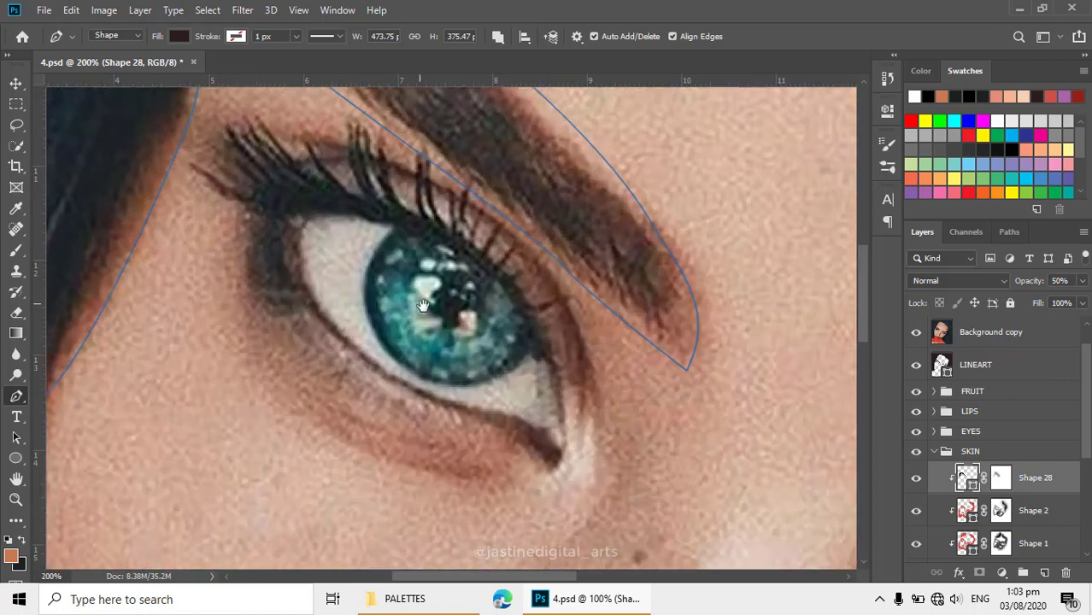
pyautogui.scroll(-1, 635, 455)
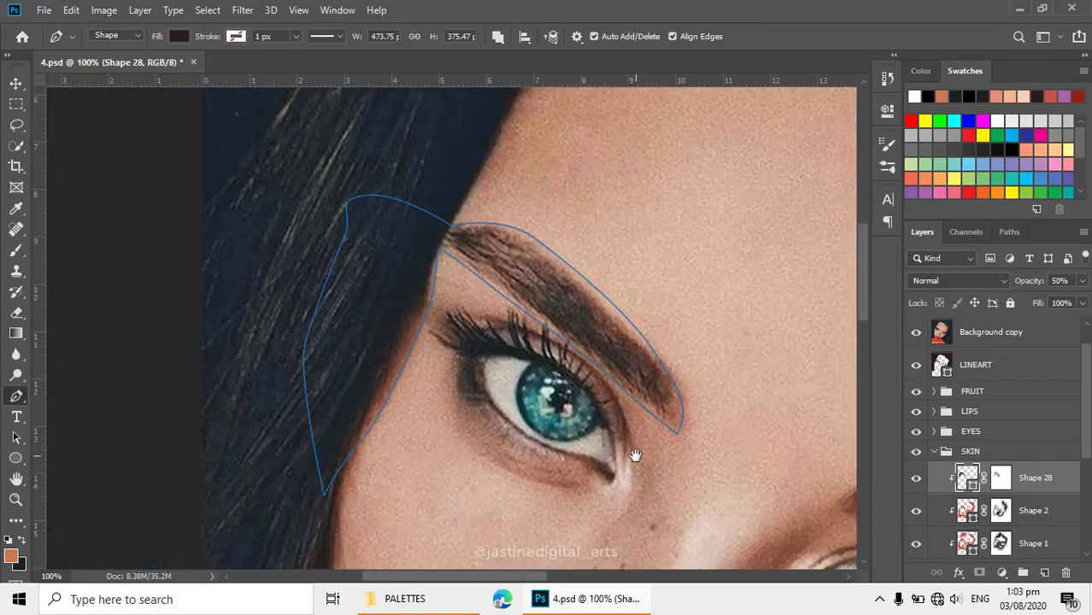
# - Trace a new path piece around the upper-left eye into Shape 28
pyautogui.click(634, 469)
pyautogui.moveTo(530, 326); pyautogui.dragTo(479, 313)
pyautogui.moveTo(419, 298); pyautogui.dragTo(408, 301)
pyautogui.moveTo(450, 352); pyautogui.dragTo(454, 372)
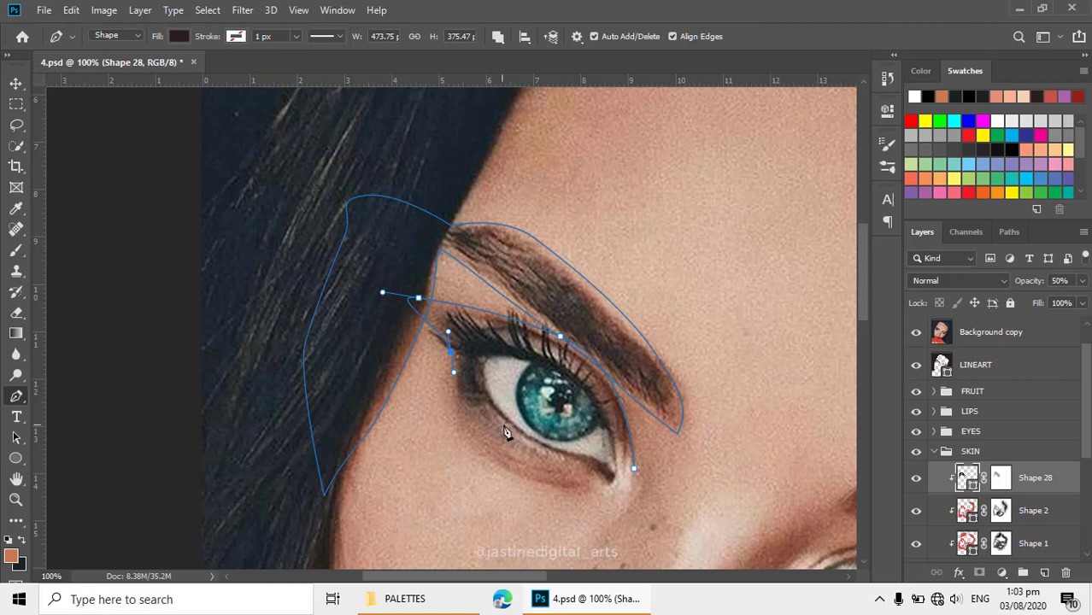
pyautogui.moveTo(519, 433); pyautogui.dragTo(589, 449)
pyautogui.moveTo(486, 386); pyautogui.dragTo(485, 365)
pyautogui.moveTo(556, 390); pyautogui.dragTo(595, 414)
pyautogui.moveTo(612, 475); pyautogui.dragTo(609, 511)
pyautogui.keyDown('alt'); pyautogui.click(612, 475); pyautogui.keyUp('alt')
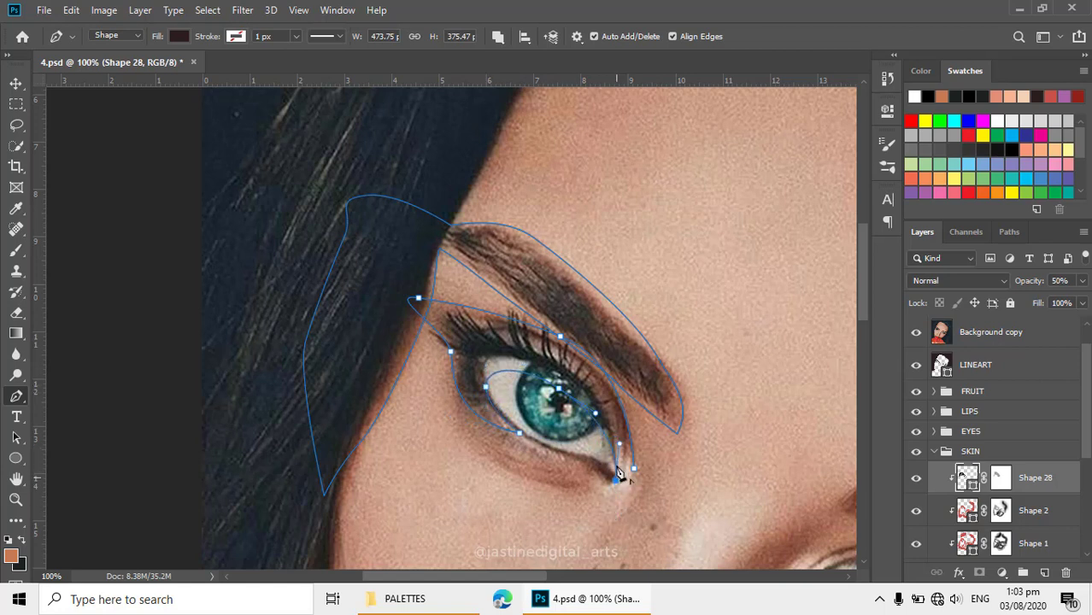
pyautogui.click(623, 469)
pyautogui.scroll(3, 579, 378)
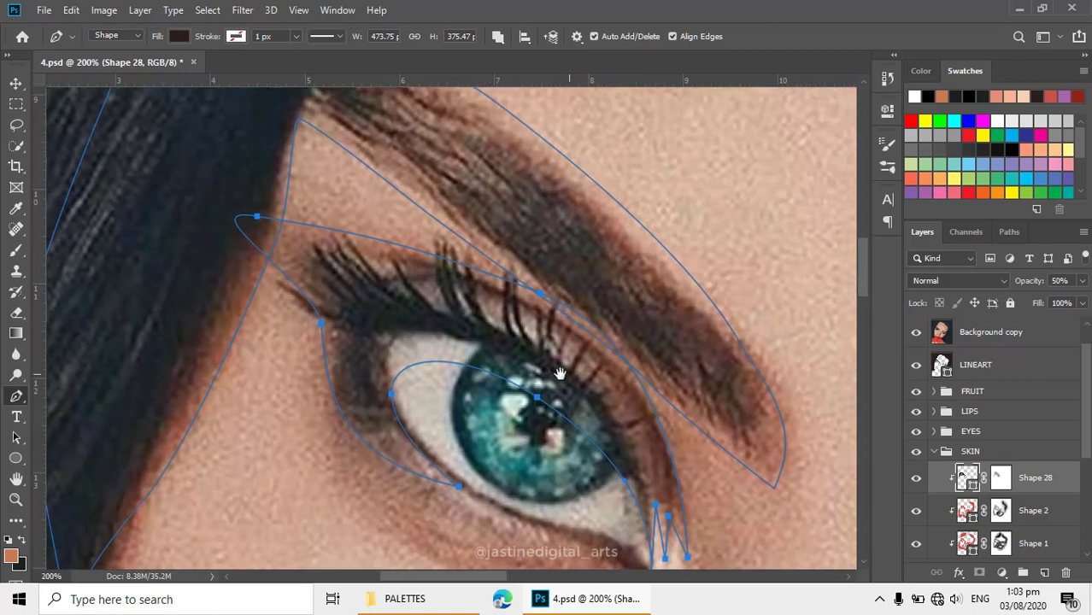
# - Draw and close a separate piece over the upper eyelid and lashes
pyautogui.click(421, 303)
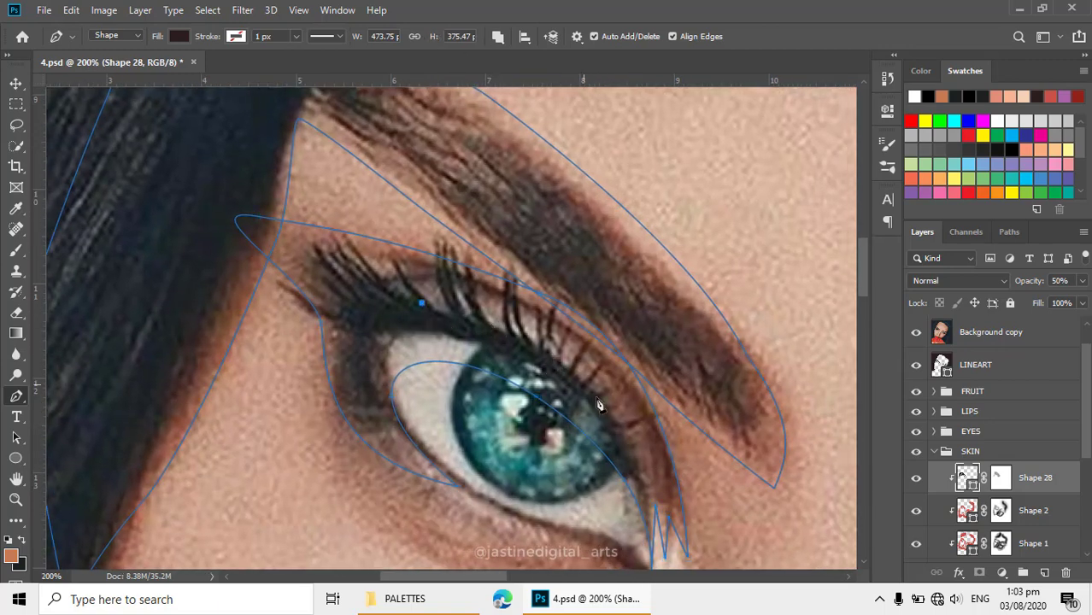
pyautogui.moveTo(621, 428); pyautogui.dragTo(654, 506)
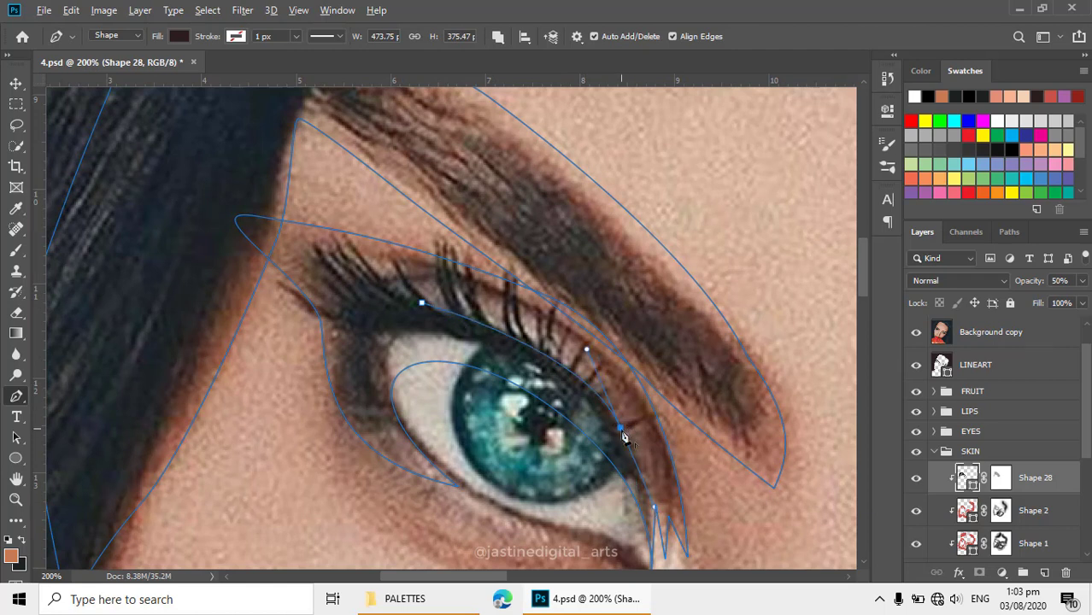
pyautogui.moveTo(527, 316); pyautogui.dragTo(462, 300)
pyautogui.click(421, 303)
# - Set the eyelid piece to Subtract Front Shape and hide Background copy
pyautogui.click(498, 36)
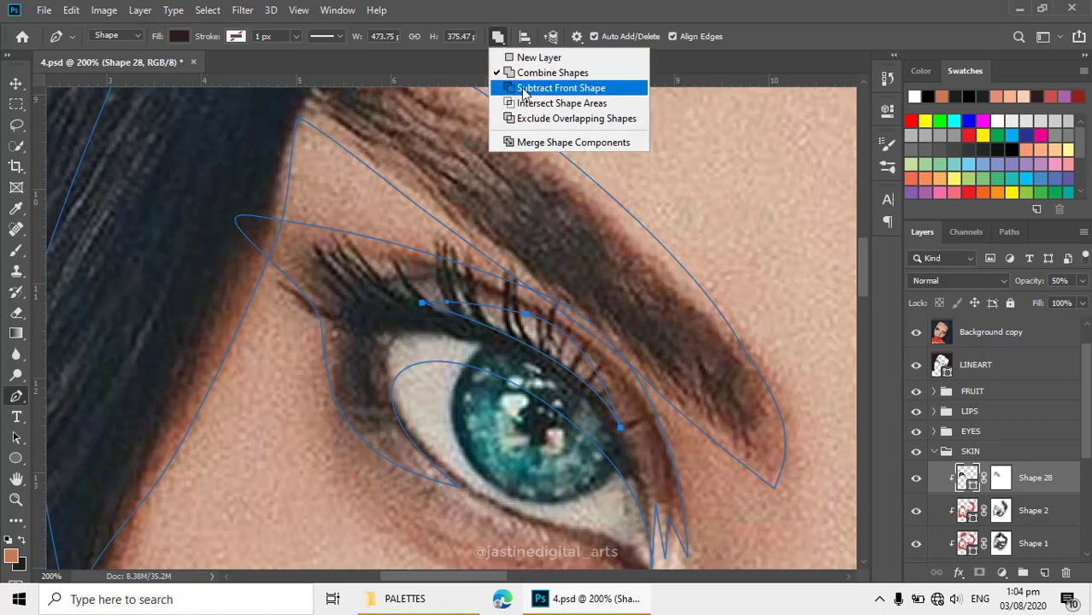
pyautogui.click(538, 86)
pyautogui.click(916, 332)
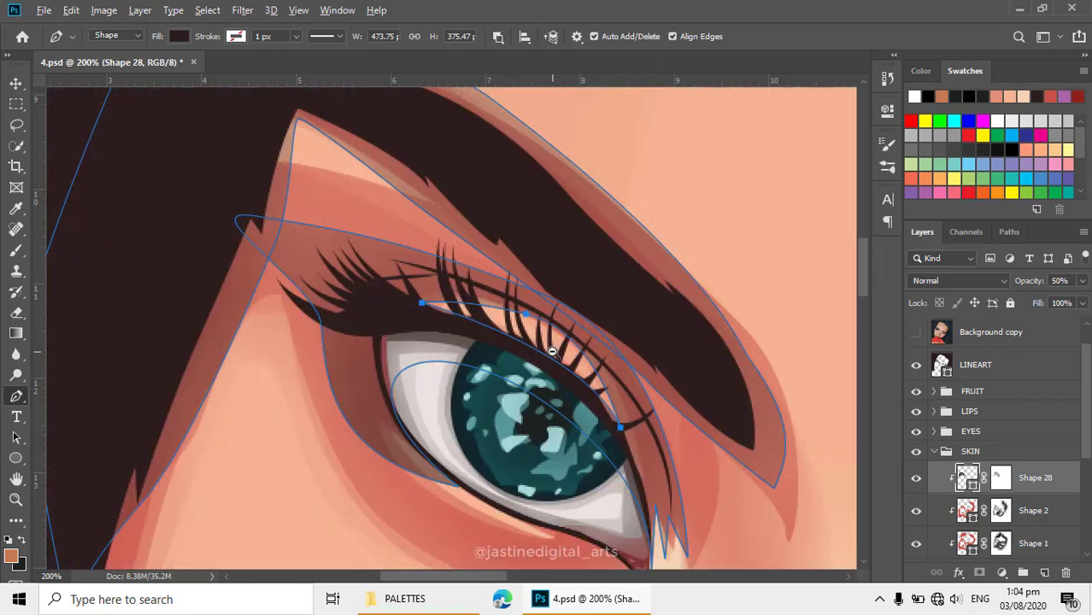
pyautogui.scroll(-1, 588, 380)
pyautogui.scroll(-1, 588, 380)
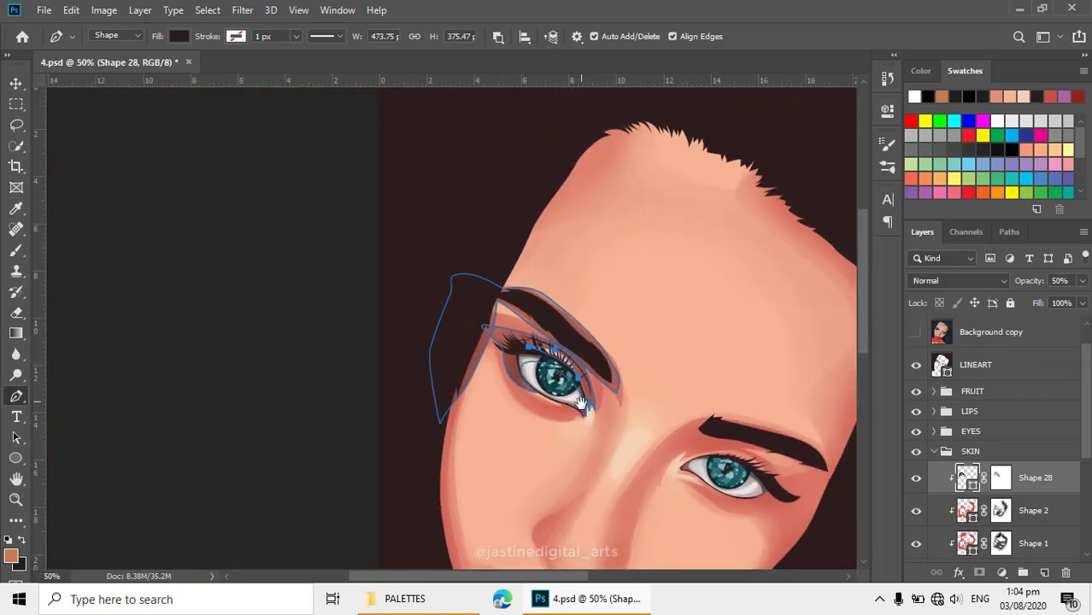
# - Select Shape 28's layer mask and erase to soften the shadow beneath the eye
pyautogui.click(1001, 478)
pyautogui.press('e')
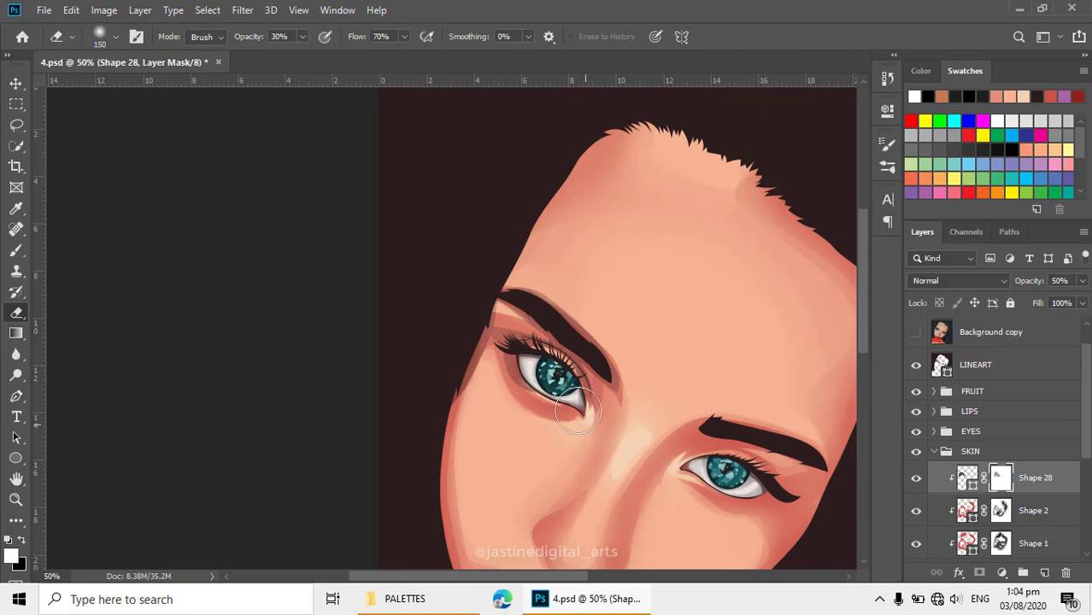
pyautogui.scroll(-1, 478, 420)
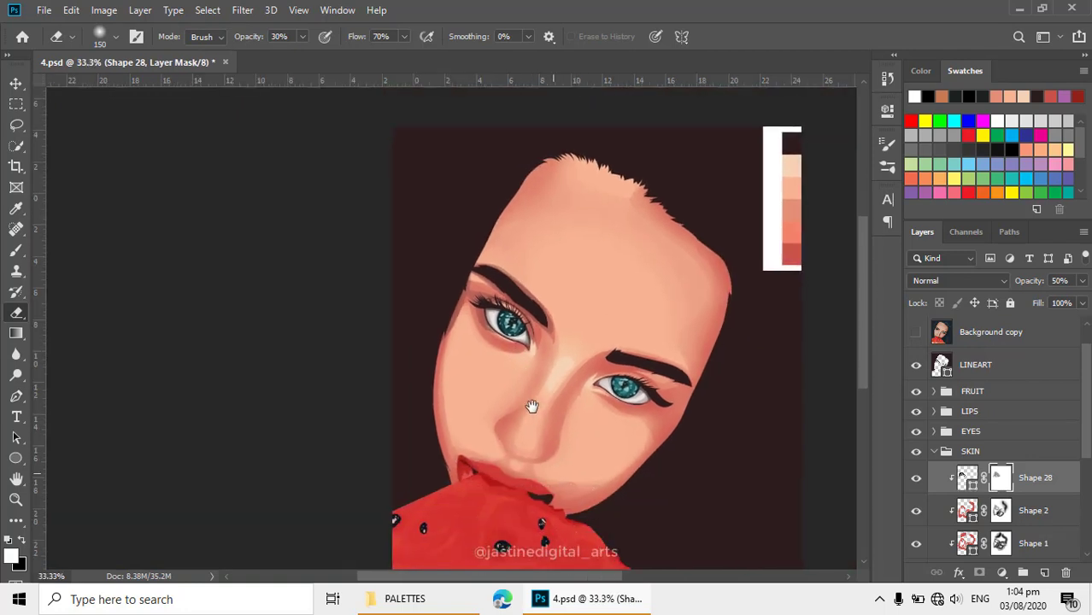
pyautogui.scroll(1, 515, 345)
pyautogui.scroll(1, 515, 345)
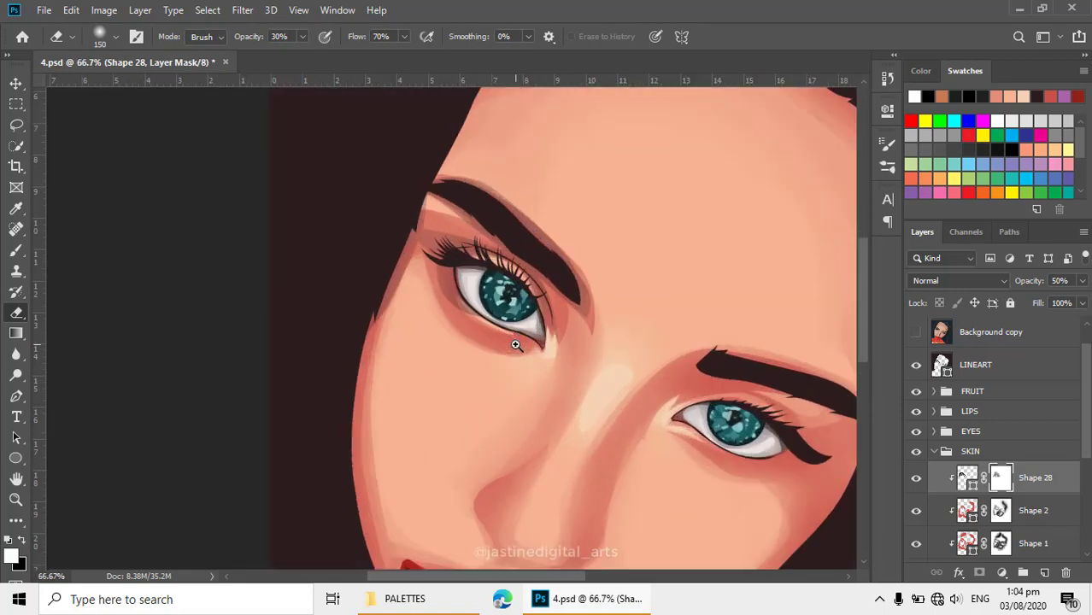
# - Set Path Operations back to Combine Shapes and show the reference photo at the lower eyelid
pyautogui.press('p')
pyautogui.click(505, 40)
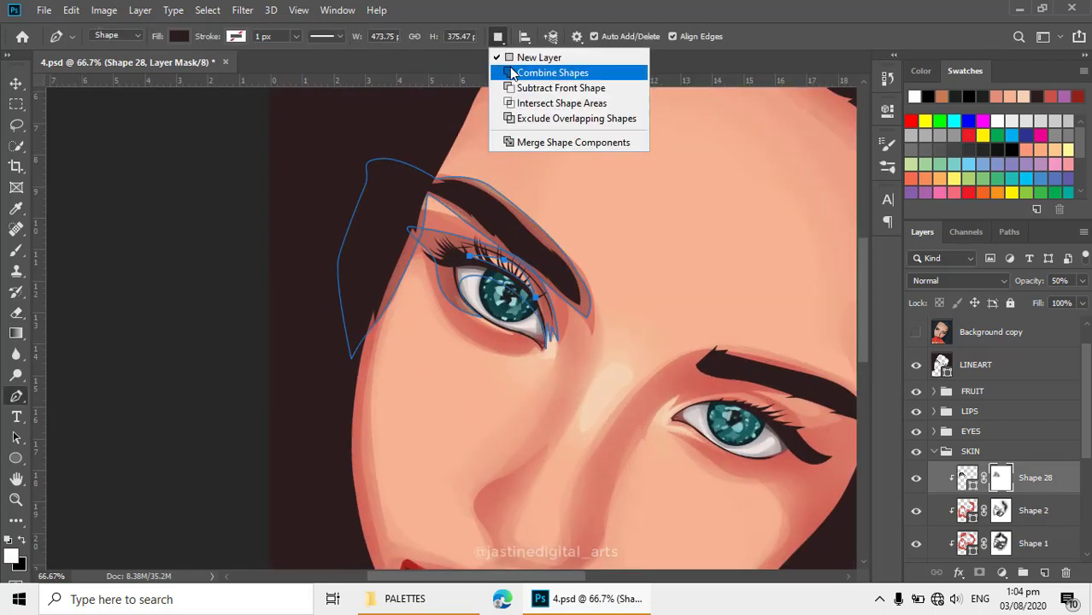
pyautogui.click(534, 73)
pyautogui.click(916, 333)
pyautogui.scroll(1, 510, 366)
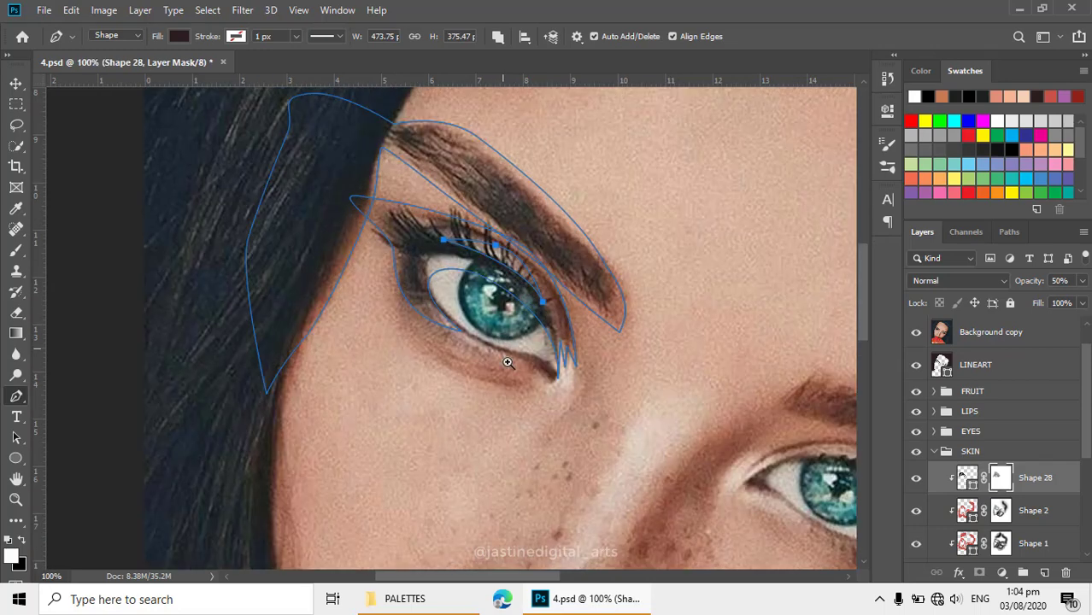
pyautogui.scroll(1, 510, 366)
pyautogui.moveTo(509, 366); pyautogui.dragTo(691, 430)
# - Trace a closed shadow piece along the lower eyelid of the upper-left eye
pyautogui.click(647, 436)
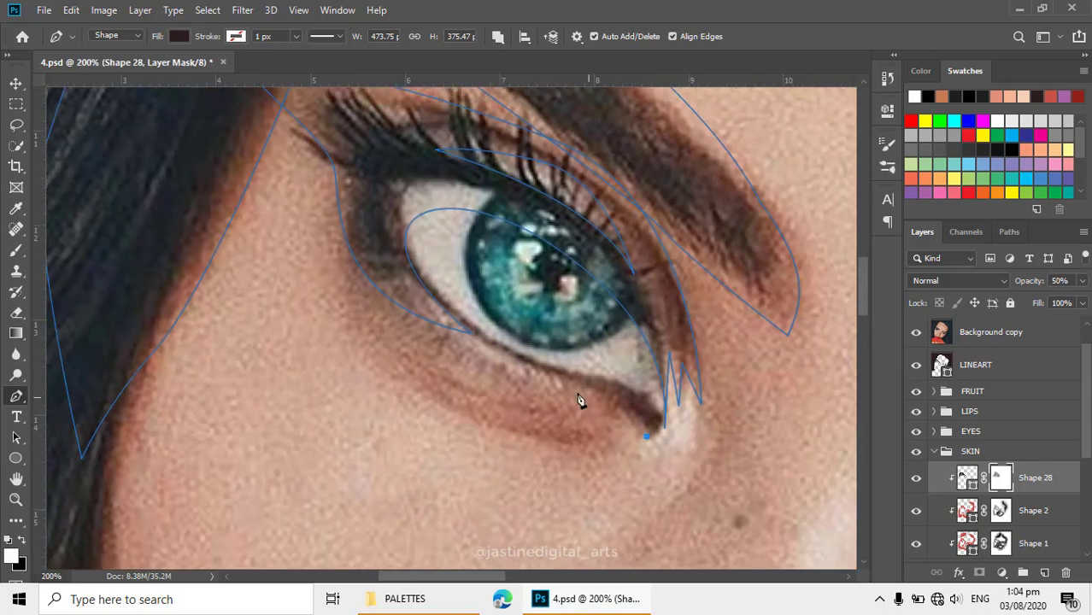
pyautogui.moveTo(551, 377); pyautogui.dragTo(515, 370)
pyautogui.click(447, 322)
pyautogui.moveTo(591, 369); pyautogui.dragTo(616, 373)
pyautogui.moveTo(668, 414); pyautogui.dragTo(664, 426)
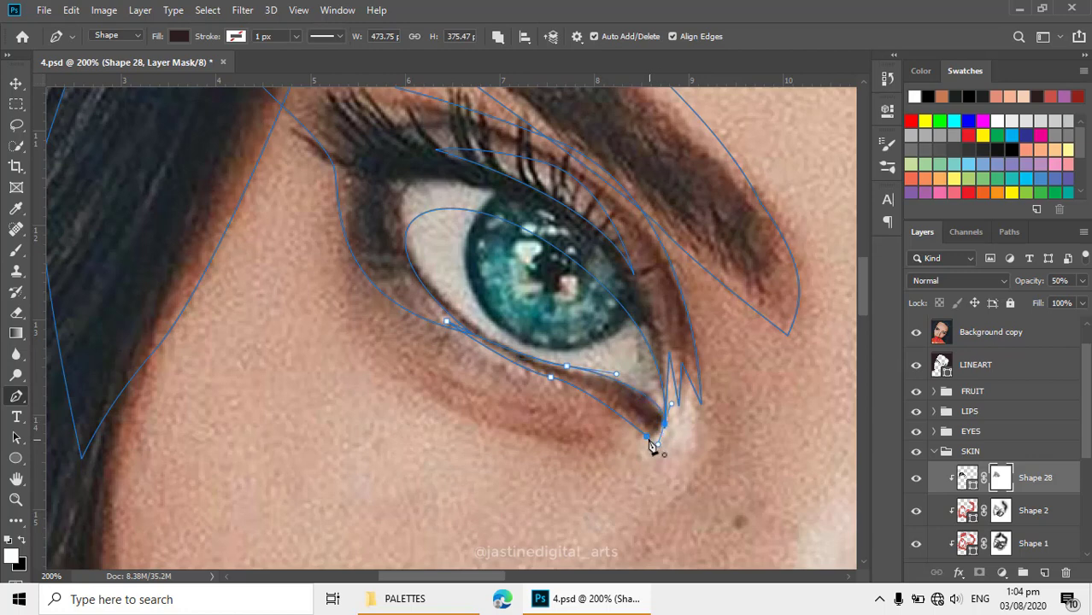
pyautogui.click(647, 437)
pyautogui.moveTo(599, 459); pyautogui.dragTo(676, 485)
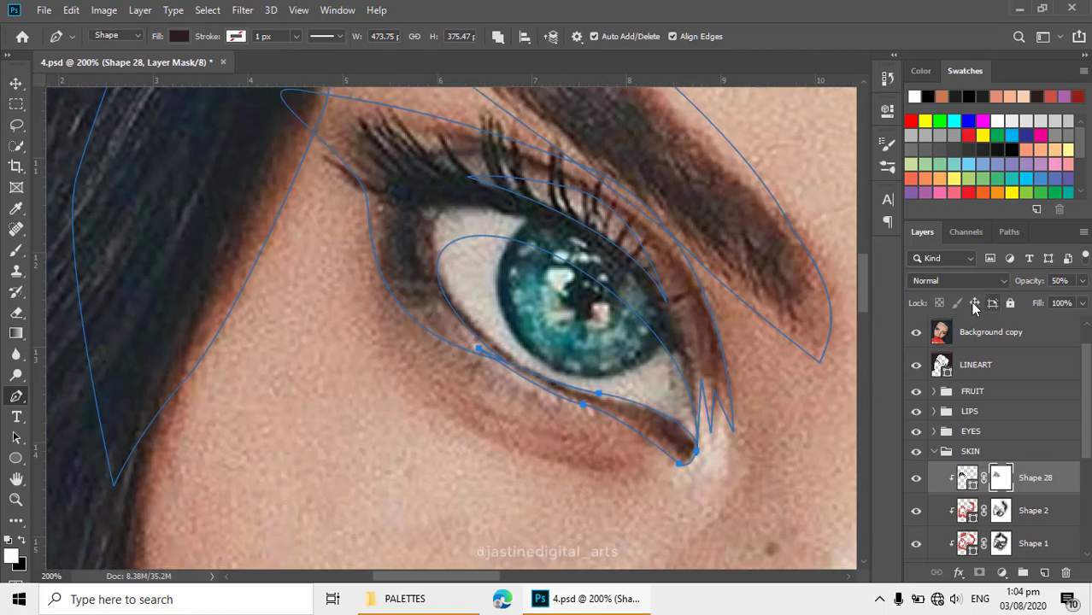
# - Hide the photo and draw another under-eye piece, adding anchors near the eye corner
pyautogui.click(916, 331)
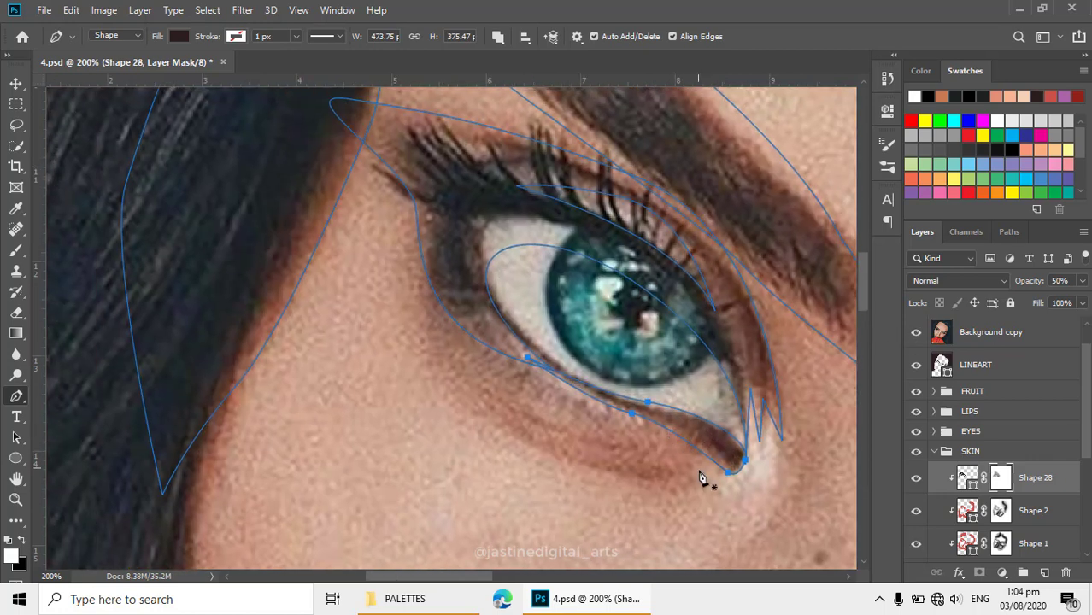
pyautogui.moveTo(542, 448); pyautogui.dragTo(460, 413)
pyautogui.click(437, 345)
pyautogui.moveTo(426, 287); pyautogui.dragTo(415, 271)
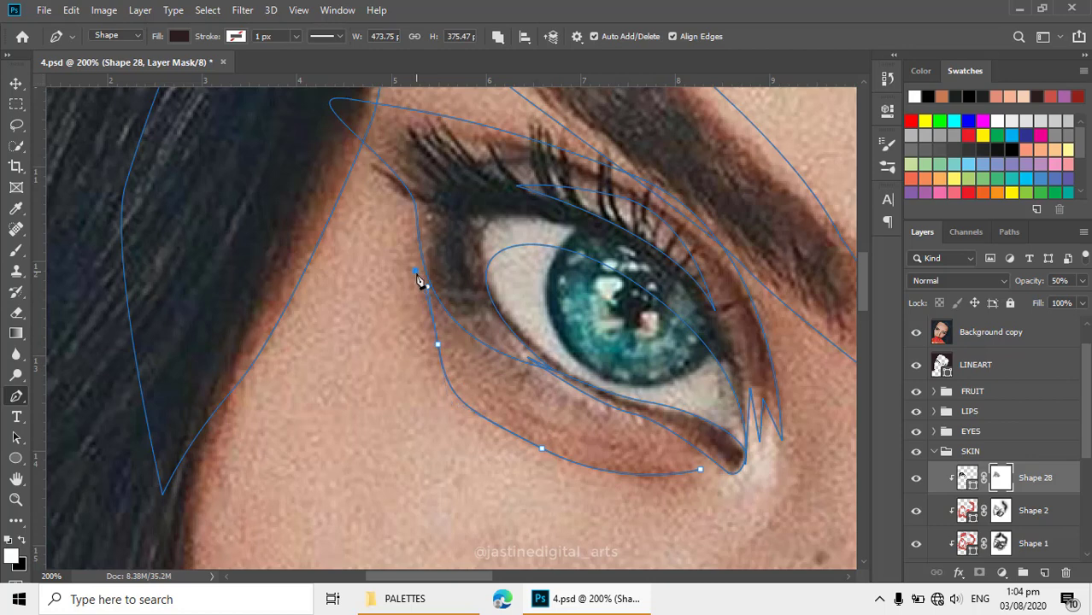
pyautogui.moveTo(510, 367); pyautogui.dragTo(599, 410)
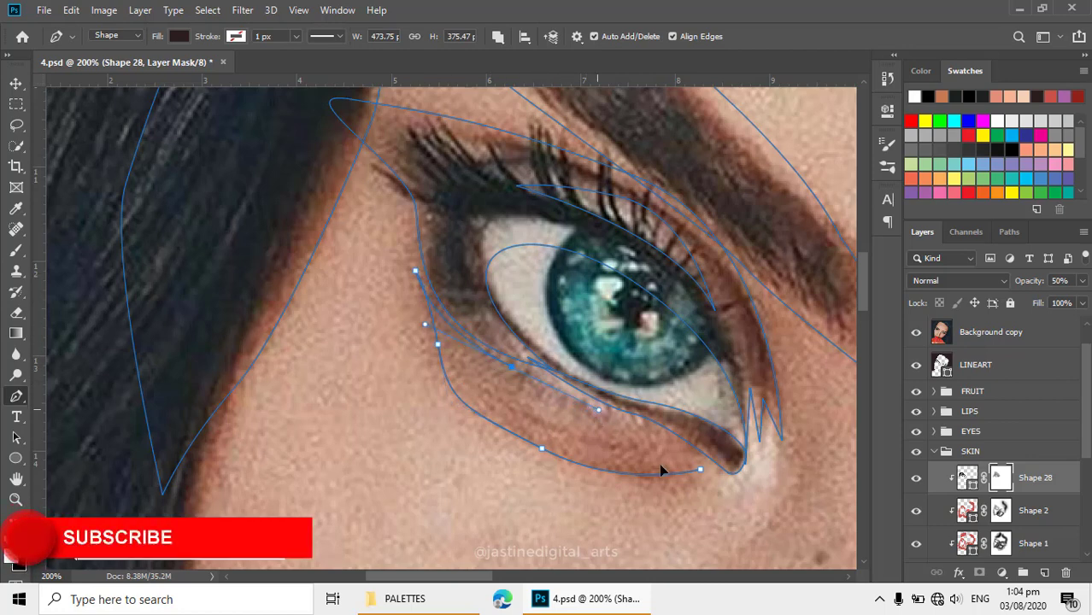
pyautogui.moveTo(702, 470); pyautogui.dragTo(707, 475)
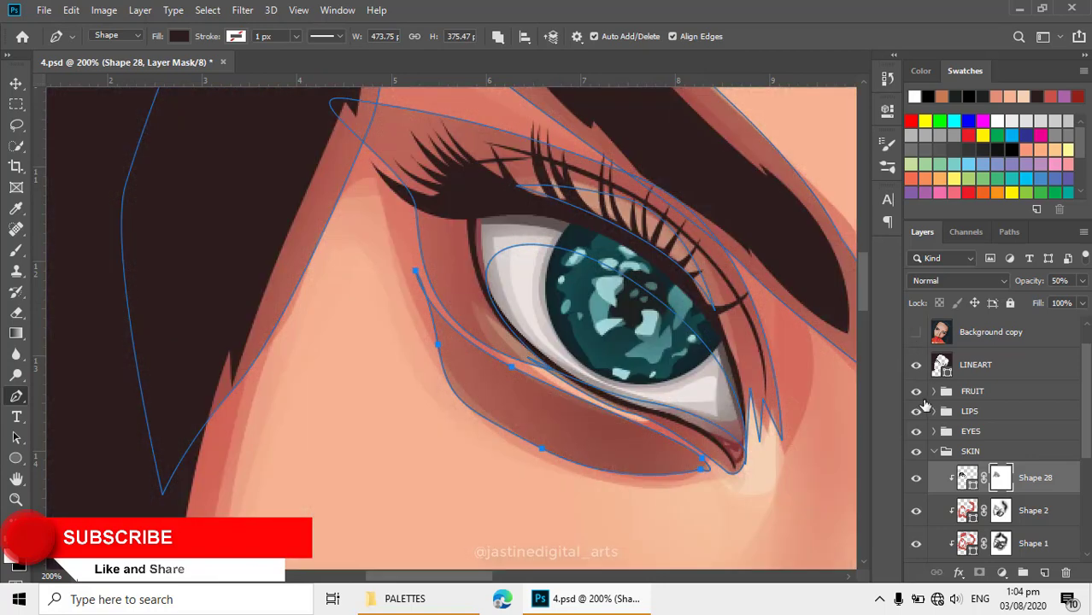
pyautogui.click(681, 427)
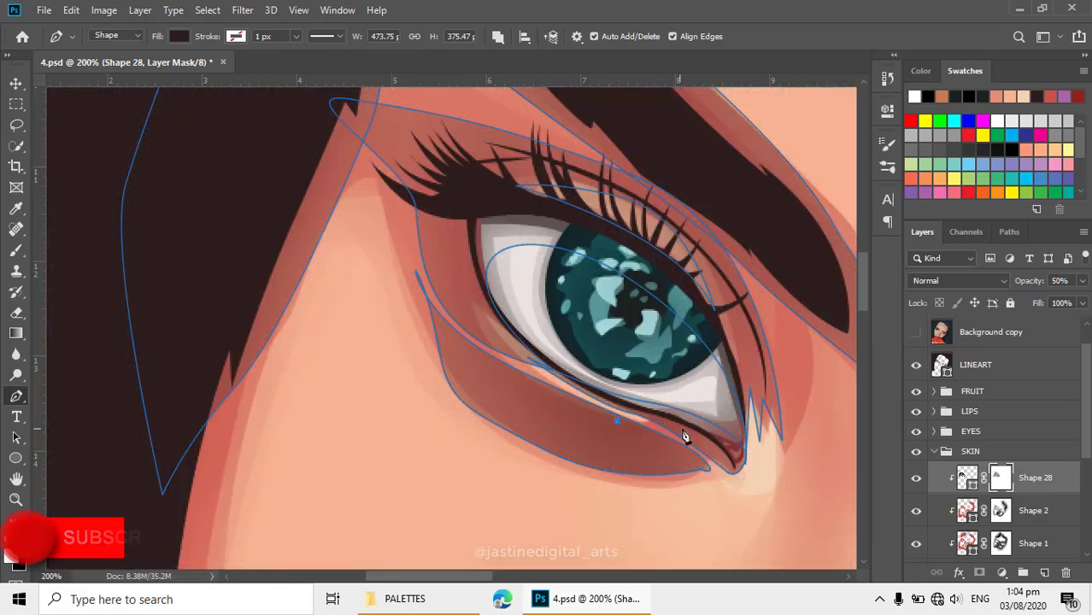
pyautogui.click(727, 465)
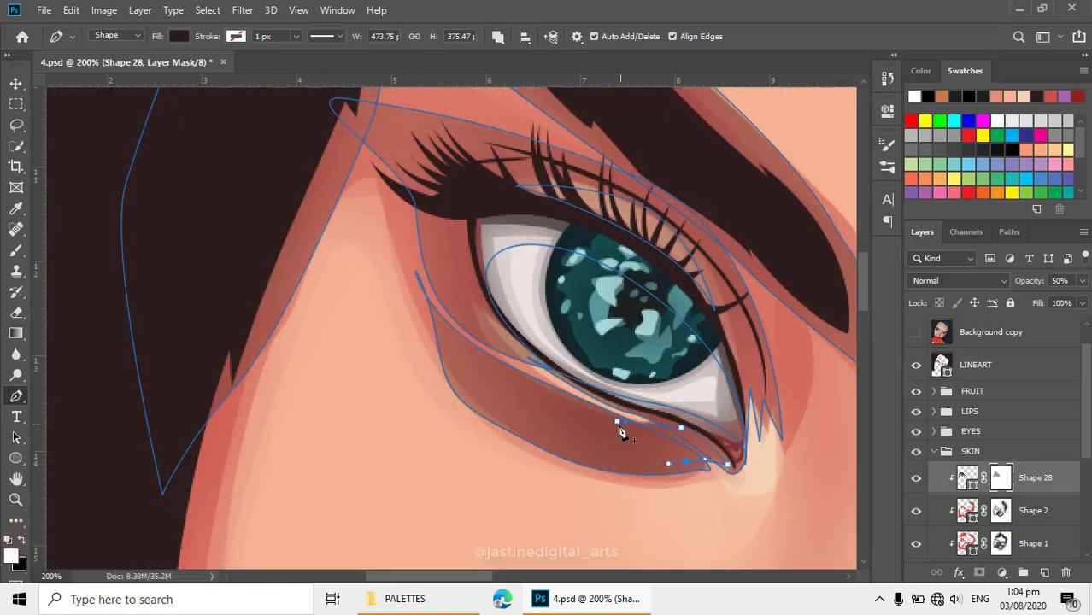
pyautogui.click(618, 423)
# - Shrink the eraser to 80, then drag the lower-lid path anchor down to lower the under-eye curve
pyautogui.press('e')
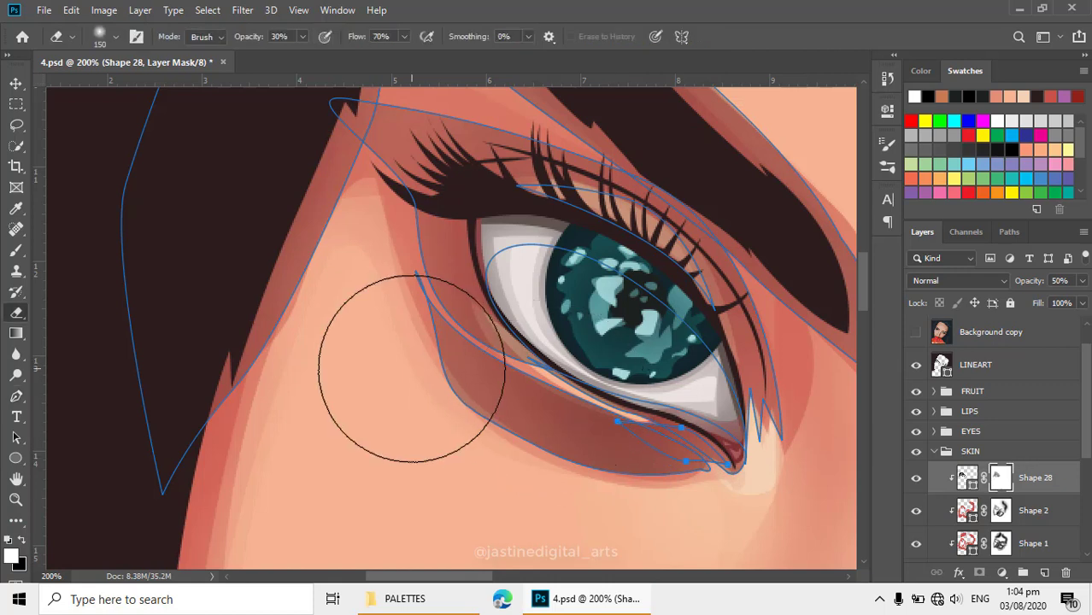
pyautogui.press('[')
pyautogui.press('[')
pyautogui.press('[')
pyautogui.hotkey('ctrl', 'h')
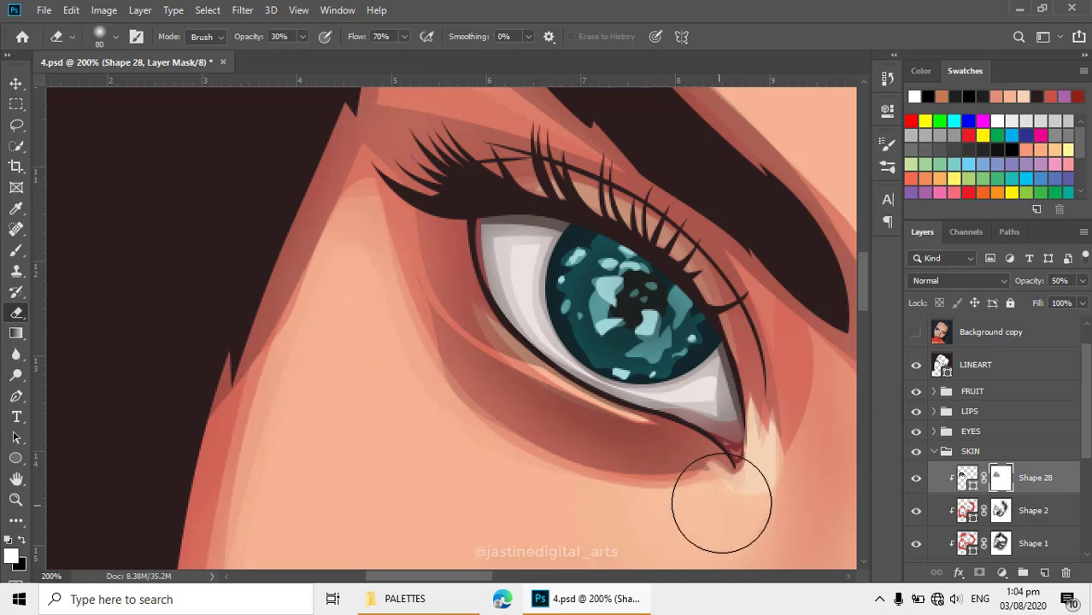
pyautogui.press('p')
pyautogui.hotkey('ctrl', 'h')
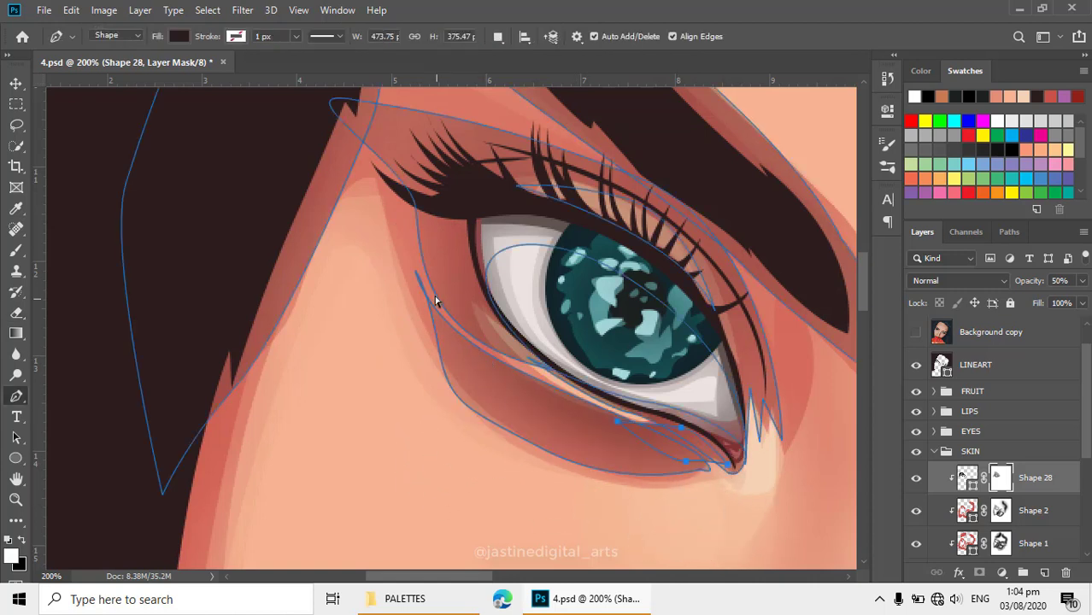
pyautogui.keyDown('ctrl'); pyautogui.click(427, 318); pyautogui.keyUp('ctrl')
pyautogui.moveTo(435, 346); pyautogui.dragTo(427, 341)
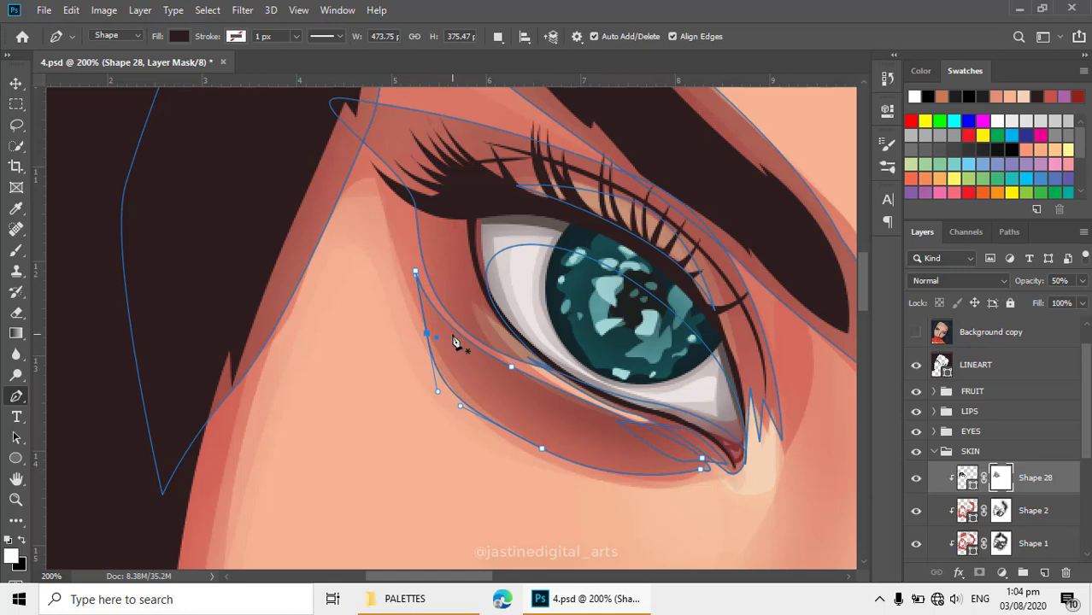
pyautogui.hotkey('ctrl', 'h')
# - Toggle Background copy on and off to compare the illustration with the photo
pyautogui.scroll(-2, 548, 424)
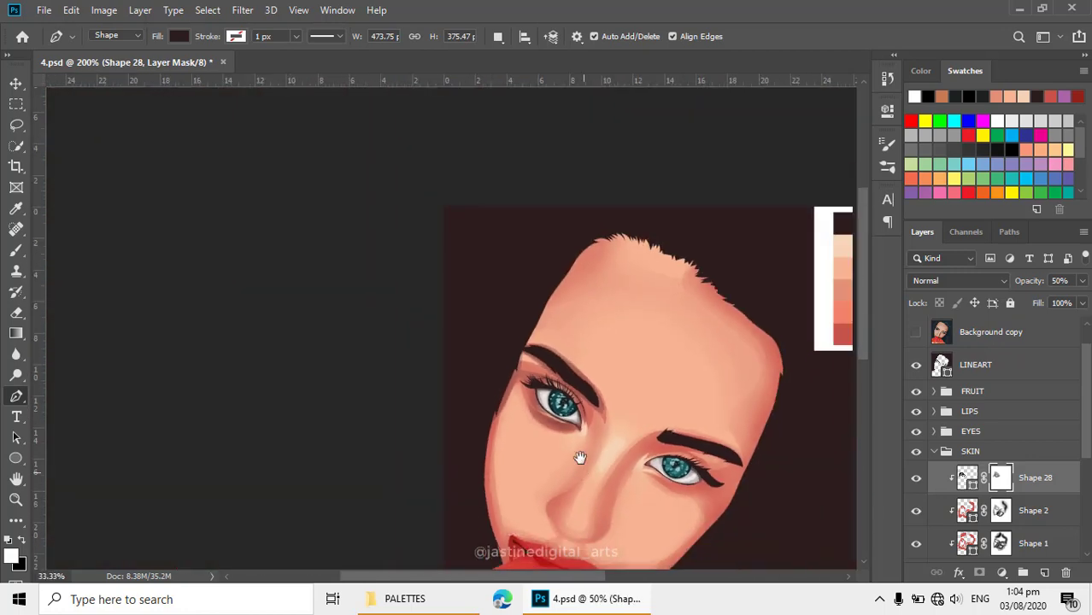
pyautogui.scroll(-1, 578, 454)
pyautogui.scroll(-1, 565, 385)
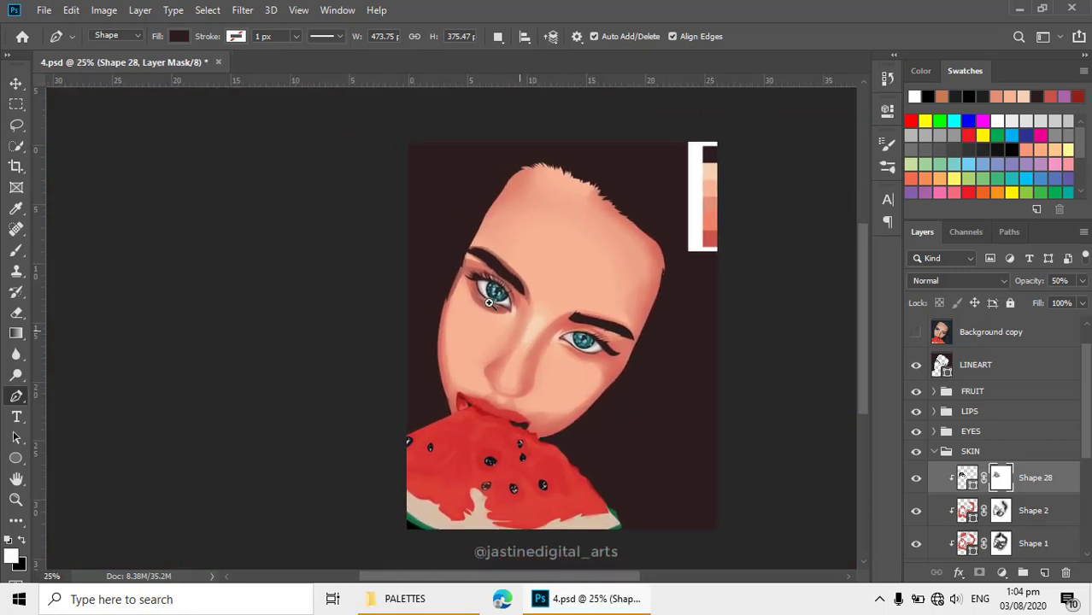
pyautogui.scroll(1, 522, 331)
pyautogui.click(917, 333)
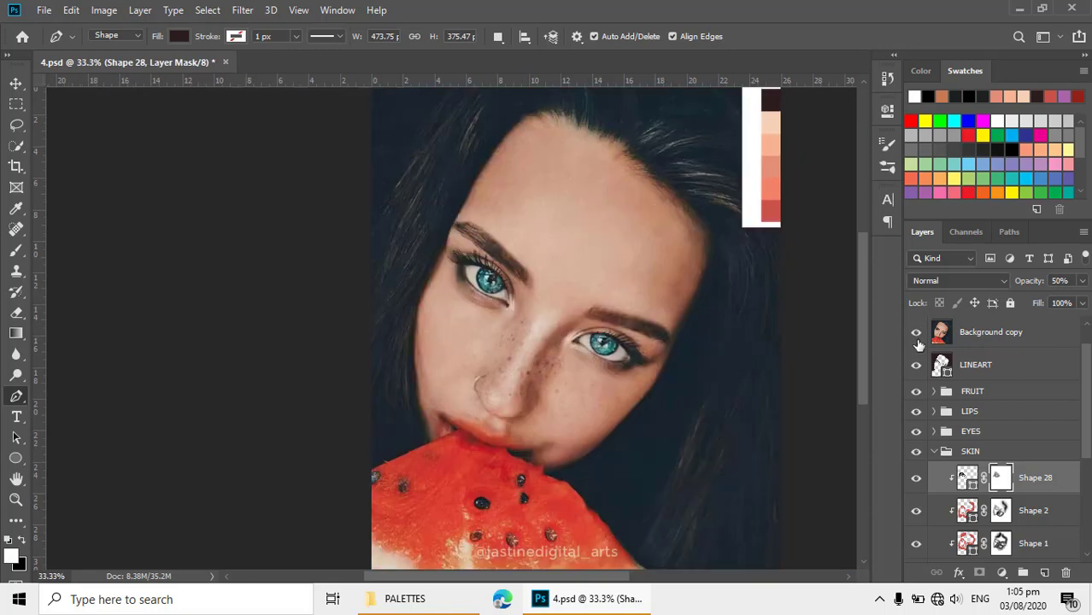
pyautogui.click(916, 334)
pyautogui.scroll(1, 475, 302)
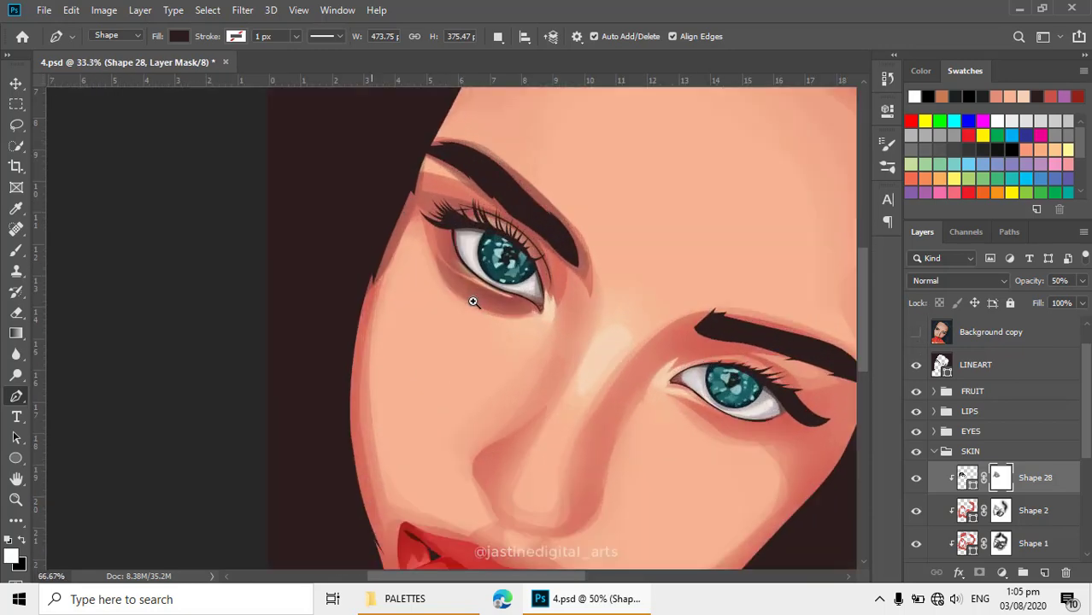
pyautogui.scroll(2, 475, 302)
pyautogui.scroll(1, 475, 301)
pyautogui.scroll(-1, 473, 302)
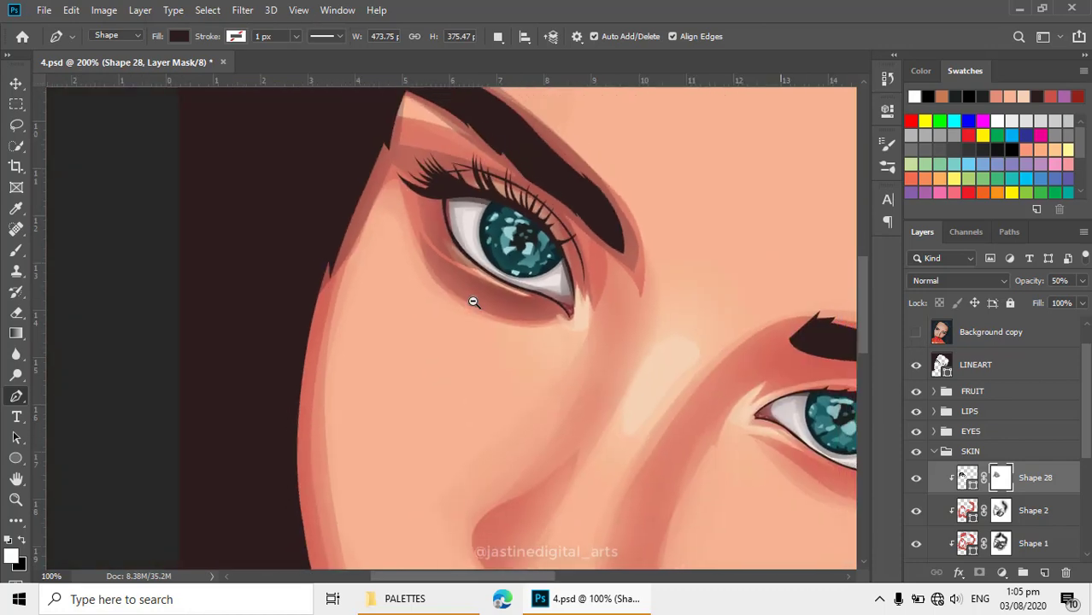
pyautogui.scroll(-1, 556, 373)
pyautogui.scroll(-1, 593, 358)
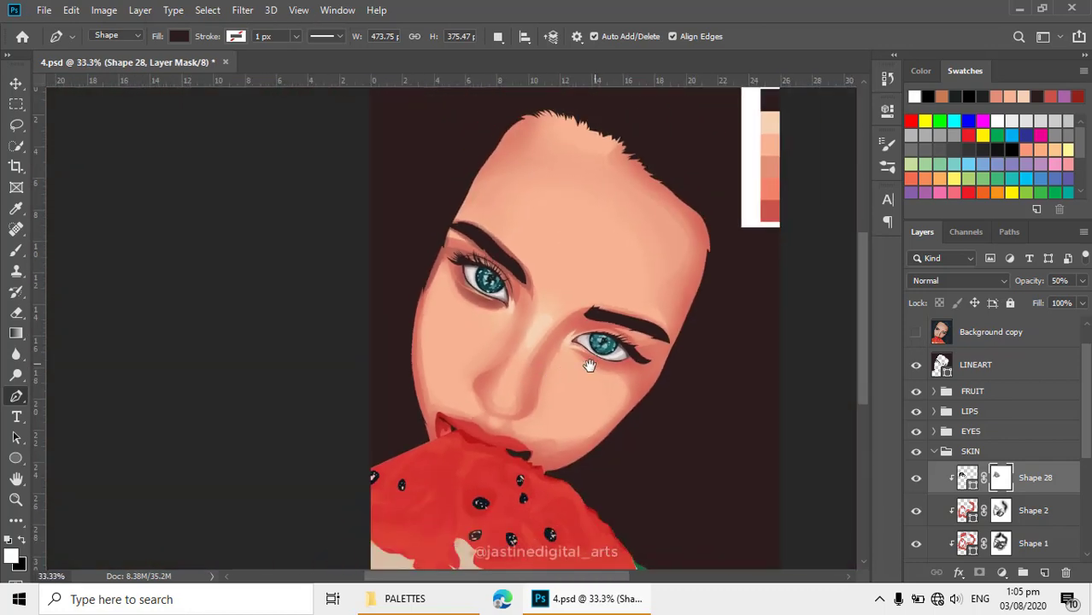
# - Leave the reference photo visible and target Shape 28's vector path for Combine Shapes
pyautogui.click(917, 332)
pyautogui.click(918, 333)
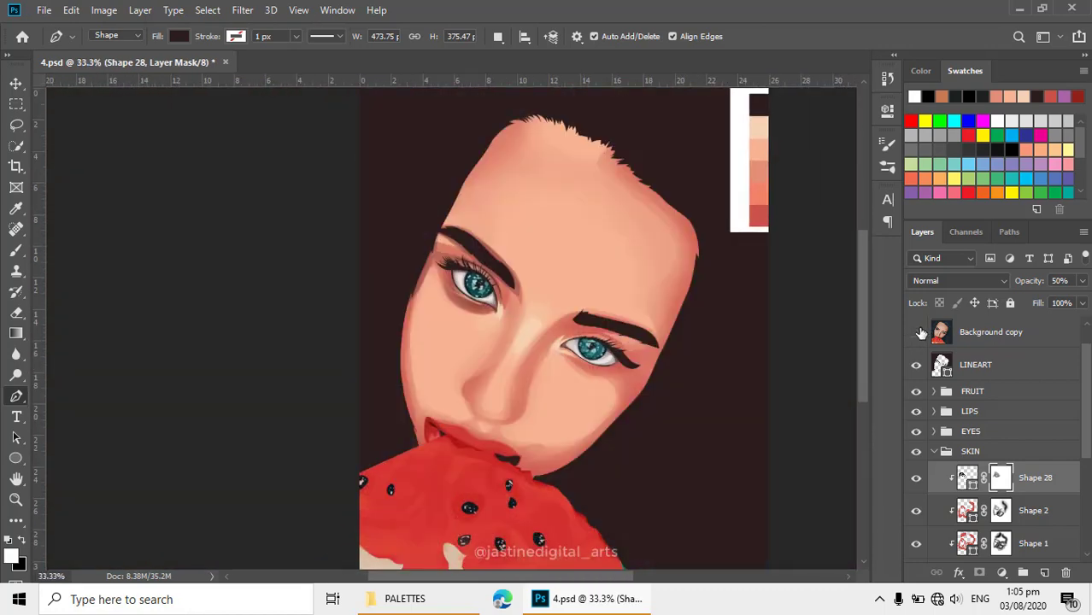
pyautogui.click(918, 332)
pyautogui.moveTo(519, 331); pyautogui.dragTo(512, 330)
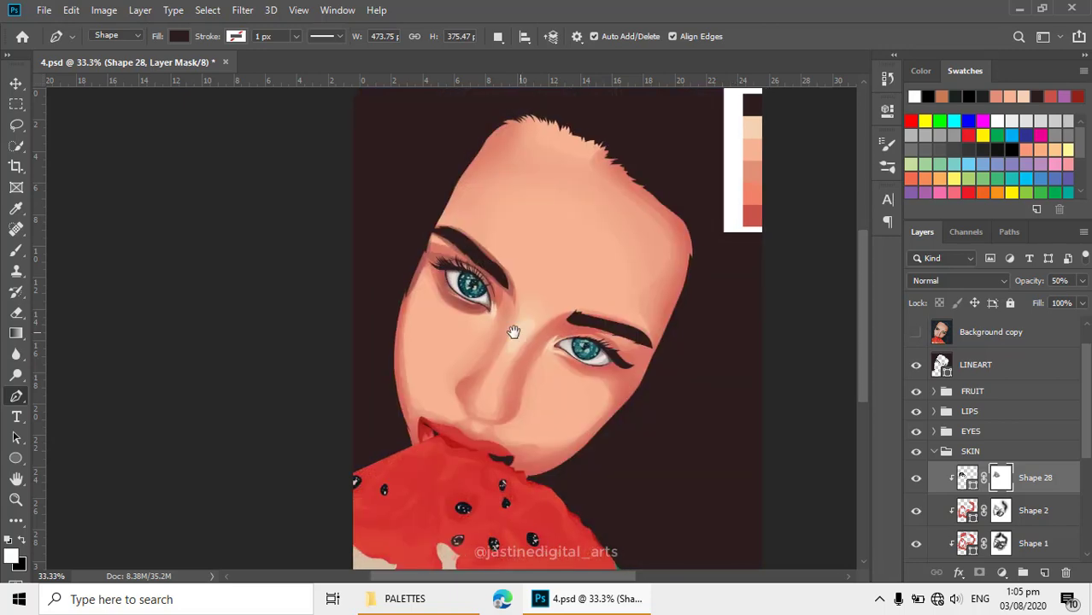
pyautogui.click(917, 333)
pyautogui.scroll(1, 510, 328)
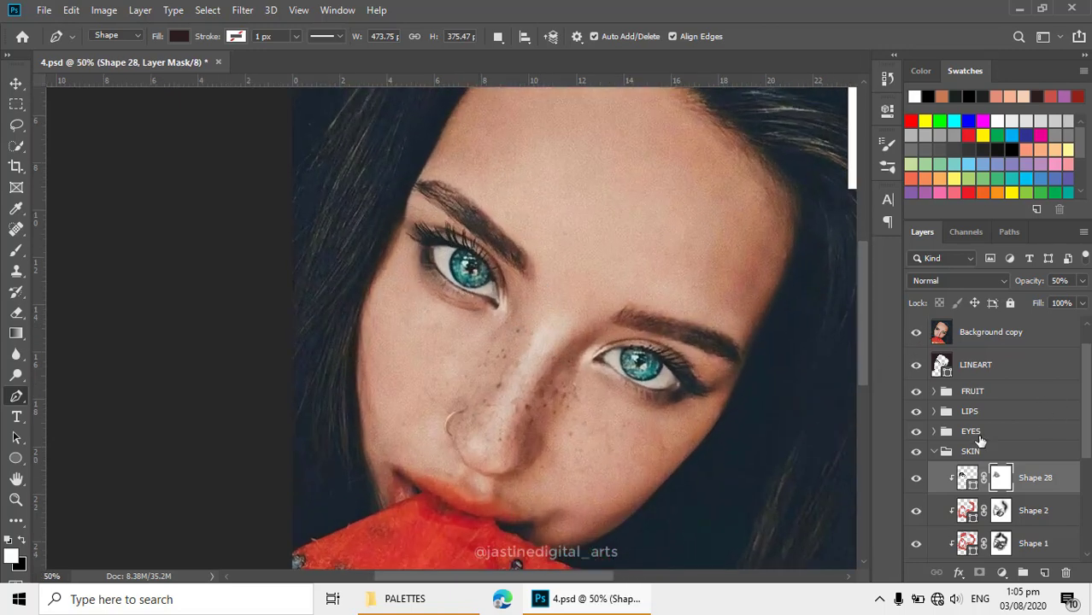
pyautogui.click(967, 475)
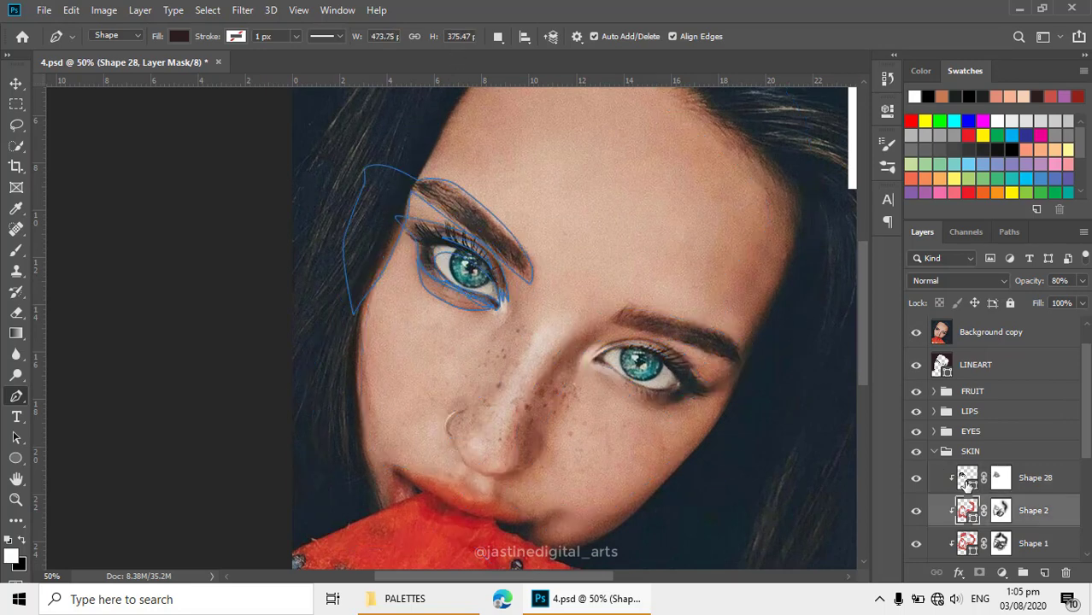
pyautogui.click(497, 36)
# - Set Combine Shapes and start the nose shadow path curving down around the first nostril
pyautogui.click(537, 73)
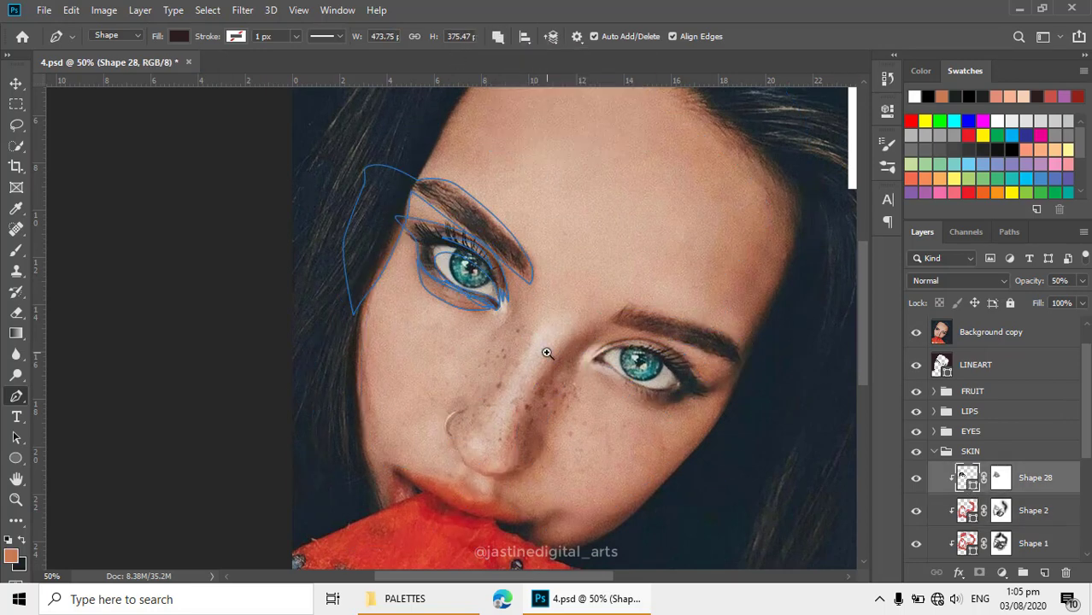
pyautogui.scroll(1, 537, 349)
pyautogui.moveTo(646, 312)
pyautogui.mouseDown()
pyautogui.moveTo(668, 276)
pyautogui.moveTo(653, 252)
pyautogui.mouseUp()
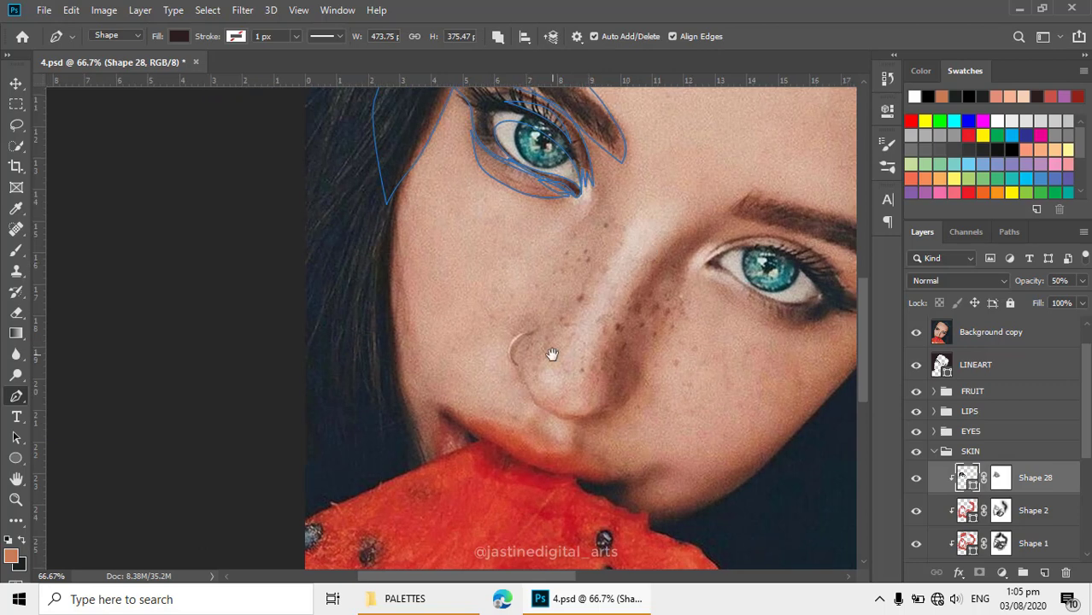
pyautogui.scroll(1, 566, 337)
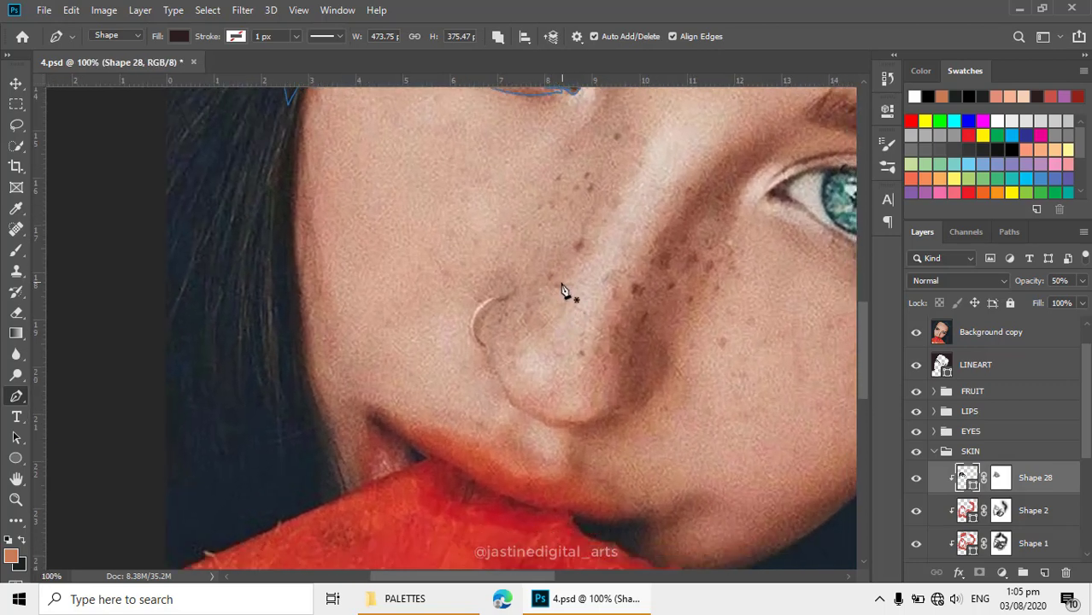
pyautogui.moveTo(467, 323); pyautogui.dragTo(471, 361)
pyautogui.moveTo(466, 324); pyautogui.dragTo(491, 376)
pyautogui.scroll(2, 491, 380)
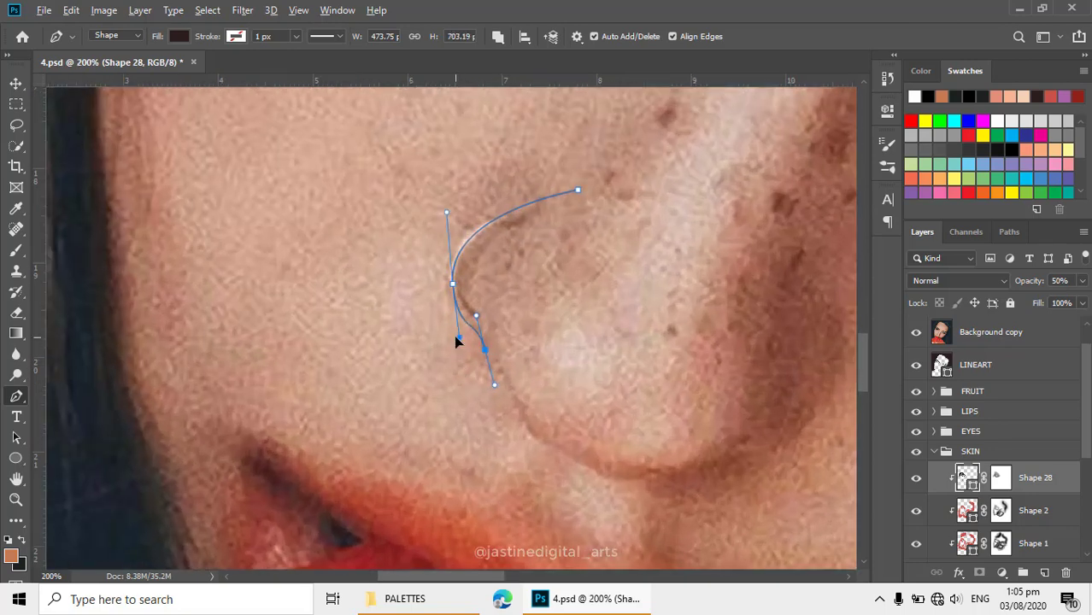
pyautogui.moveTo(536, 441); pyautogui.dragTo(544, 452)
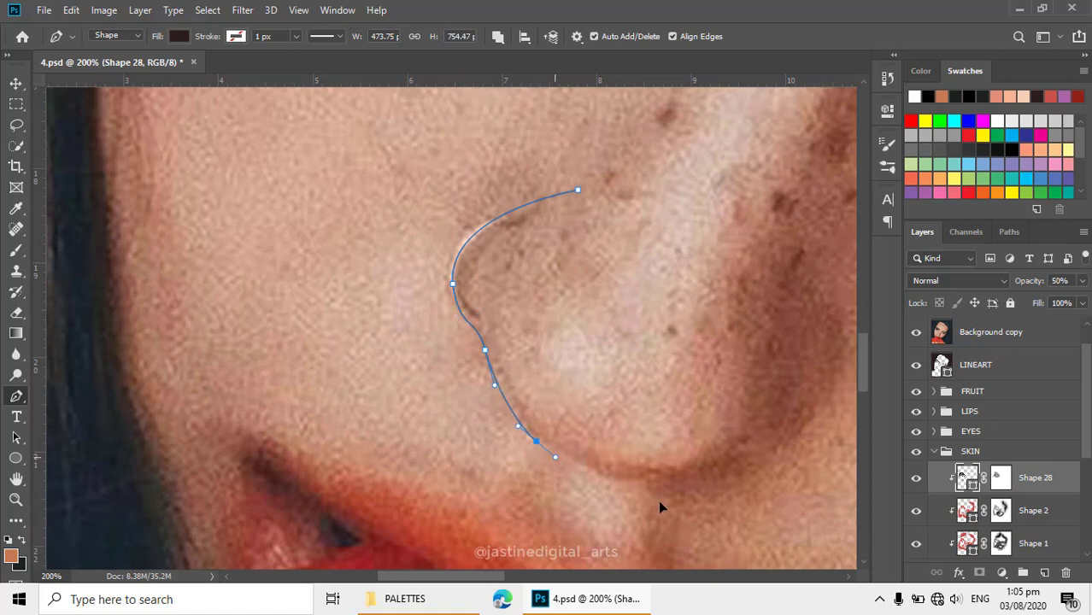
# - Continue the nose shadow under the nose tip and up the other nostril, then close it
pyautogui.moveTo(659, 508); pyautogui.dragTo(481, 388)
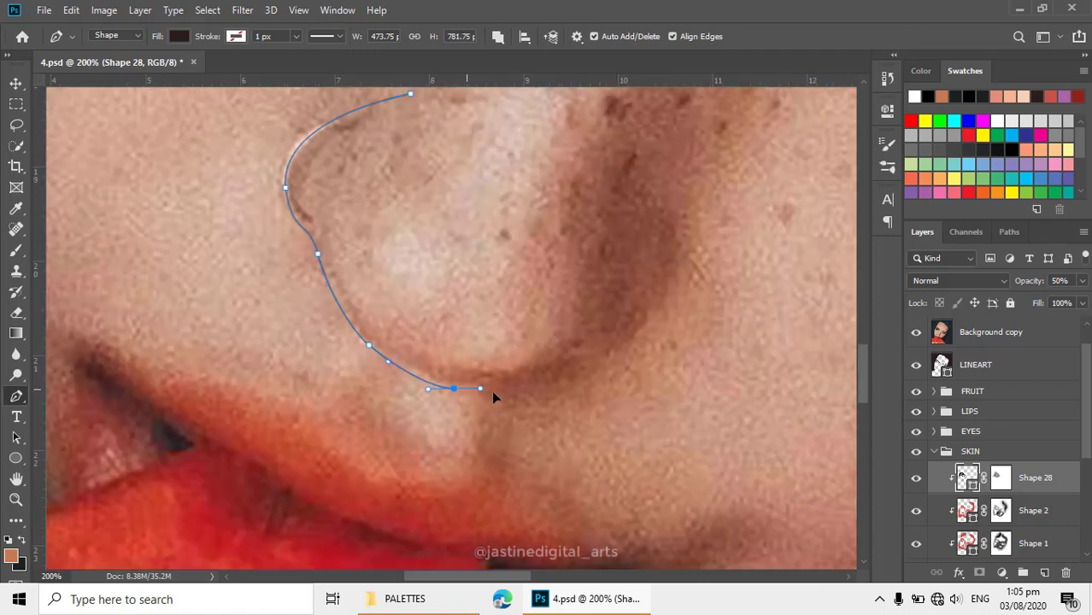
pyautogui.moveTo(595, 389); pyautogui.dragTo(618, 375)
pyautogui.keyDown('ctrl'); pyautogui.keyDown('alt'); pyautogui.click(632, 360); pyautogui.keyUp('alt'); pyautogui.keyUp('ctrl')
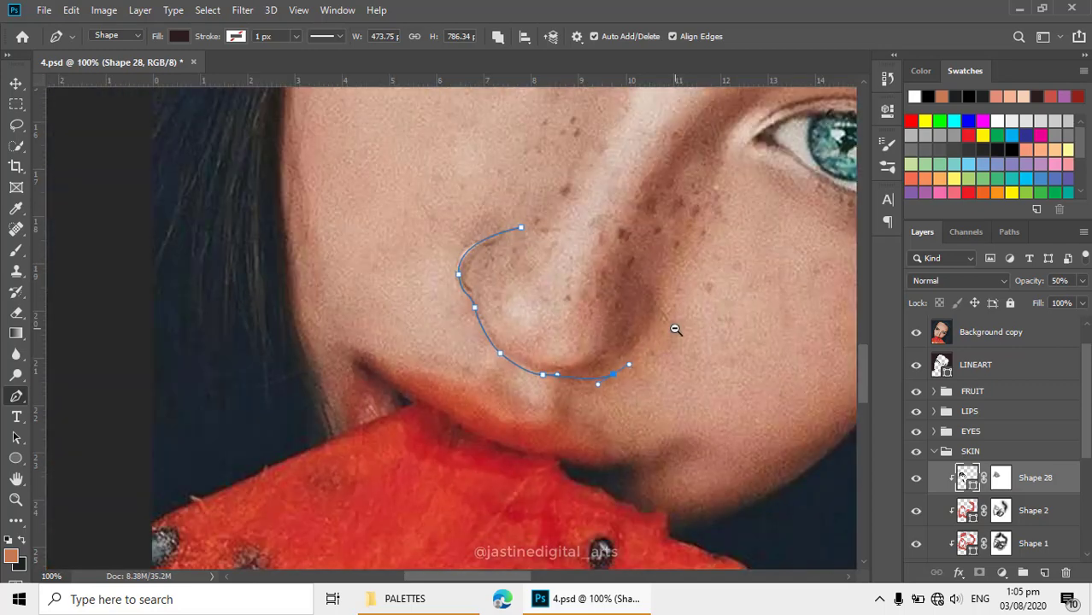
pyautogui.moveTo(648, 343); pyautogui.dragTo(647, 319)
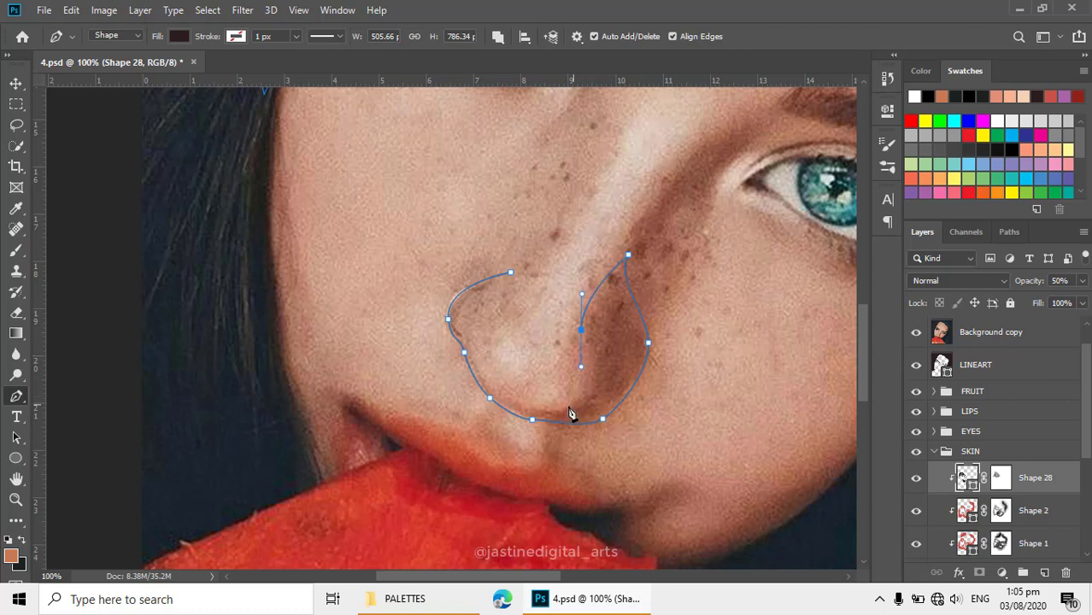
pyautogui.moveTo(564, 411); pyautogui.dragTo(511, 410)
pyautogui.click(491, 396)
pyautogui.moveTo(476, 351); pyautogui.dragTo(476, 344)
pyautogui.click(517, 318)
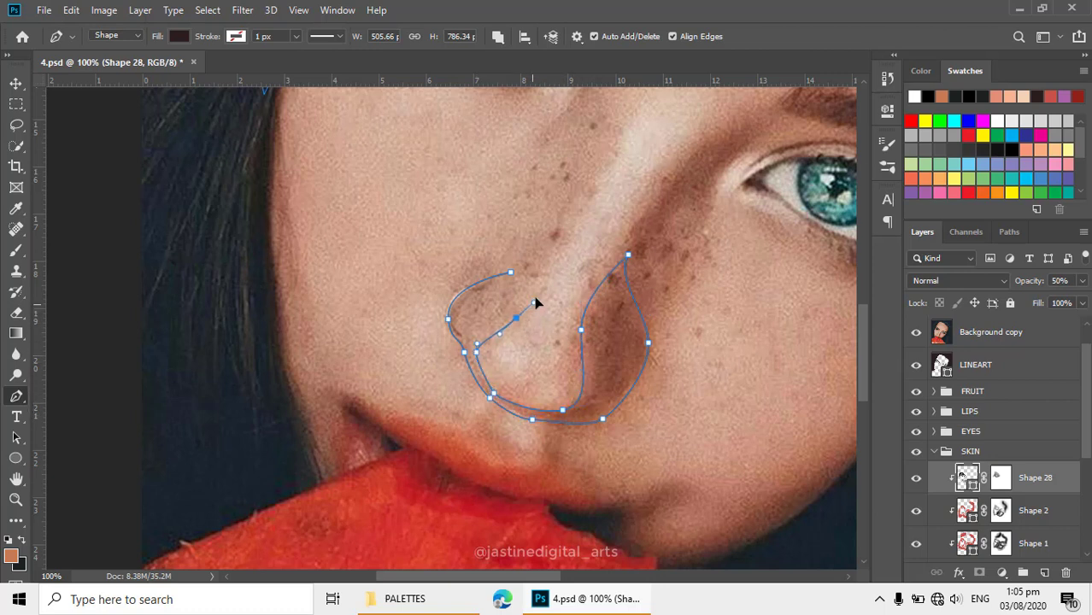
pyautogui.click(547, 263)
pyautogui.click(510, 274)
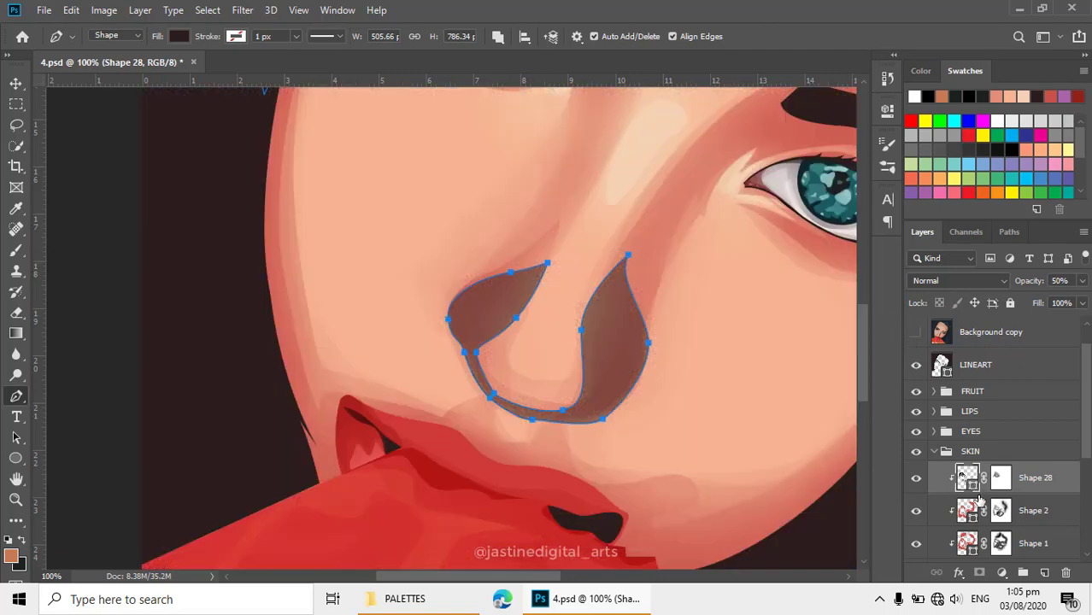
# - Erase the upper nostril shadows on Shape 28's mask with an enlarged 30% Eraser, then review the portrait
pyautogui.click(1001, 478)
pyautogui.press('e')
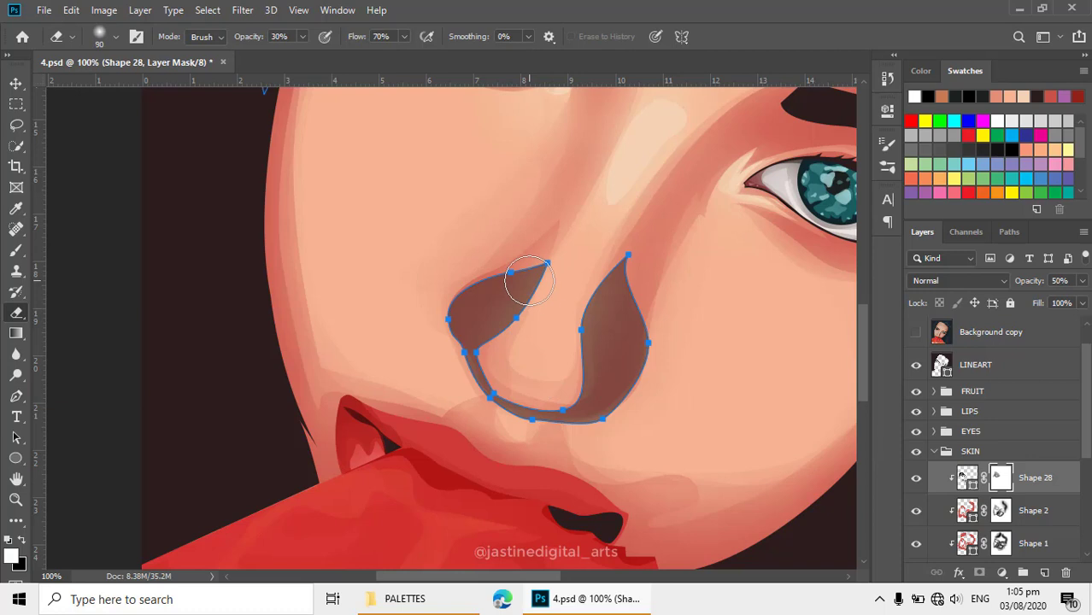
pyautogui.press(']')
pyautogui.press(']')
pyautogui.press(']')
pyautogui.moveTo(530, 280)
pyautogui.mouseDown()
pyautogui.moveTo(600, 298)
pyautogui.moveTo(549, 354)
pyautogui.moveTo(520, 237)
pyautogui.moveTo(538, 378)
pyautogui.moveTo(624, 231)
pyautogui.moveTo(630, 452)
pyautogui.moveTo(485, 397)
pyautogui.moveTo(547, 284)
pyautogui.moveTo(458, 363)
pyautogui.moveTo(490, 290)
pyautogui.moveTo(666, 280)
pyautogui.moveTo(546, 378)
pyautogui.moveTo(624, 383)
pyautogui.mouseUp()
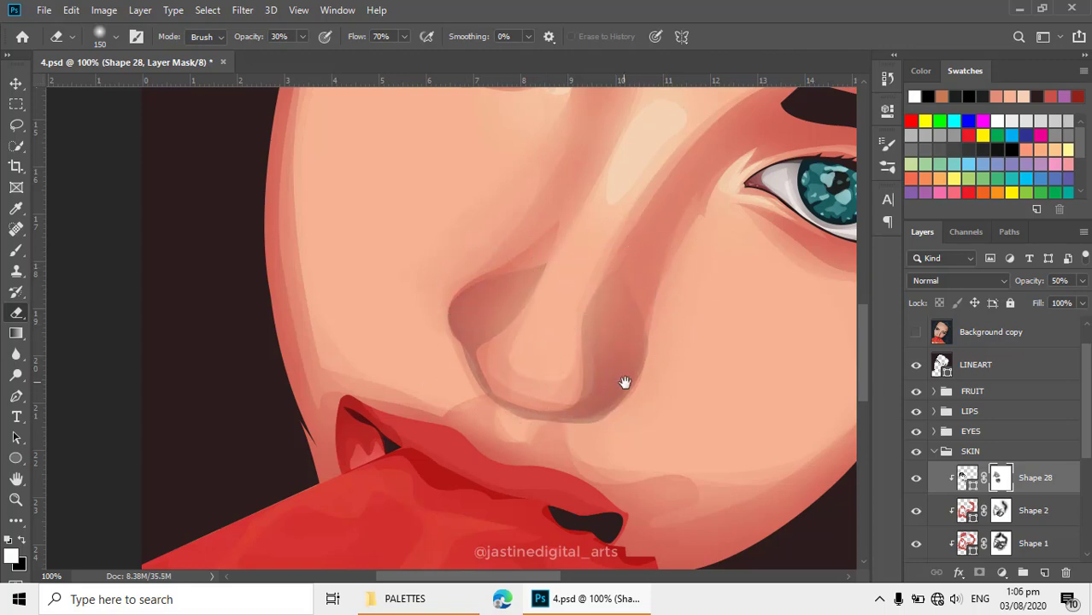
pyautogui.scroll(-3, 625, 383)
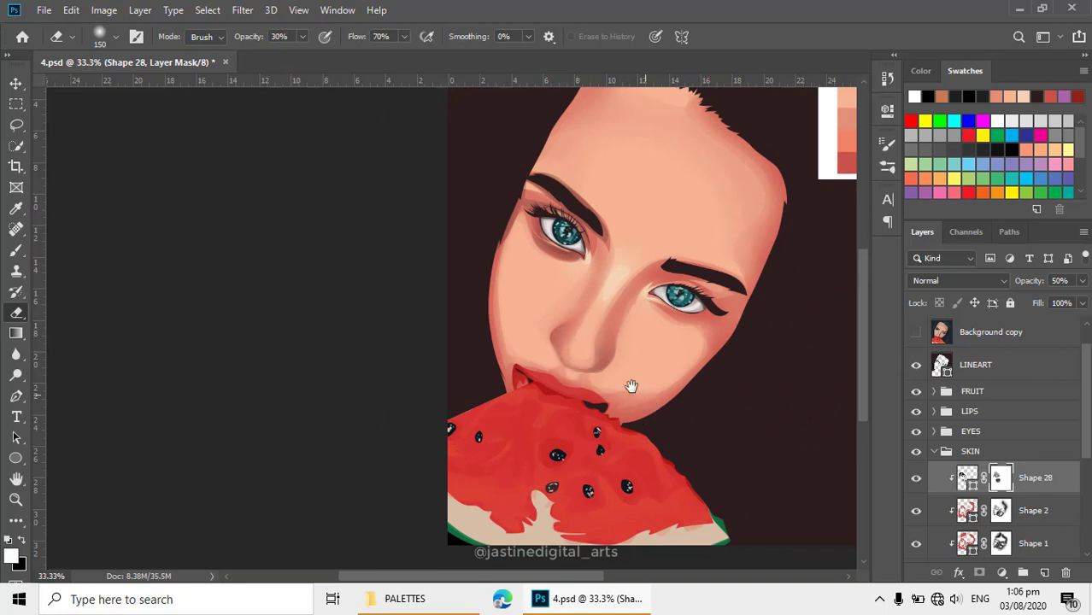
pyautogui.moveTo(631, 386); pyautogui.dragTo(617, 366)
pyautogui.scroll(-1, 619, 359)
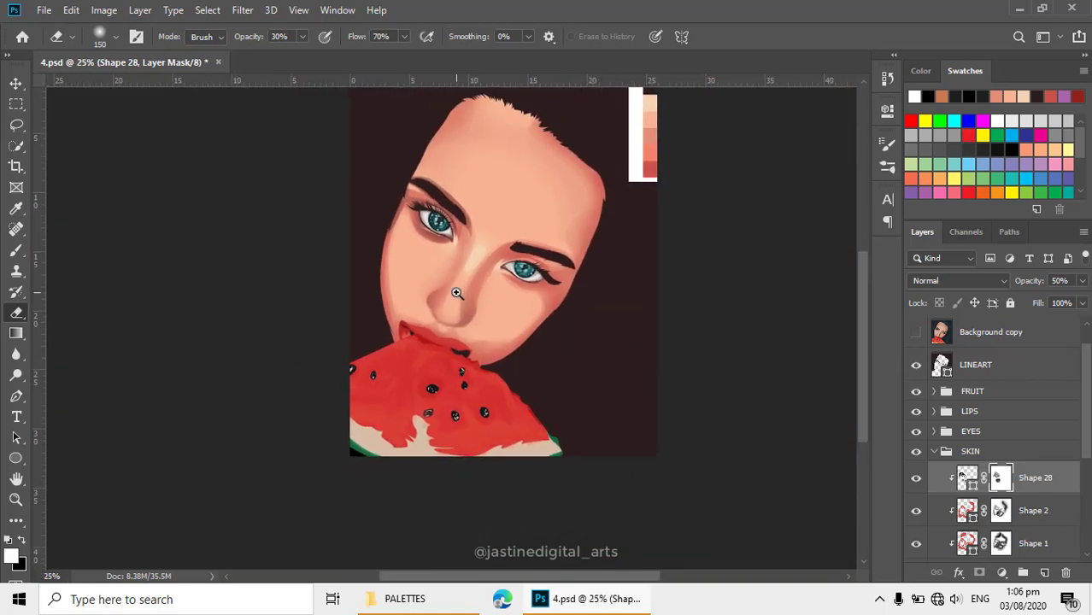
pyautogui.scroll(2, 456, 293)
pyautogui.scroll(1, 497, 307)
# - Set Combine Shapes and trace a new path from beside the nose along the bridge and eye top
pyautogui.press('p')
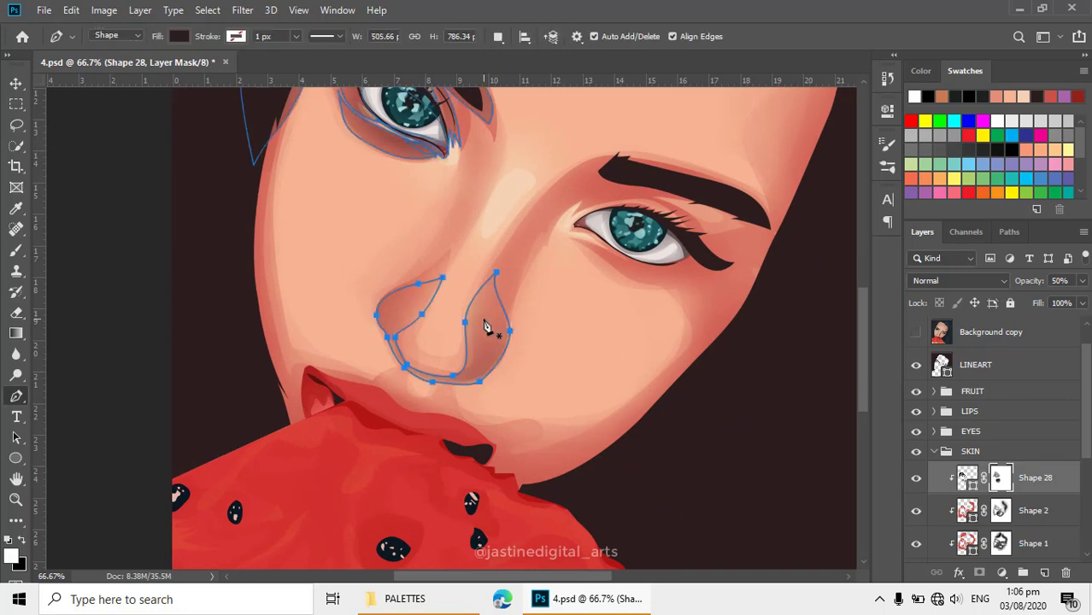
pyautogui.click(498, 36)
pyautogui.click(551, 76)
pyautogui.scroll(1, 478, 257)
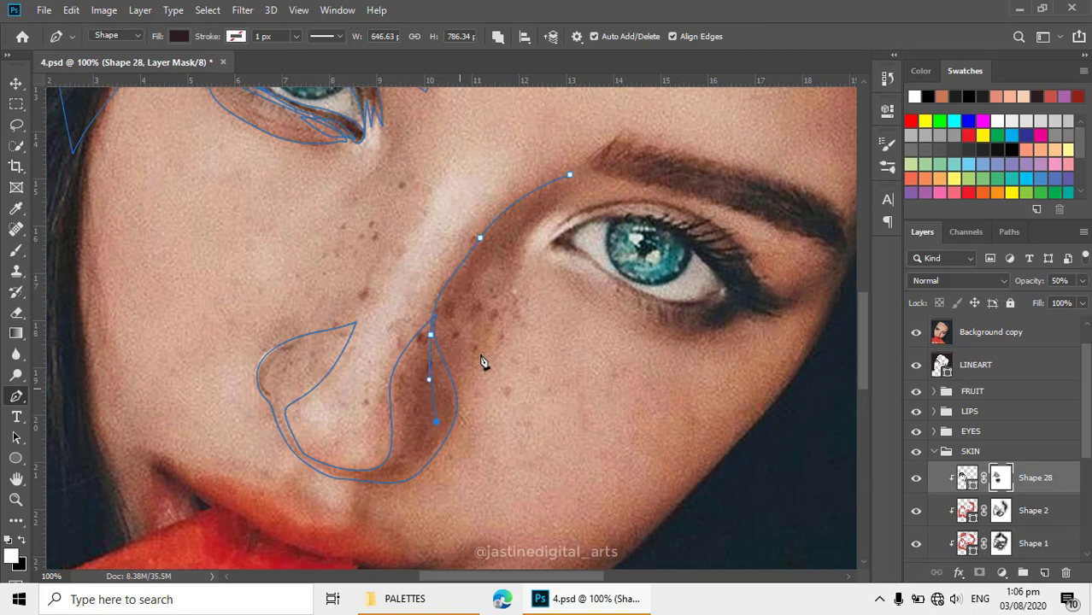
pyautogui.click(492, 323)
pyautogui.moveTo(556, 209); pyautogui.dragTo(580, 204)
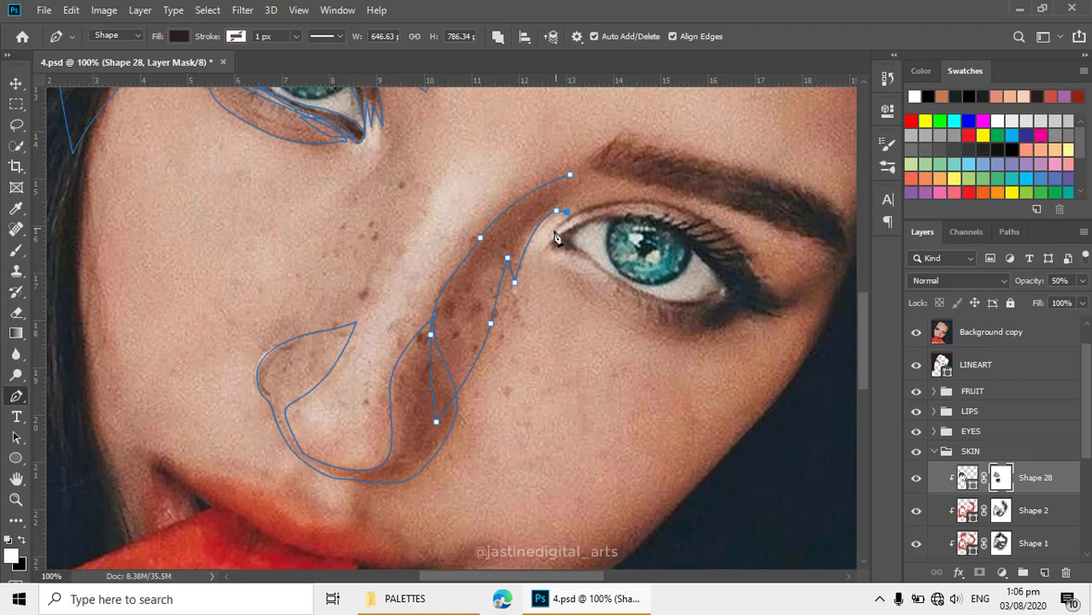
pyautogui.click(554, 229)
pyautogui.moveTo(625, 206); pyautogui.dragTo(753, 244)
# - Curve the path around the outer eye and over the brow, close and refine it, then hide the reference
pyautogui.moveTo(743, 328); pyautogui.dragTo(723, 376)
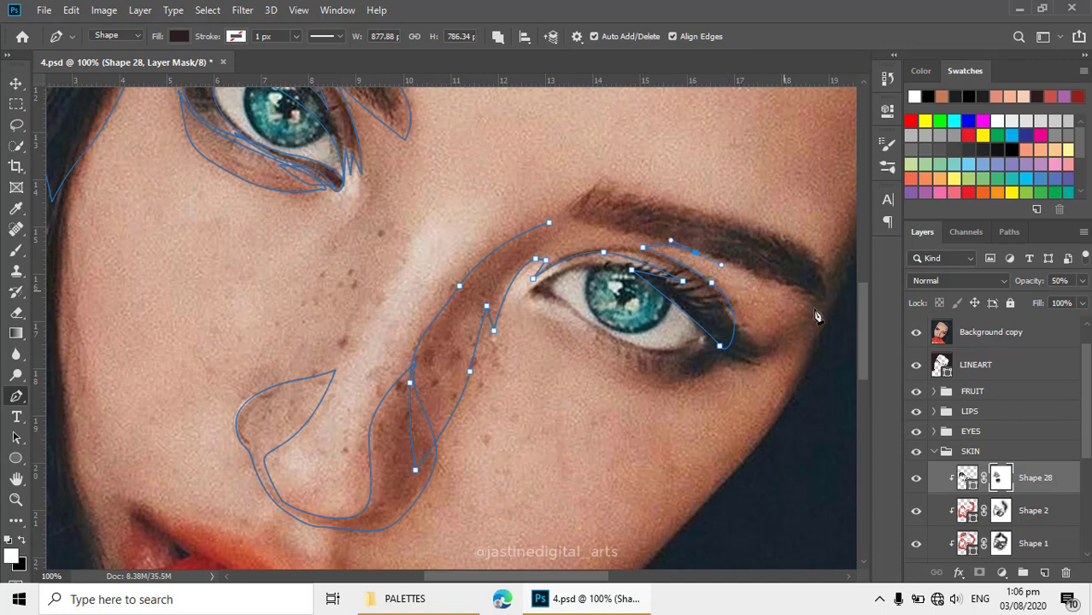
pyautogui.moveTo(838, 366); pyautogui.dragTo(793, 296)
pyautogui.moveTo(800, 245); pyautogui.dragTo(735, 215)
pyautogui.moveTo(605, 186); pyautogui.dragTo(568, 191)
pyautogui.click(549, 224)
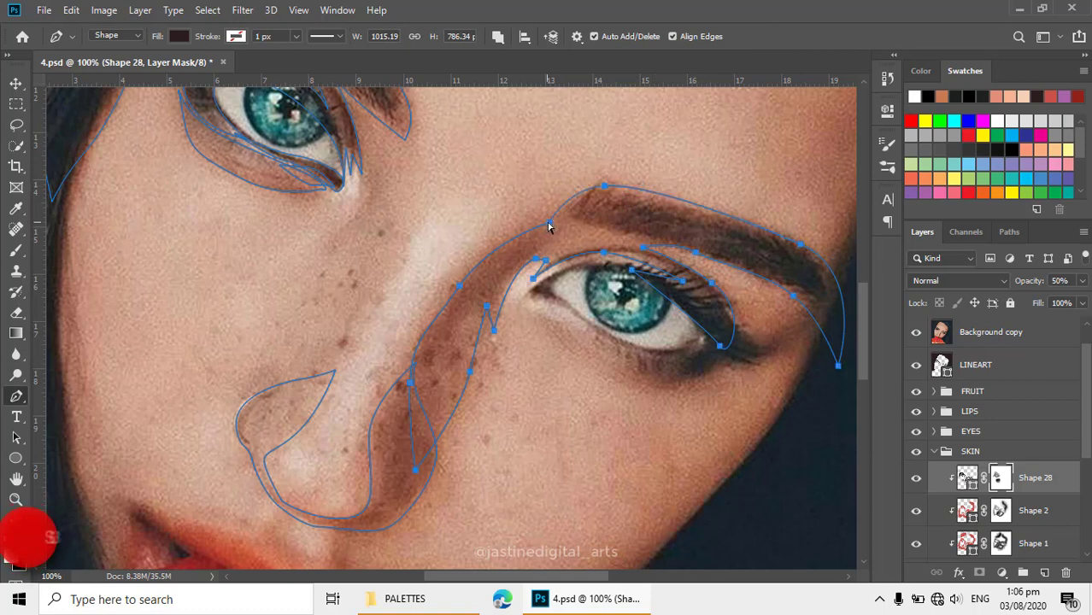
pyautogui.moveTo(549, 226); pyautogui.dragTo(482, 254)
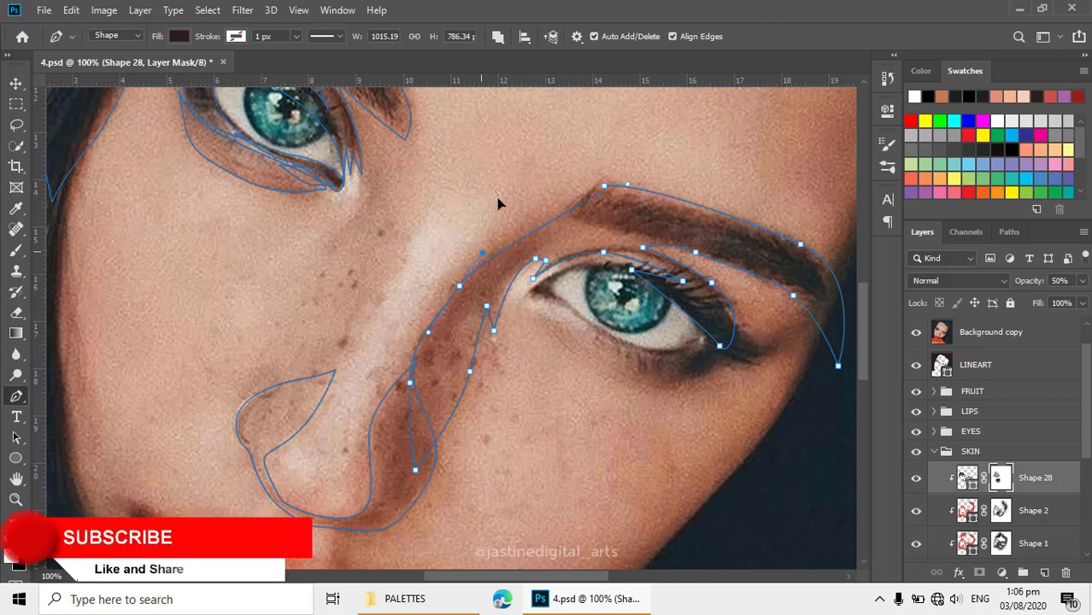
pyautogui.moveTo(500, 204); pyautogui.dragTo(508, 193)
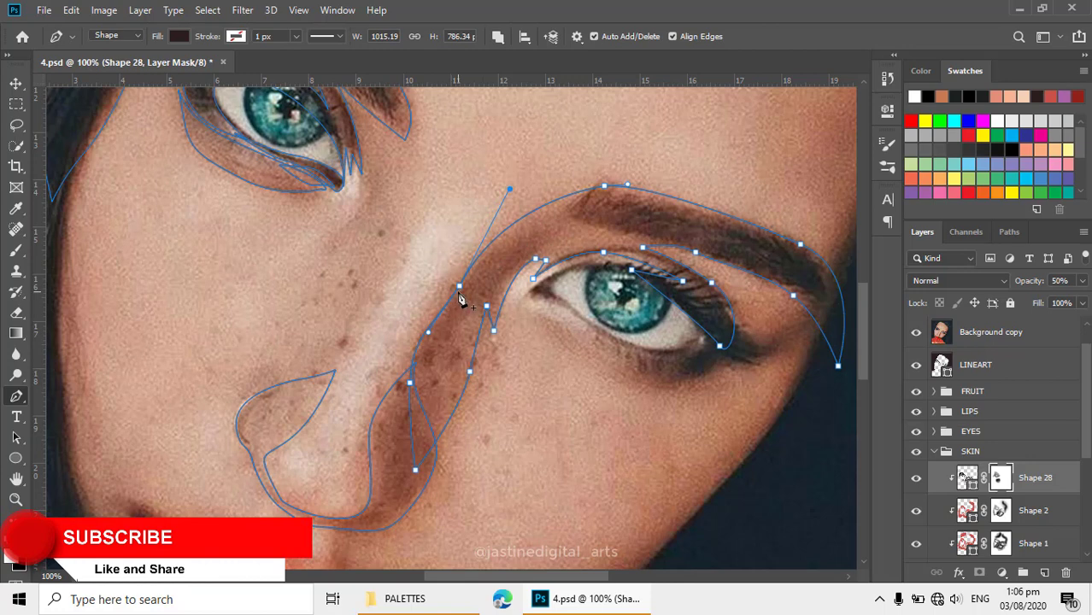
pyautogui.moveTo(511, 190); pyautogui.dragTo(523, 191)
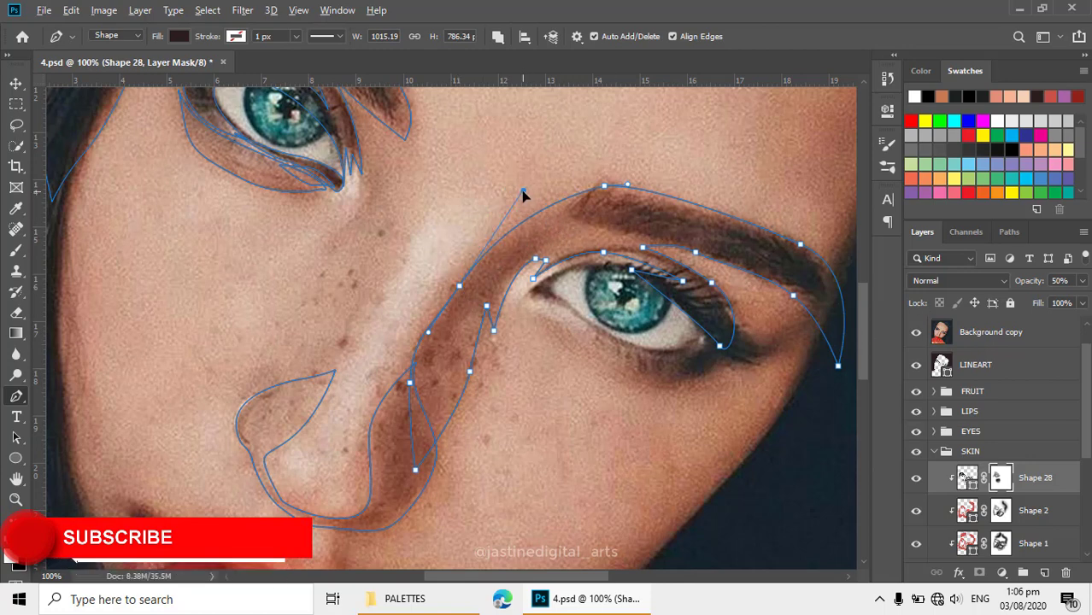
pyautogui.click(916, 332)
# - Lighten the upper nose-bridge shadow on Shape 28's mask with path outlines hidden, then pan around the nose
pyautogui.press('e')
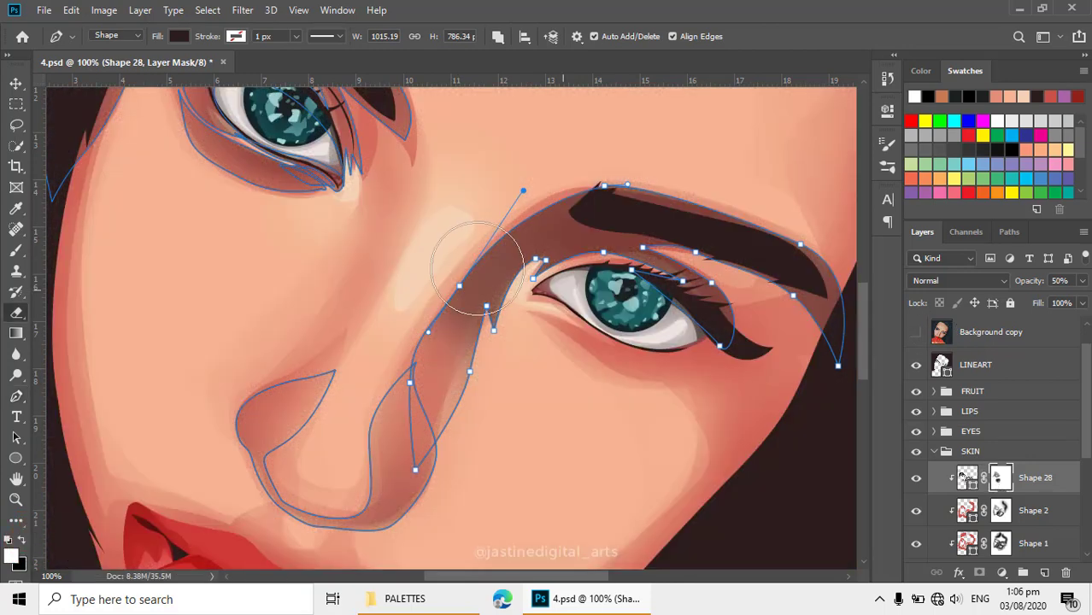
pyautogui.hotkey('ctrl', 'h')
pyautogui.moveTo(555, 190); pyautogui.dragTo(488, 239)
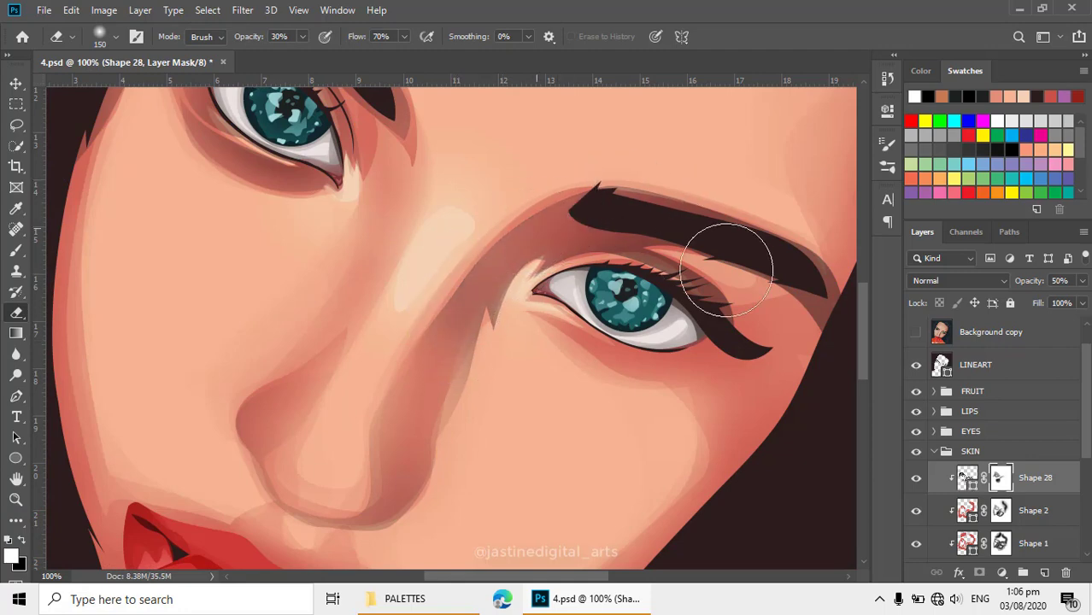
pyautogui.moveTo(768, 330); pyautogui.dragTo(673, 312)
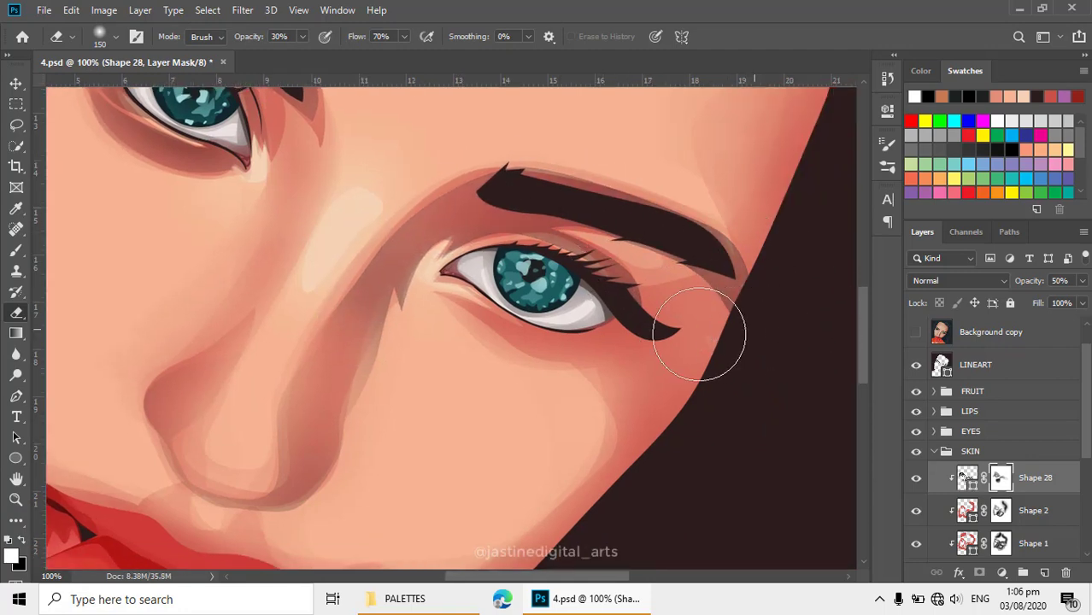
pyautogui.moveTo(600, 321); pyautogui.dragTo(635, 333)
pyautogui.hscroll(-3, 635, 333)
pyautogui.scroll(-1, 595, 237)
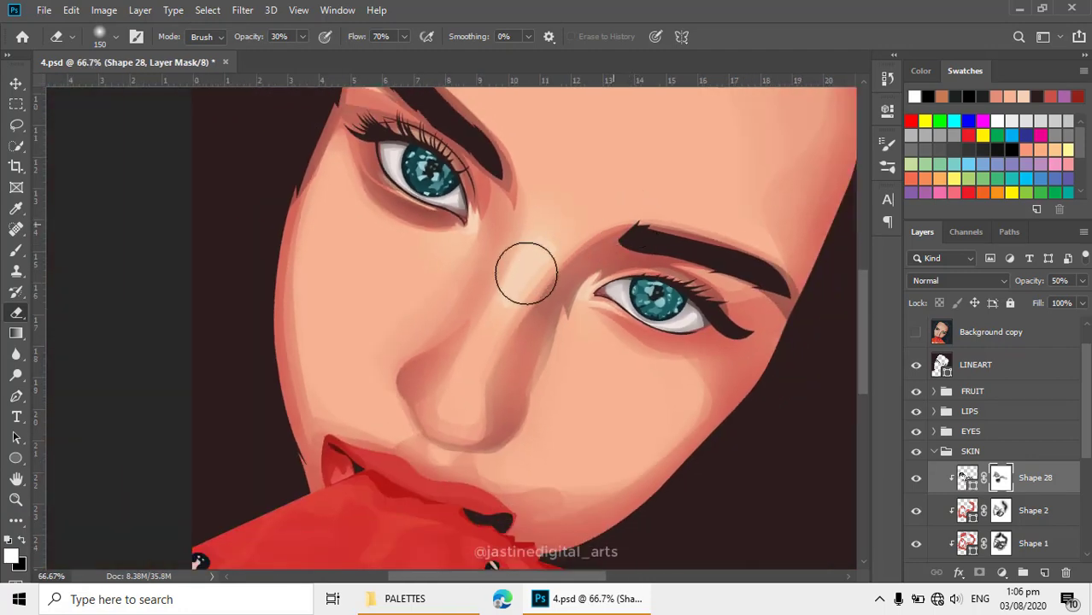
pyautogui.scroll(-1, 546, 339)
pyautogui.scroll(-1, 586, 390)
pyautogui.scroll(-1, 580, 378)
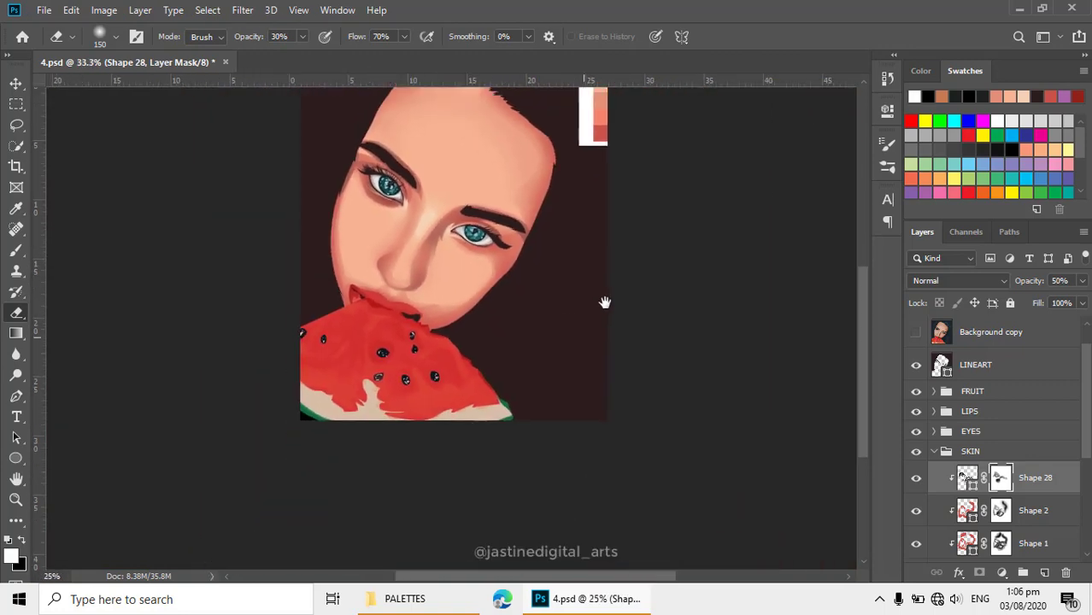
pyautogui.hscroll(-2, 470, 239)
pyautogui.scroll(1, 469, 239)
pyautogui.scroll(1, 497, 244)
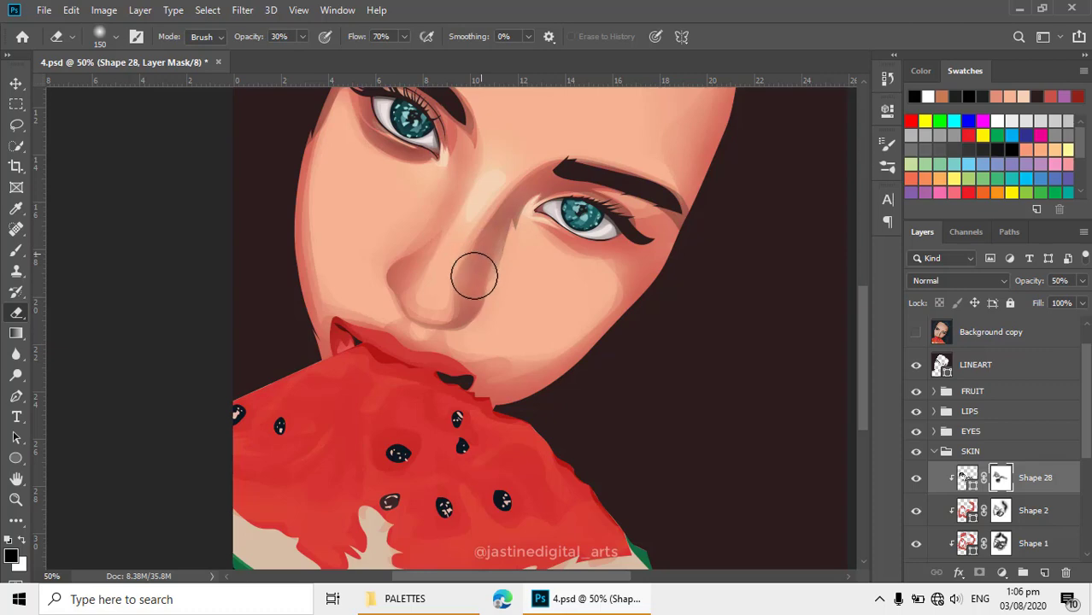
pyautogui.scroll(2, 492, 251)
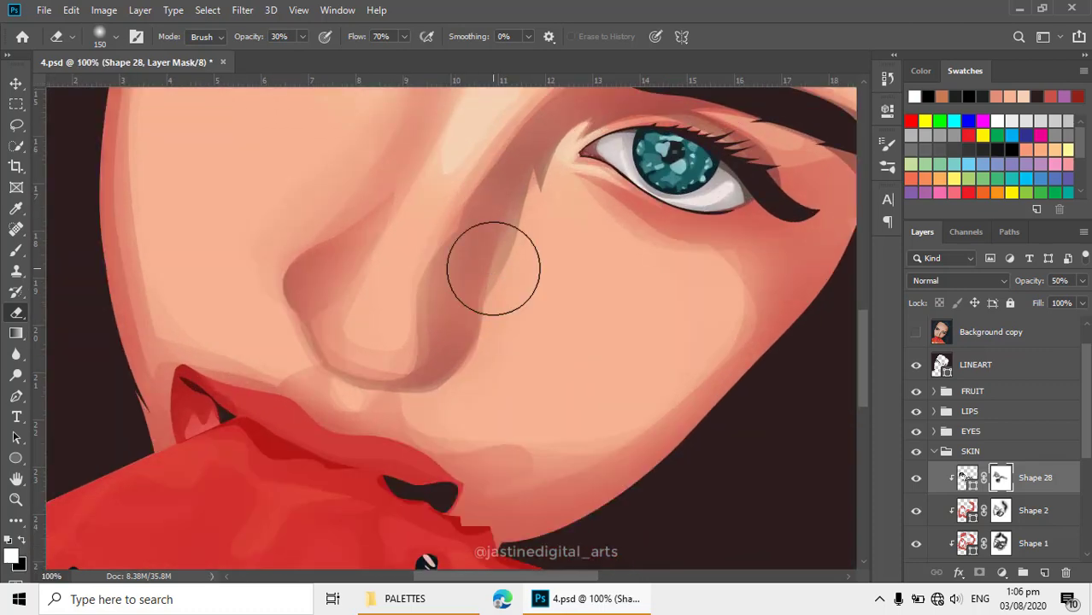
# - Select then deselect the nose shadow path, switch to the Eraser, and zoom into the inner eye corner
pyautogui.press('p')
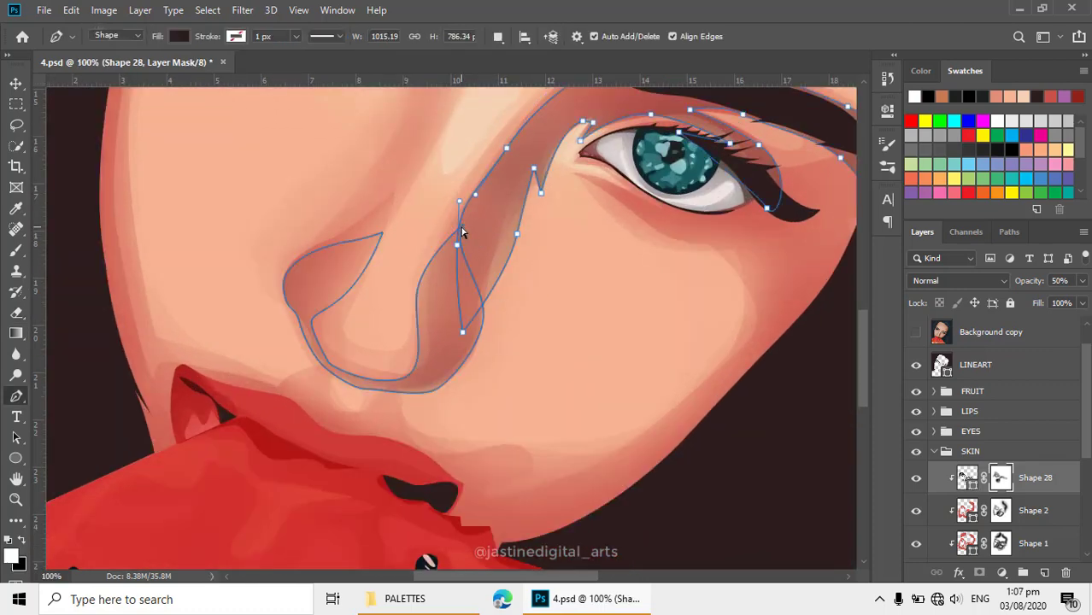
pyautogui.click(465, 212)
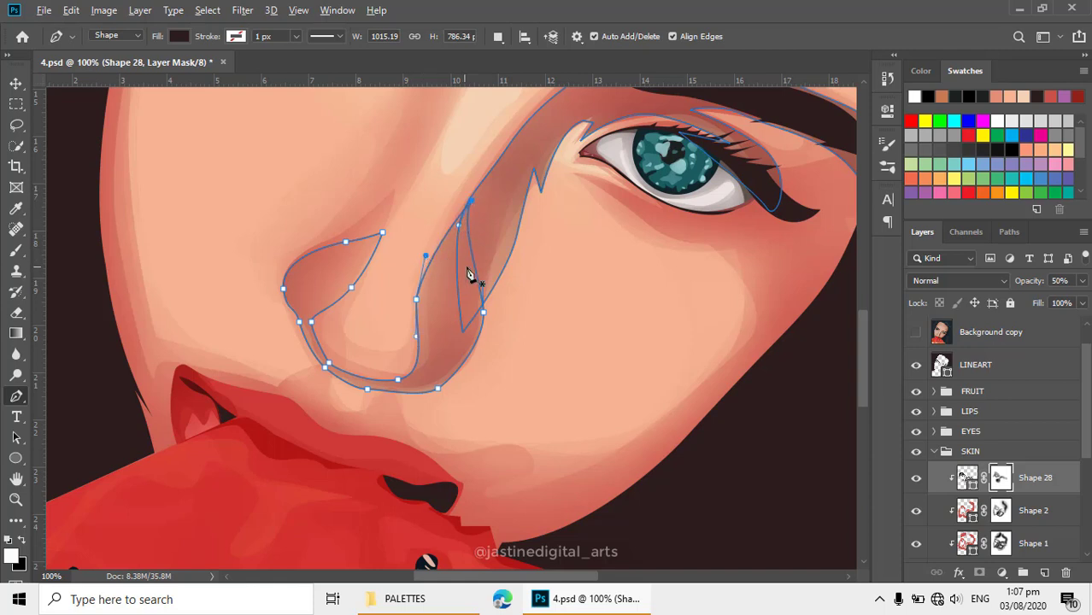
pyautogui.press('Escape')
pyautogui.press('Escape')
pyautogui.press('e')
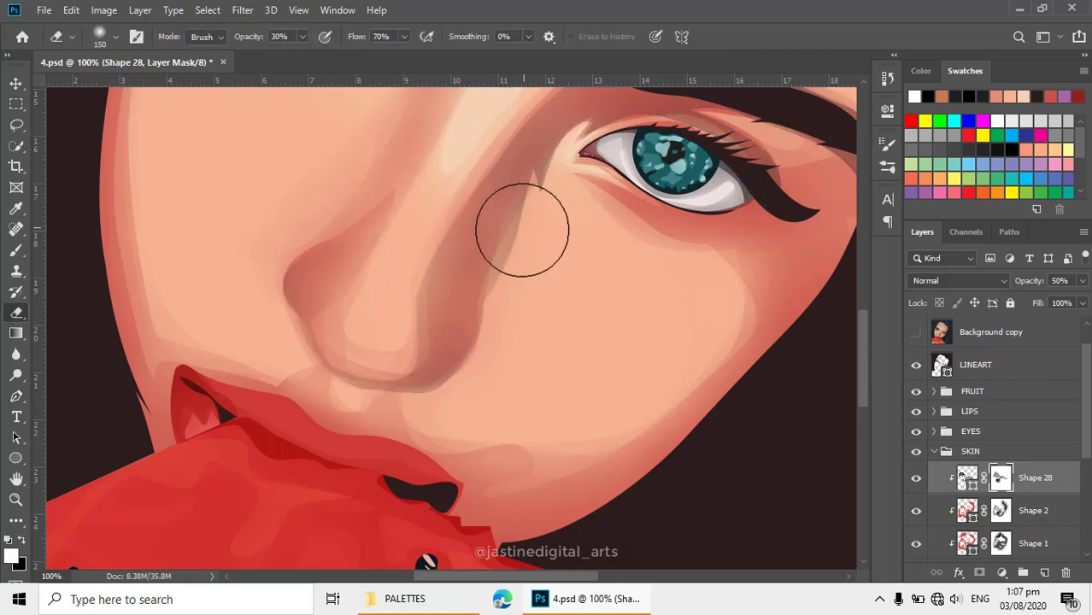
pyautogui.keyDown('alt'); pyautogui.click(530, 360); pyautogui.keyUp('alt')
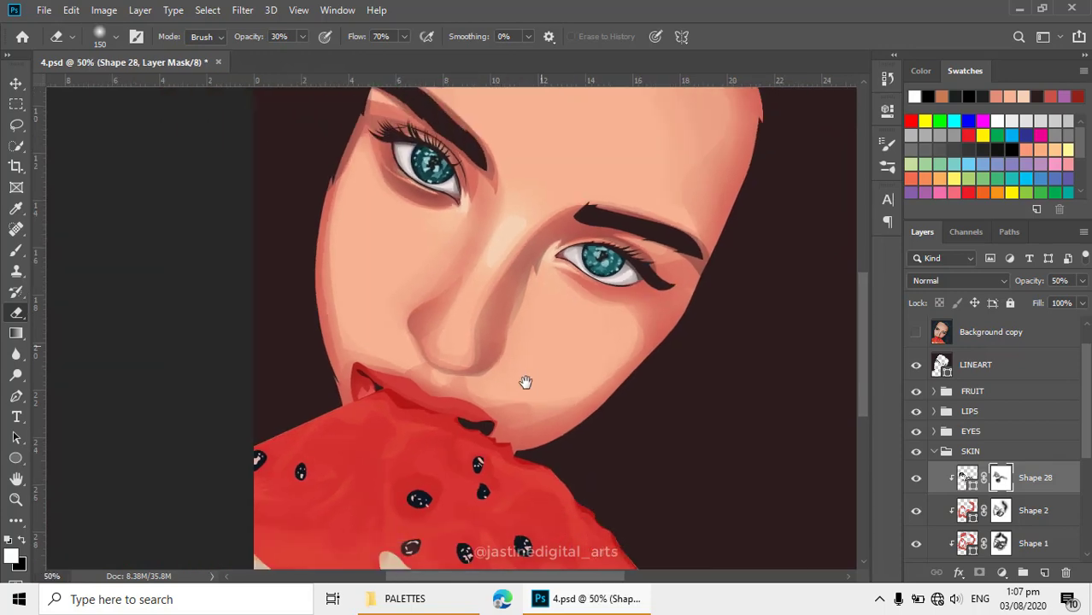
pyautogui.keyDown('alt'); pyautogui.click(524, 372); pyautogui.keyUp('alt')
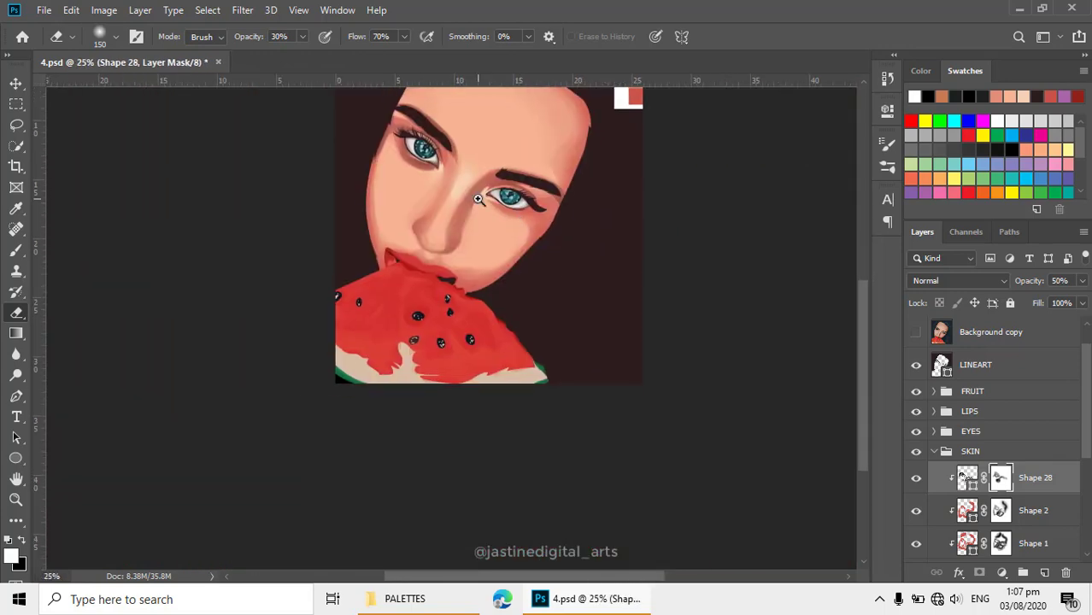
pyautogui.click(479, 243)
pyautogui.click(475, 197)
pyautogui.click(477, 205)
pyautogui.click(482, 253)
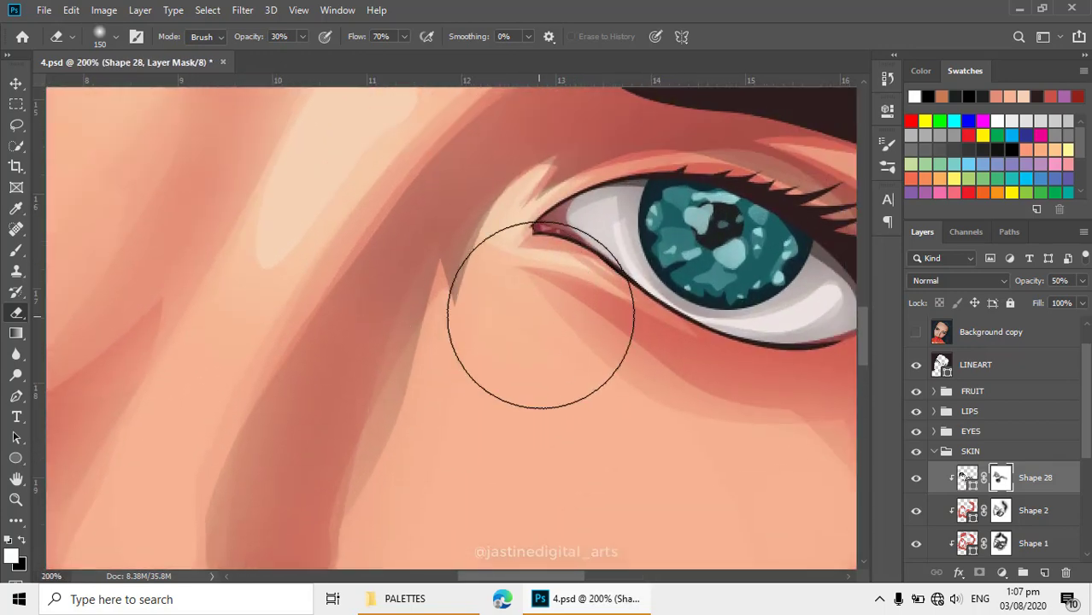
# - Shrink the eraser brush to size 60 and reframe the view on the eyes and nose
pyautogui.press('[')
pyautogui.press('[')
pyautogui.press('[')
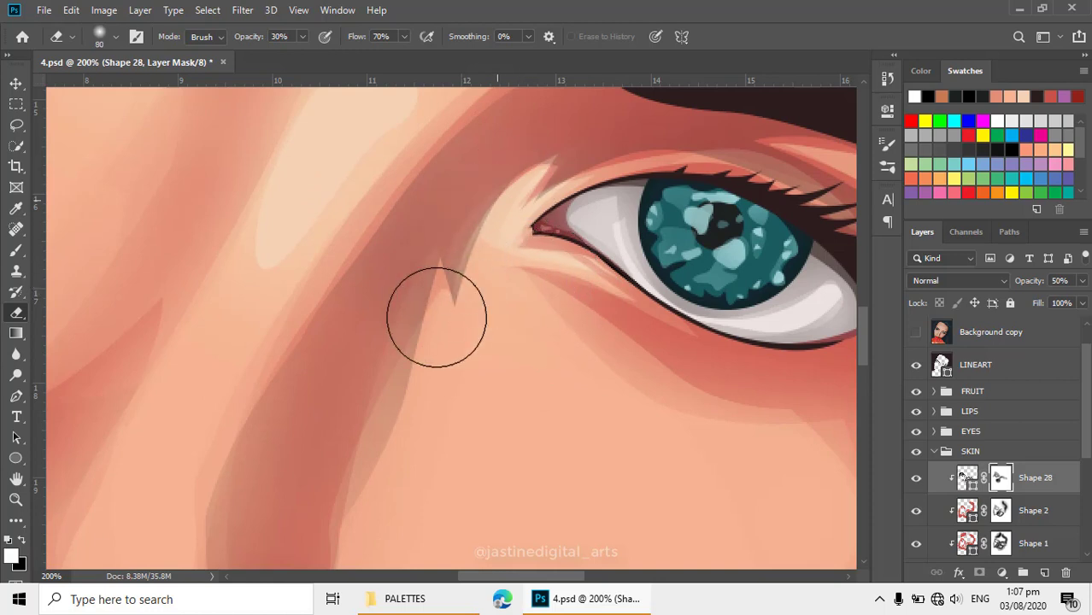
pyautogui.press('[')
pyautogui.press('[')
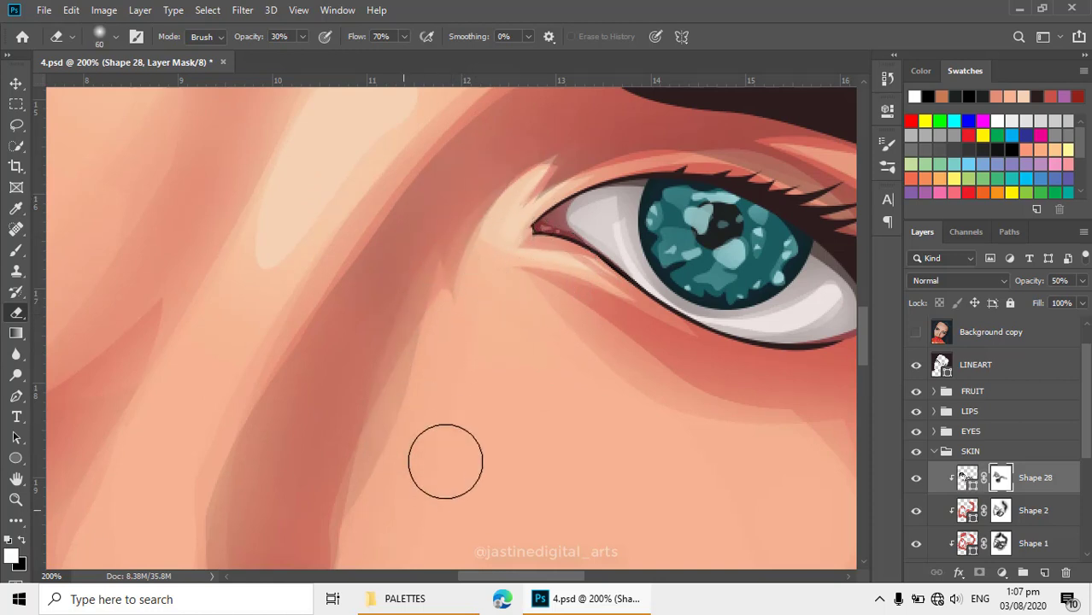
pyautogui.keyDown('alt'); pyautogui.click(518, 391); pyautogui.keyUp('alt')
pyautogui.keyDown('alt'); pyautogui.click(505, 415); pyautogui.keyUp('alt')
pyautogui.keyDown('alt'); pyautogui.click(512, 379); pyautogui.keyUp('alt')
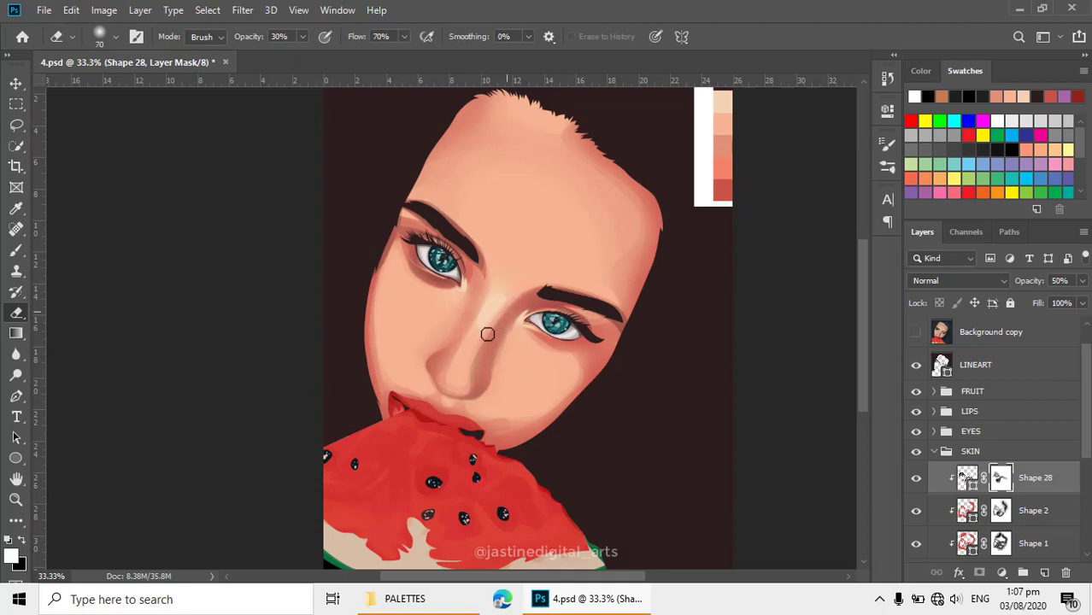
pyautogui.press('space')
pyautogui.keyDown('alt'); pyautogui.click(525, 361); pyautogui.keyUp('alt')
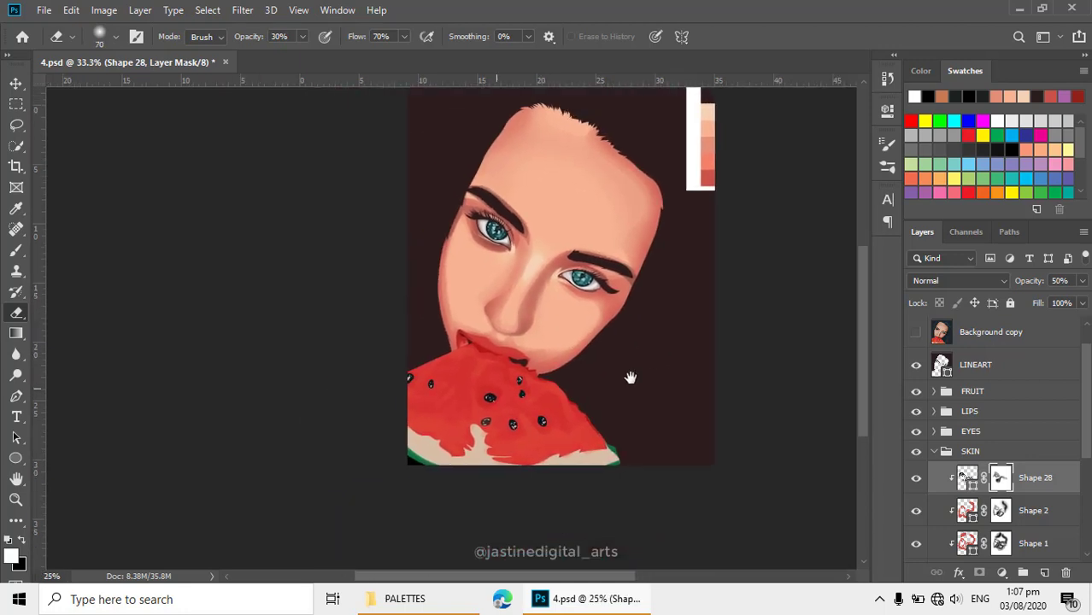
pyautogui.keyDown('ctrl'); pyautogui.click(546, 271); pyautogui.keyUp('ctrl')
pyautogui.keyDown('ctrl'); pyautogui.click(555, 371); pyautogui.keyUp('ctrl')
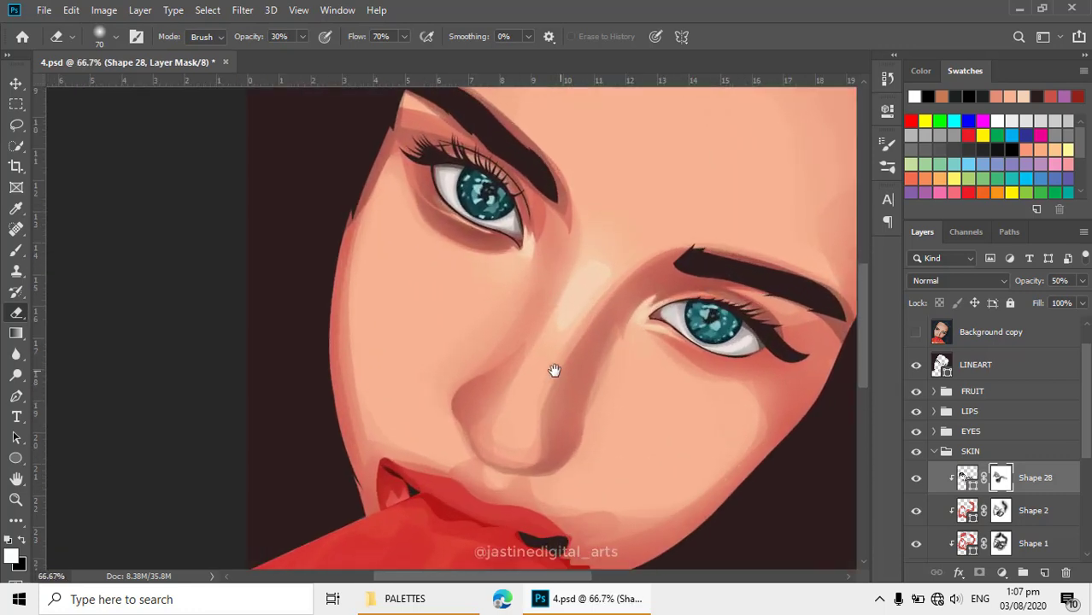
pyautogui.moveTo(556, 371); pyautogui.dragTo(485, 402)
pyautogui.press('p')
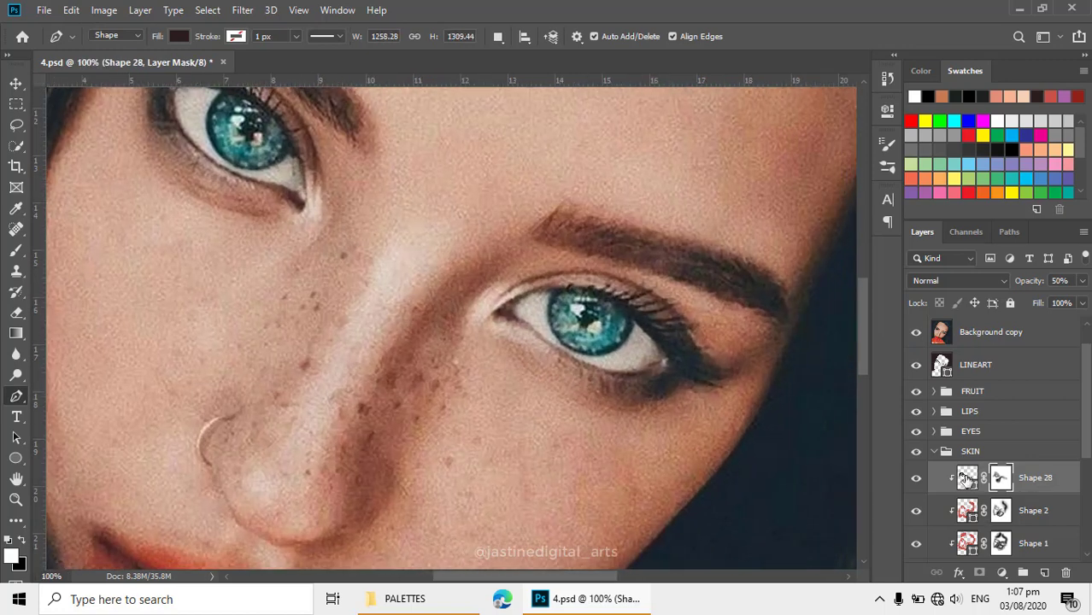
# - Show the reference, target Shape 28 with Combine Shapes, and trace a path along the lower lid
pyautogui.click(967, 478)
pyautogui.keyDown('ctrl'); pyautogui.click(654, 390); pyautogui.keyUp('ctrl')
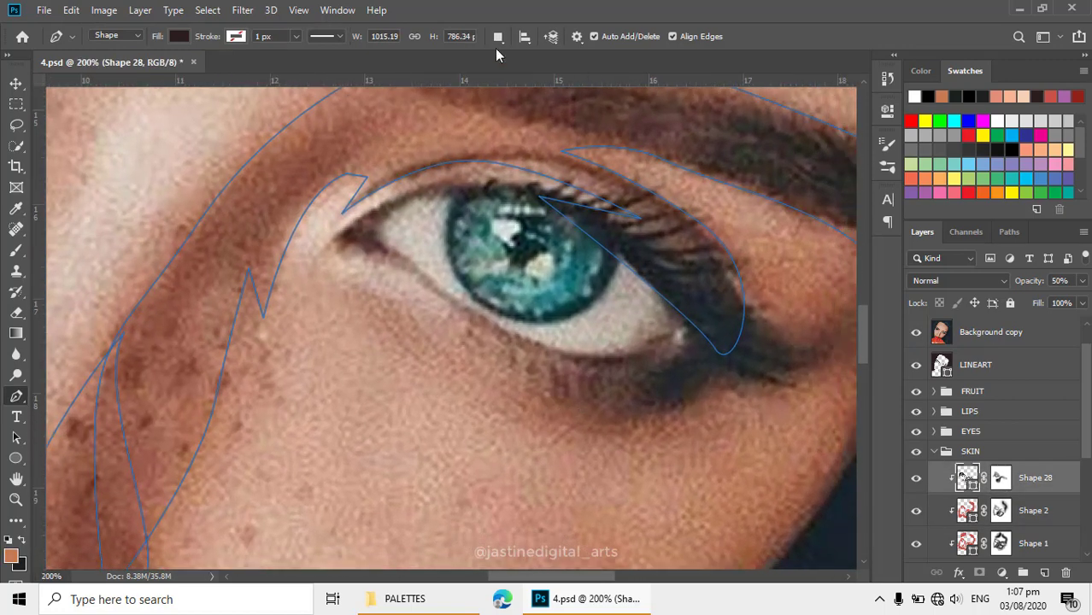
pyautogui.click(498, 36)
pyautogui.click(558, 71)
pyautogui.keyDown('ctrl'); pyautogui.keyDown('alt'); pyautogui.click(532, 305); pyautogui.keyUp('alt'); pyautogui.keyUp('ctrl')
pyautogui.keyDown('ctrl'); pyautogui.keyDown('alt'); pyautogui.click(532, 305); pyautogui.keyUp('alt'); pyautogui.keyUp('ctrl')
pyautogui.keyDown('ctrl'); pyautogui.click(466, 292); pyautogui.keyUp('ctrl')
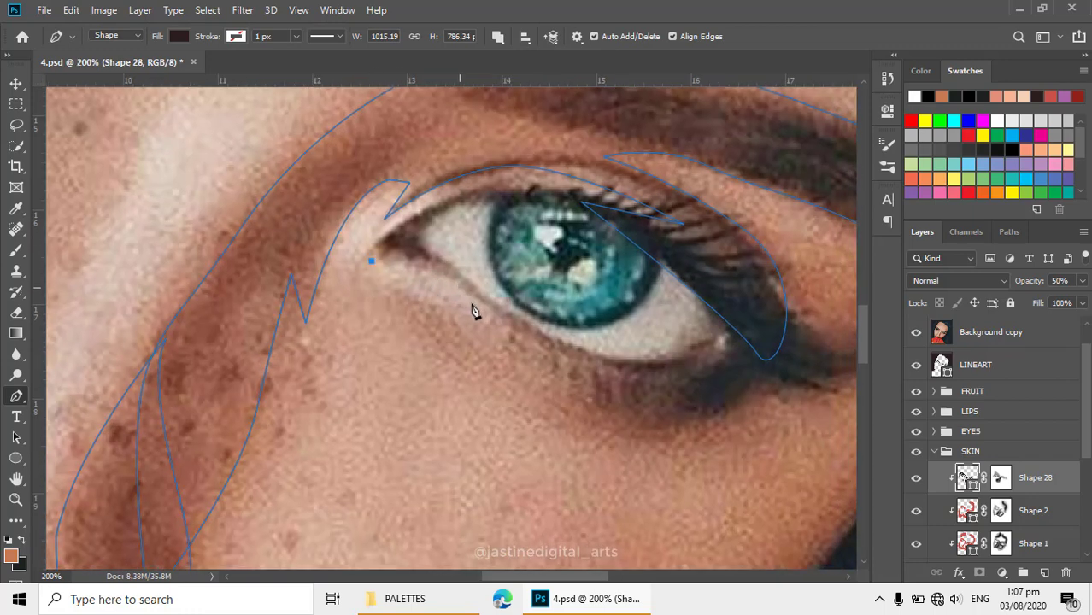
pyautogui.moveTo(468, 300); pyautogui.dragTo(512, 341)
pyautogui.moveTo(587, 402); pyautogui.dragTo(623, 414)
# - Extend the path around the outer eye corner and upper lid, close it, and hide the reference
pyautogui.hscroll(5, 609, 432)
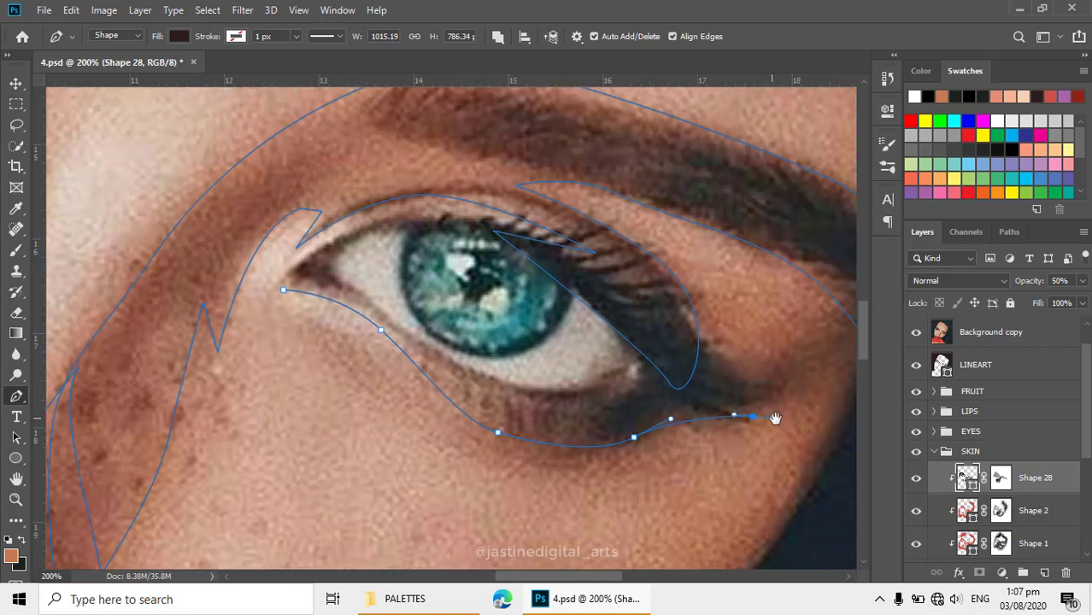
pyautogui.moveTo(775, 418); pyautogui.dragTo(623, 418)
pyautogui.click(700, 438)
pyautogui.moveTo(741, 368); pyautogui.dragTo(683, 288)
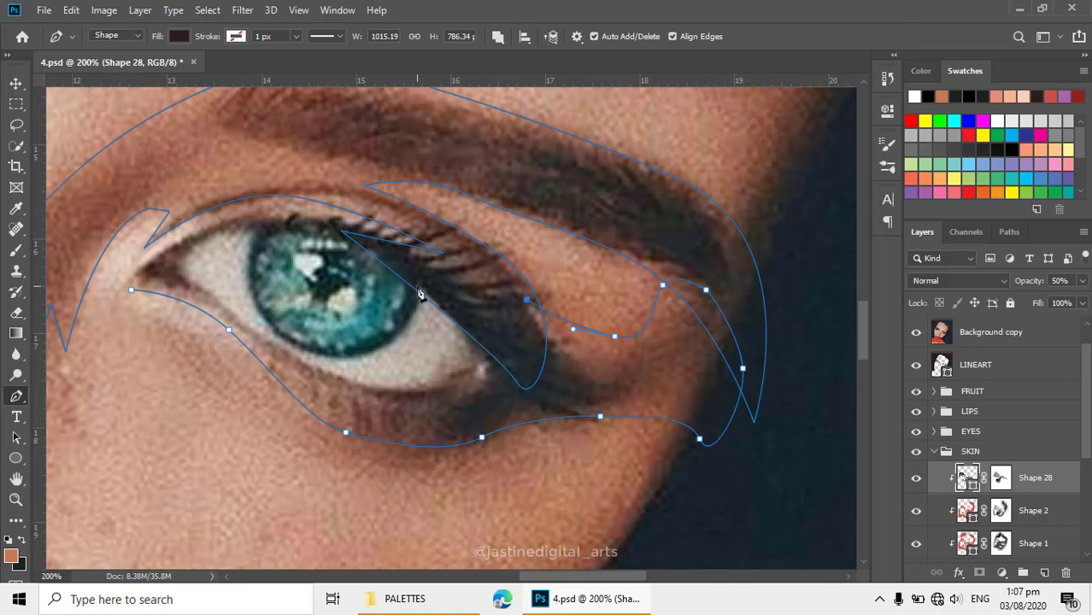
pyautogui.moveTo(418, 293); pyautogui.dragTo(507, 342)
pyautogui.click(468, 297)
pyautogui.moveTo(417, 267)
pyautogui.mouseDown()
pyautogui.moveTo(376, 260)
pyautogui.moveTo(297, 273)
pyautogui.mouseUp()
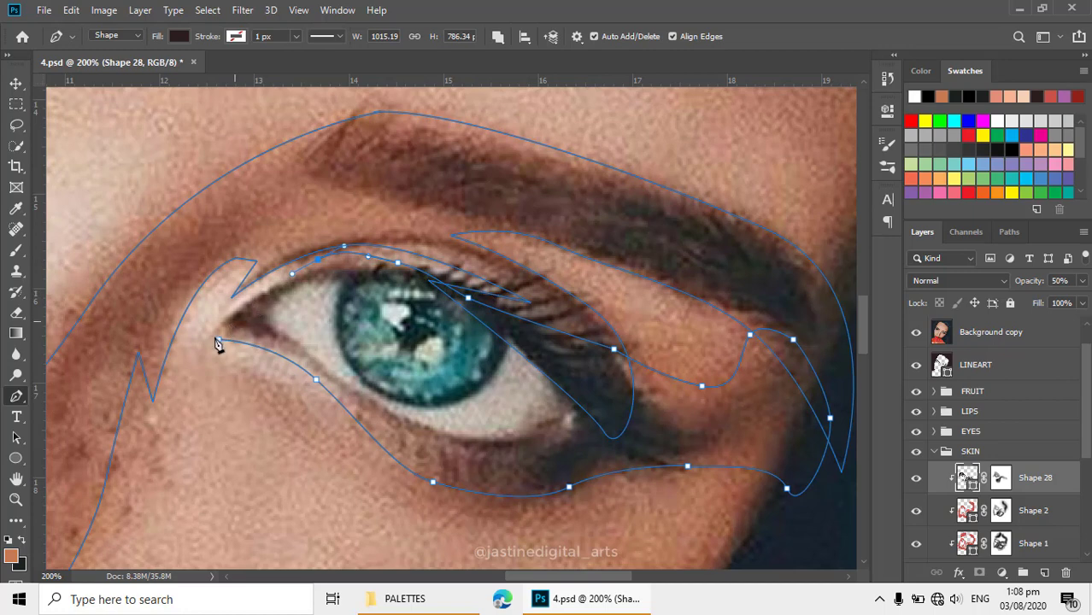
pyautogui.moveTo(217, 342)
pyautogui.mouseDown()
pyautogui.moveTo(222, 361)
pyautogui.moveTo(261, 357)
pyautogui.mouseUp()
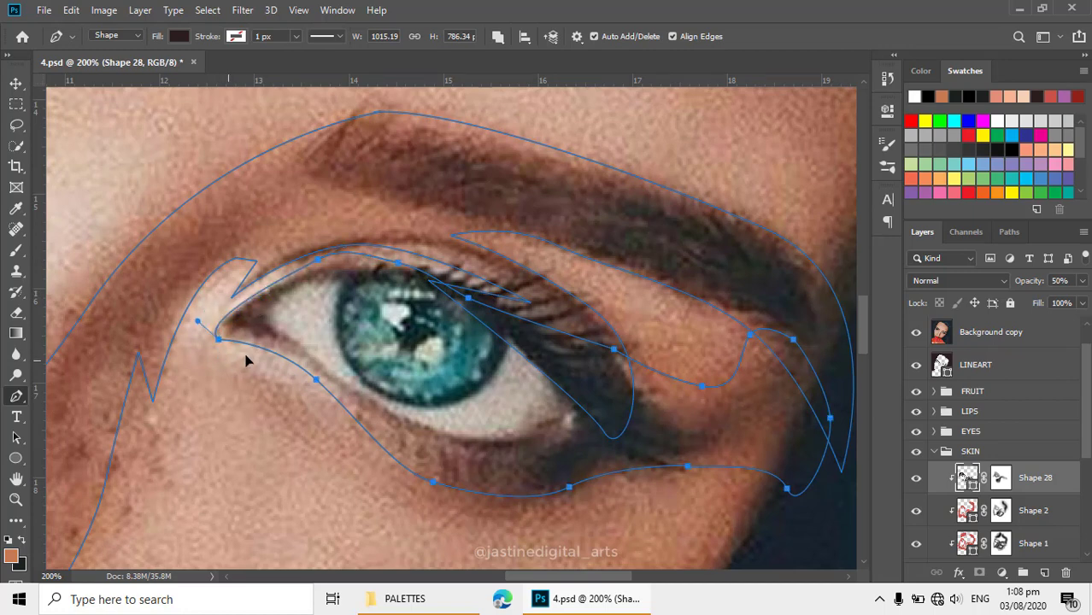
pyautogui.click(916, 334)
pyautogui.hotkey('ctrl', '-')
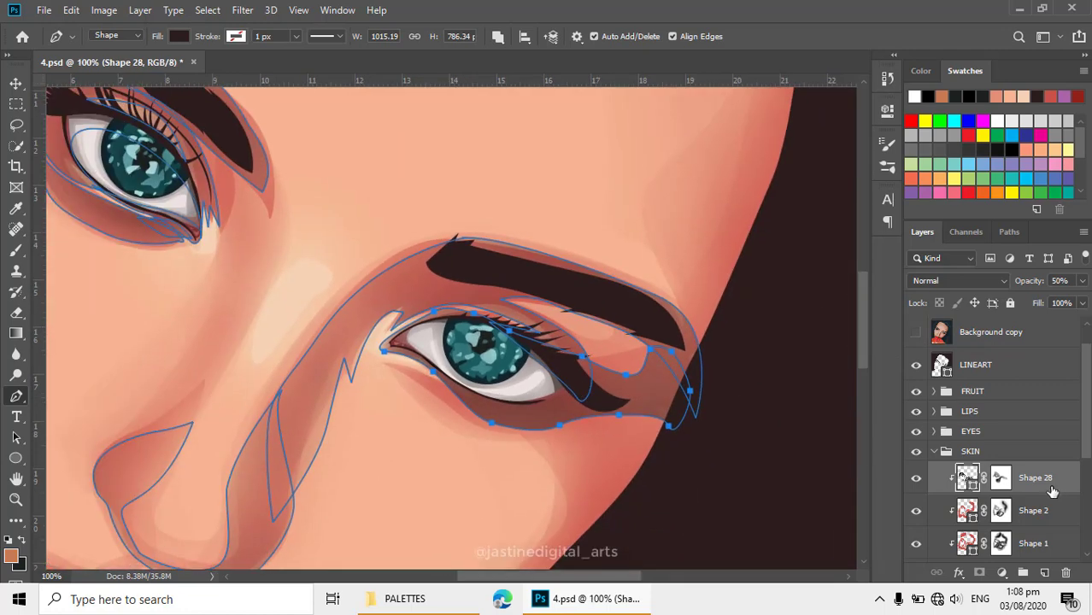
# - Soften the new under-eye and crease shadow on Shape 28's mask, restoring some near the outer corner
pyautogui.click(1000, 479)
pyautogui.press('e')
pyautogui.hotkey('ctrl', 'h')
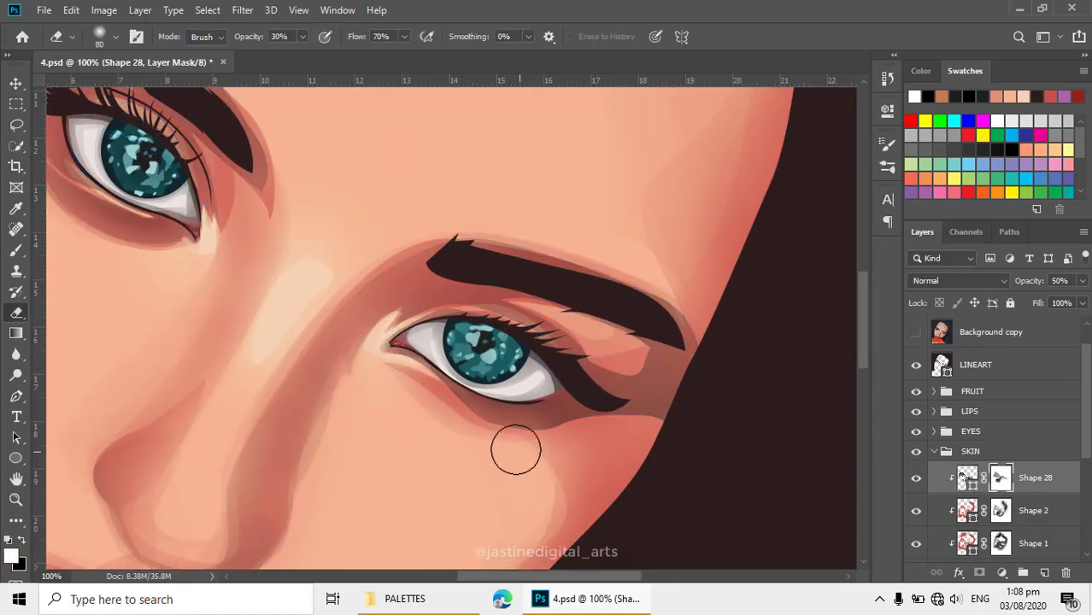
pyautogui.press(']')
pyautogui.press(']')
pyautogui.press(']')
pyautogui.moveTo(430, 393); pyautogui.dragTo(523, 441)
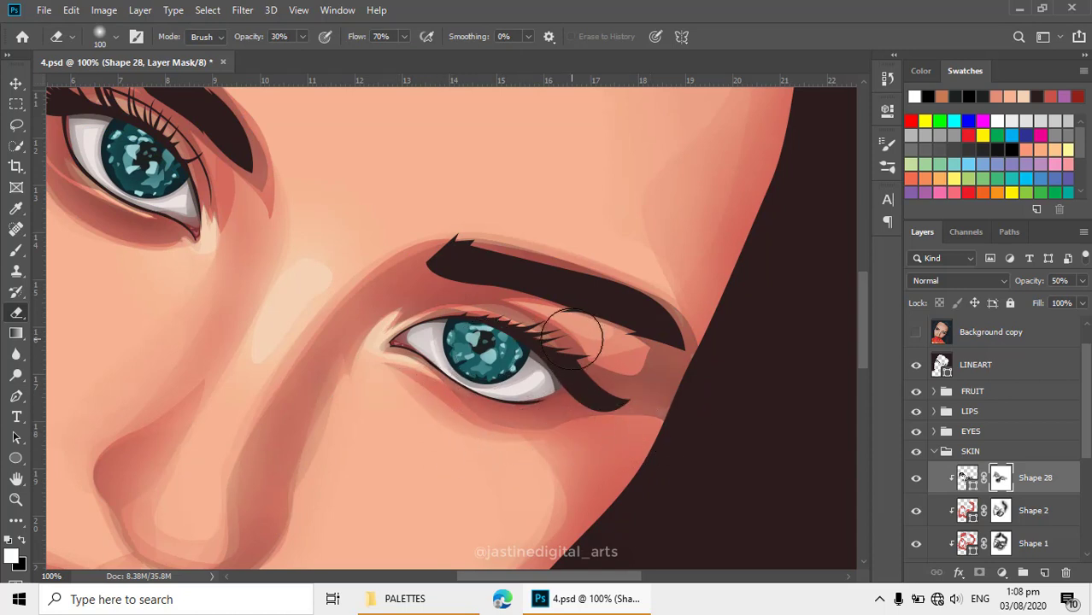
pyautogui.press('[')
pyautogui.press('[')
pyautogui.moveTo(617, 366)
pyautogui.mouseDown()
pyautogui.moveTo(641, 350)
pyautogui.moveTo(641, 364)
pyautogui.mouseUp()
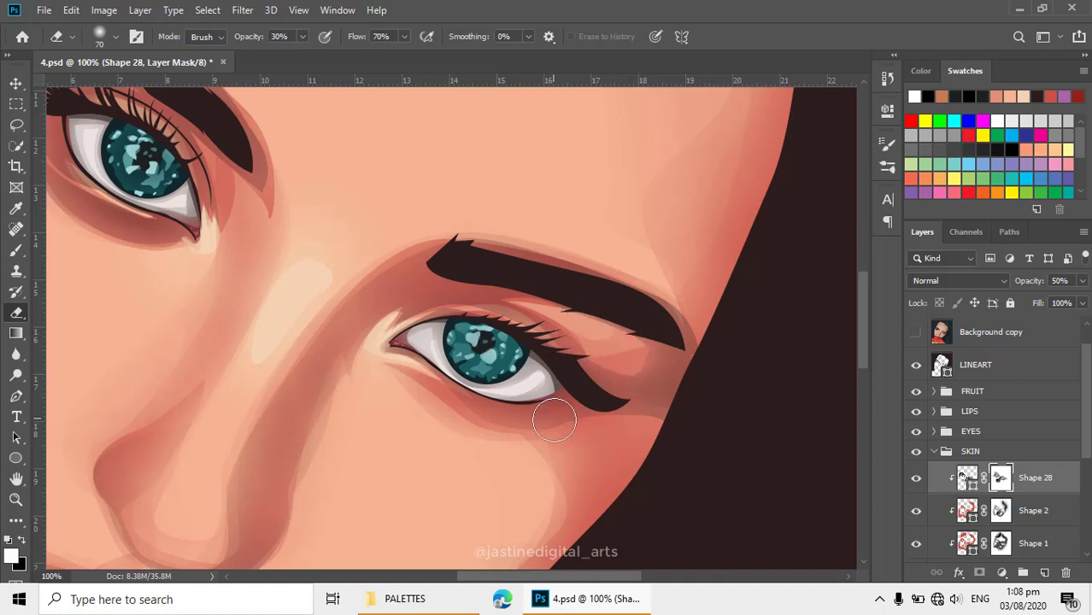
pyautogui.press('x')
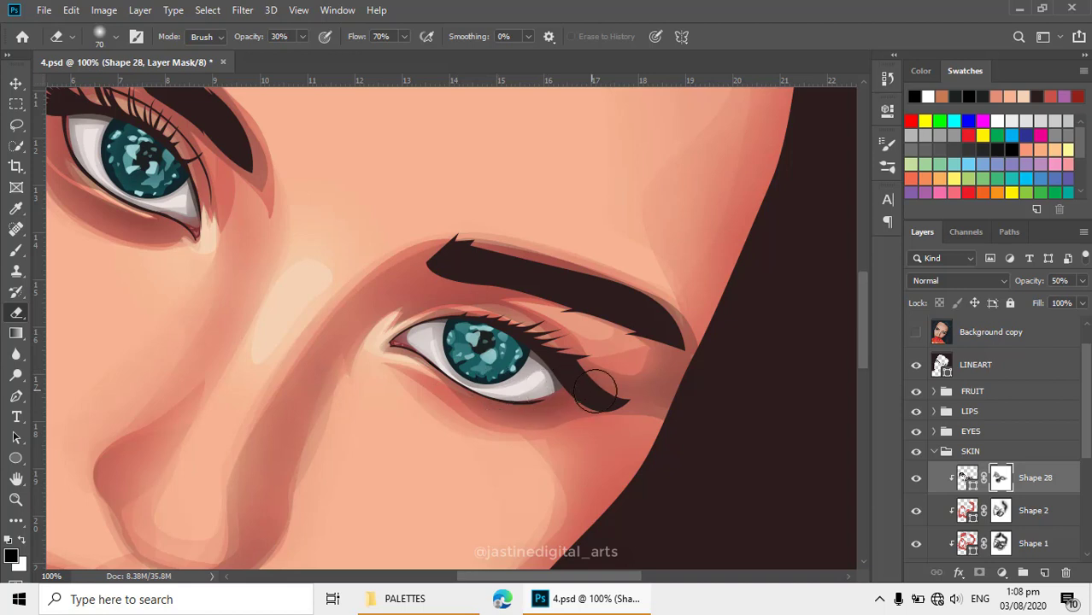
pyautogui.moveTo(554, 387); pyautogui.dragTo(600, 400)
pyautogui.press('x')
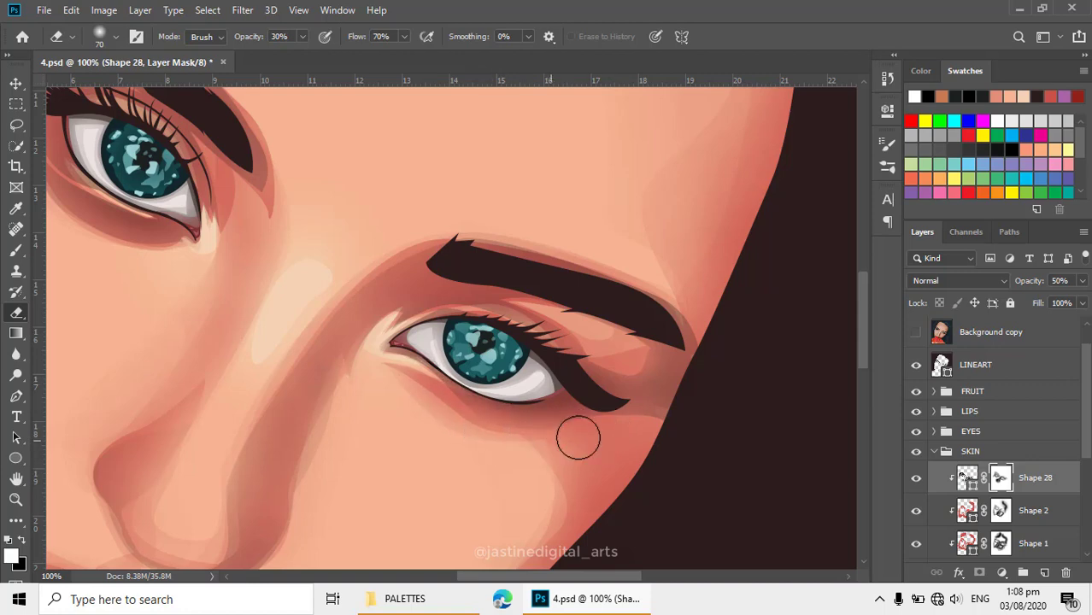
# - Zoom out to the whole portrait, then zoom in on the right eyebrow with the shape path showing
pyautogui.click(584, 457)
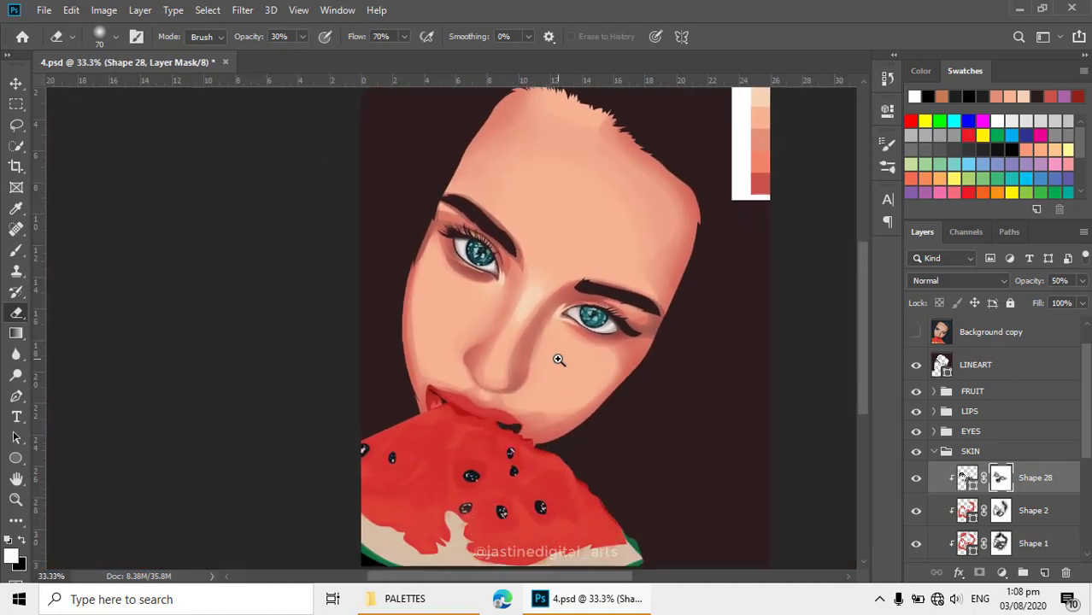
pyautogui.click(555, 353)
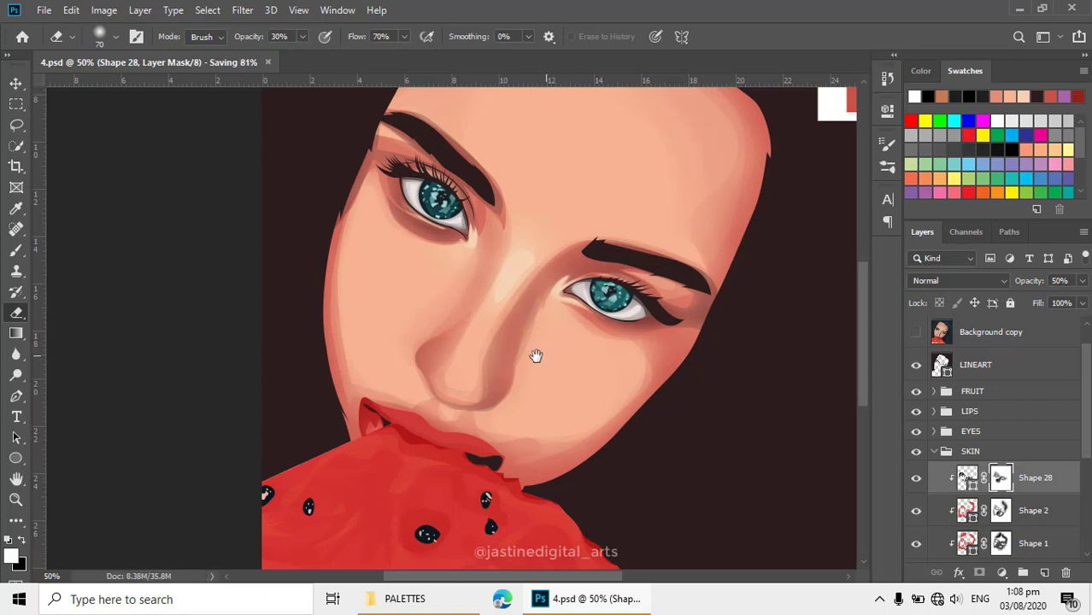
pyautogui.keyDown('alt'); pyautogui.click(533, 357); pyautogui.keyUp('alt')
pyautogui.keyDown('alt'); pyautogui.click(628, 284); pyautogui.keyUp('alt')
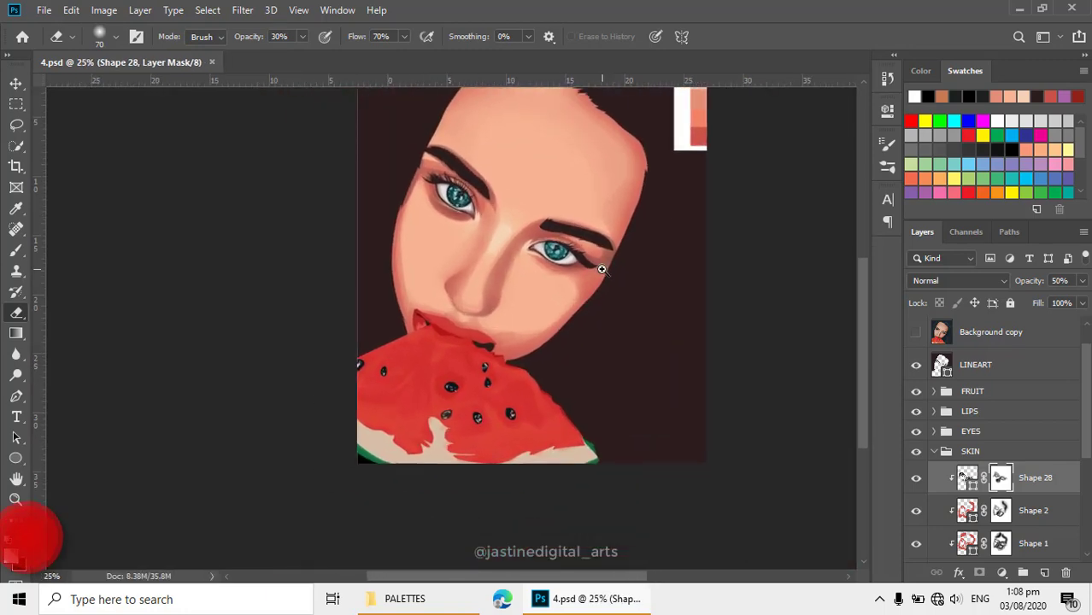
pyautogui.click(476, 214)
pyautogui.click(647, 232)
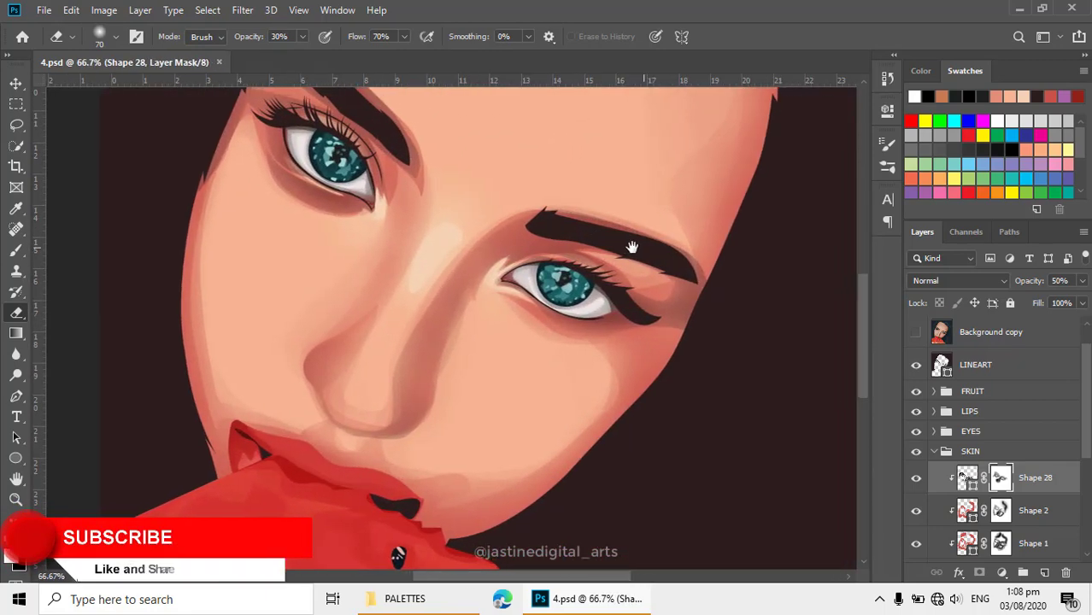
pyautogui.click(615, 233)
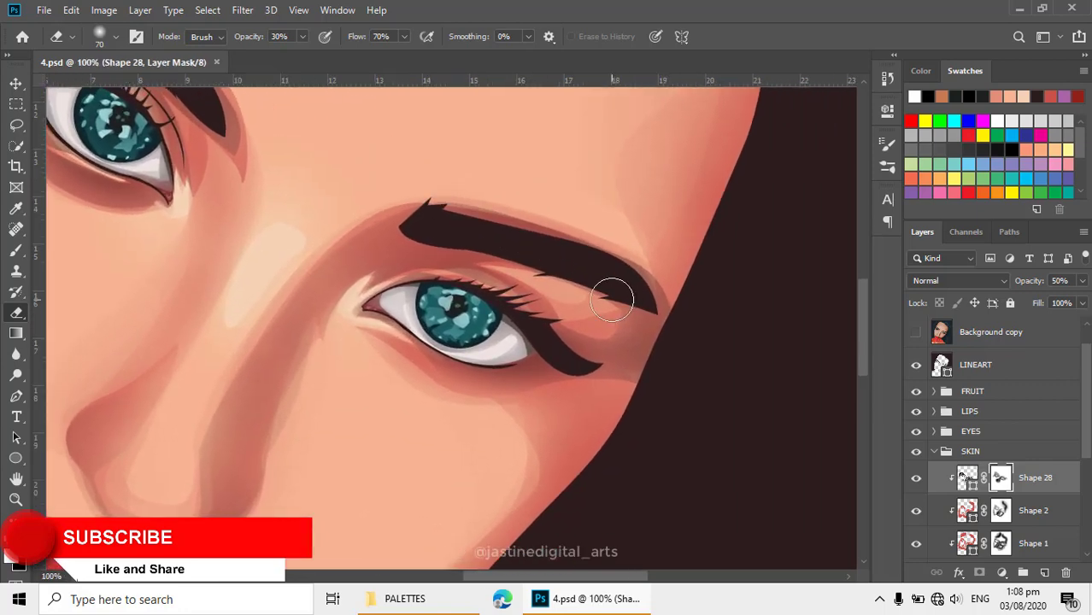
pyautogui.press('p')
pyautogui.scroll(1, 513, 250)
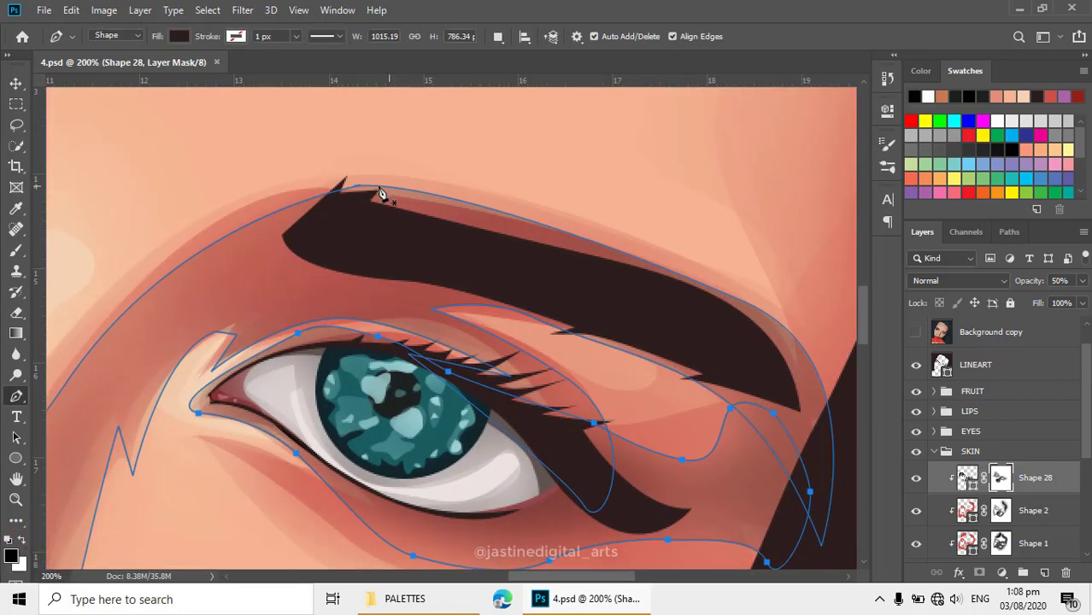
# - Erase along the outer right brow edge on Shape 28's mask at 30% opacity, then swap colours
pyautogui.press('e')
pyautogui.moveTo(390, 191); pyautogui.dragTo(726, 295)
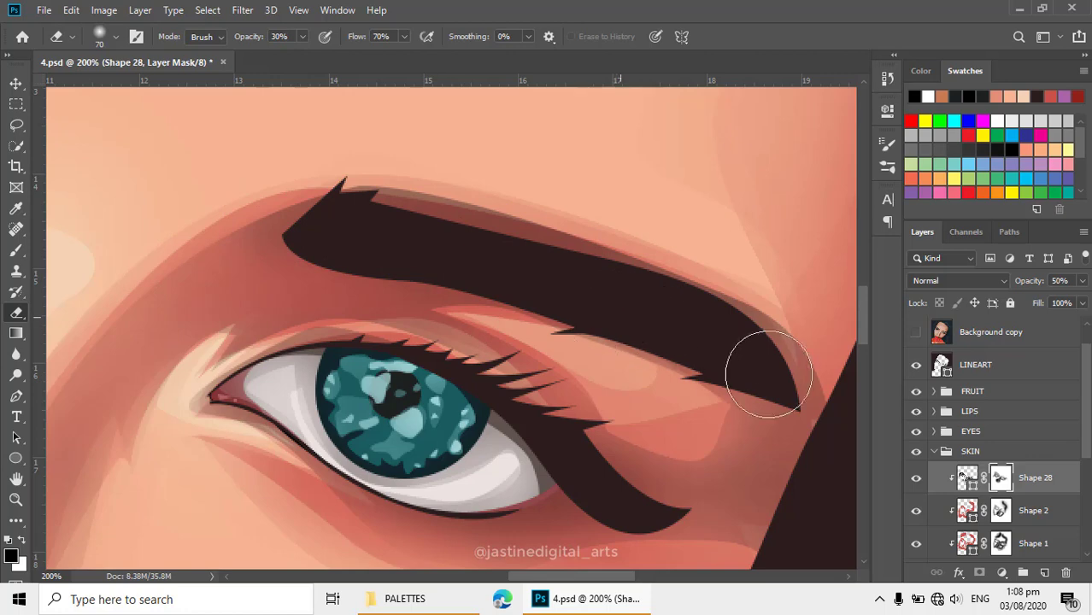
pyautogui.scroll(-1, 742, 356)
pyautogui.scroll(-1, 739, 350)
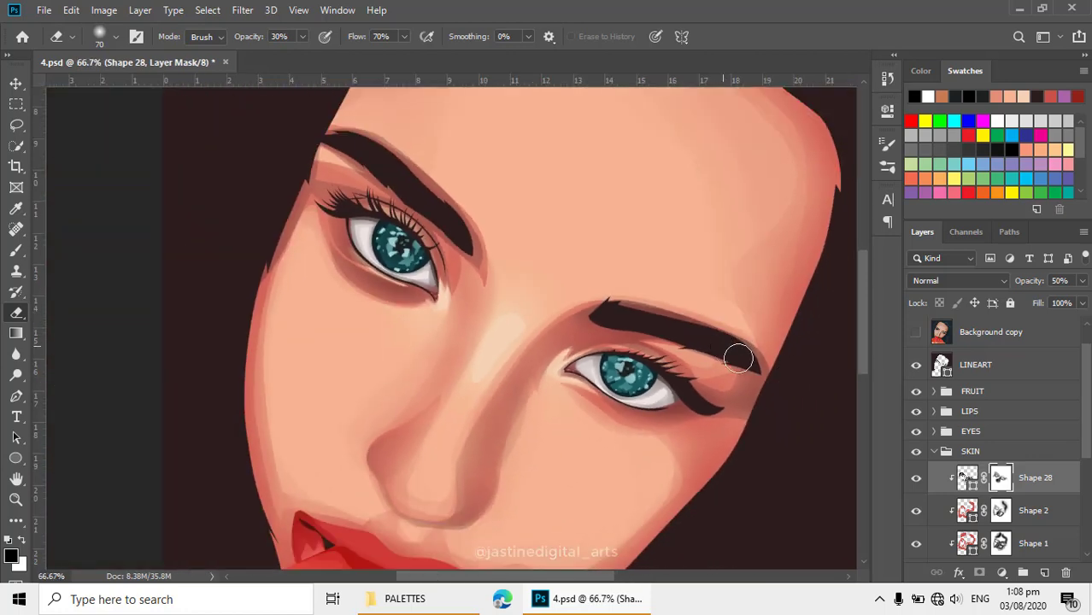
pyautogui.scroll(1, 718, 361)
pyautogui.scroll(-1, 684, 375)
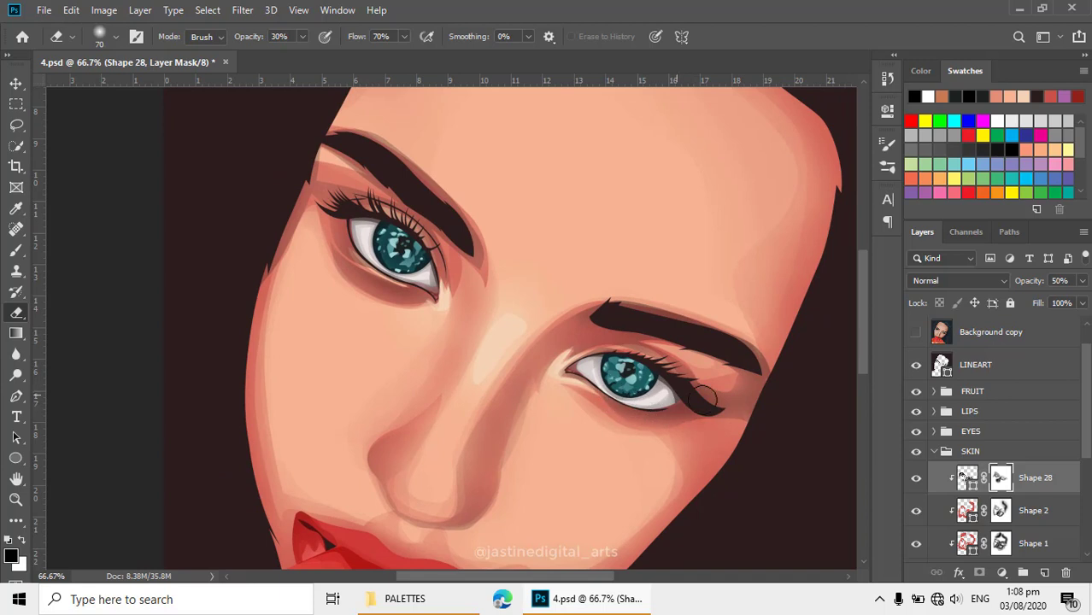
pyautogui.scroll(-1, 743, 437)
pyautogui.scroll(-1, 683, 445)
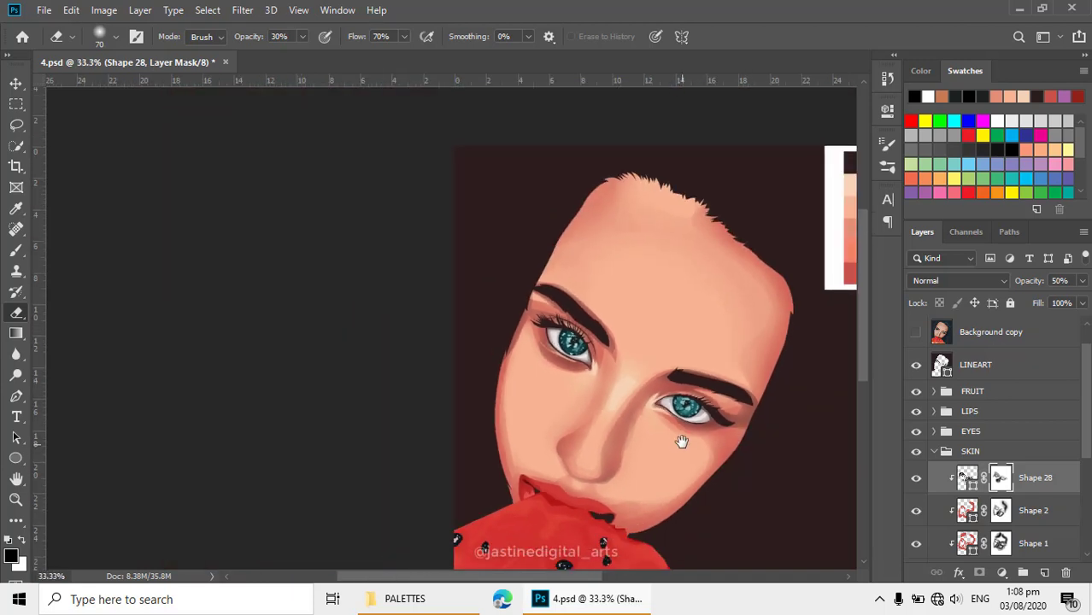
pyautogui.press('x')
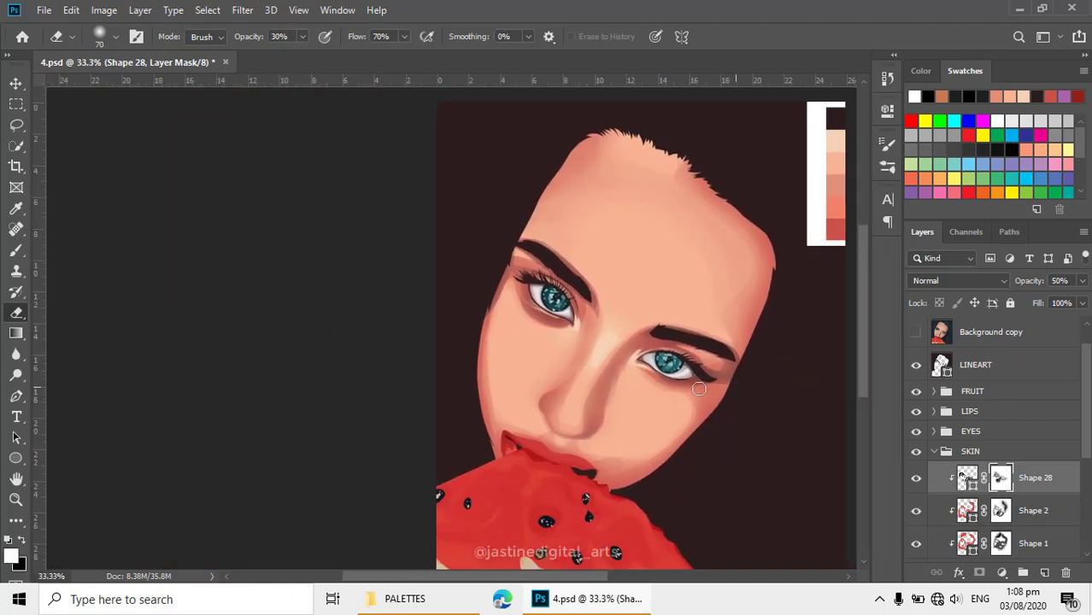
pyautogui.scroll(1, 685, 390)
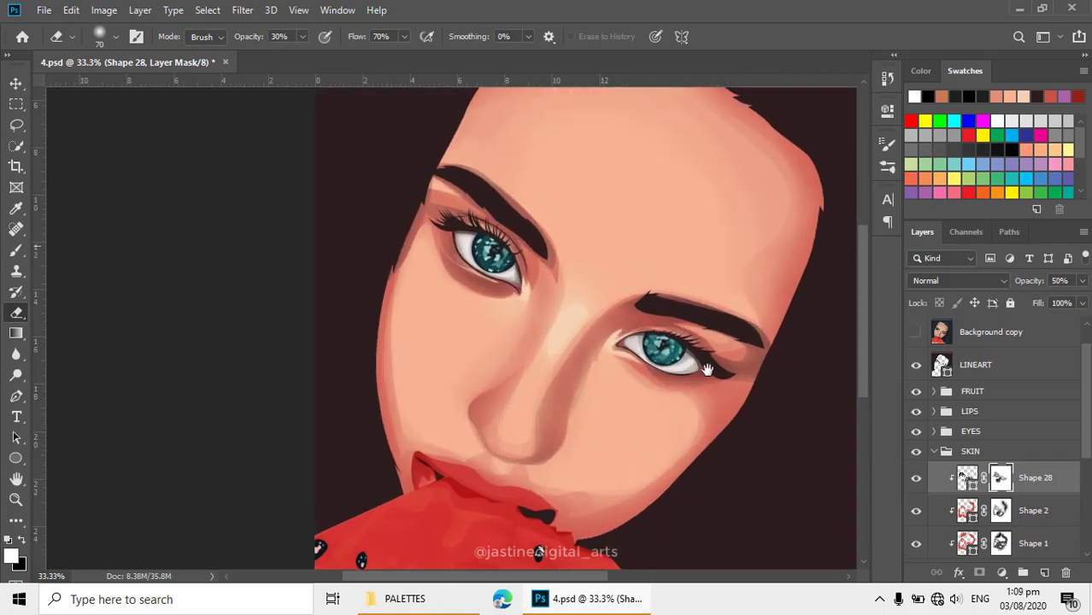
pyautogui.scroll(1, 722, 325)
# - Reshape the outer-brow shadow outline by deleting one anchor and raising another under the brow
pyautogui.scroll(2, 718, 342)
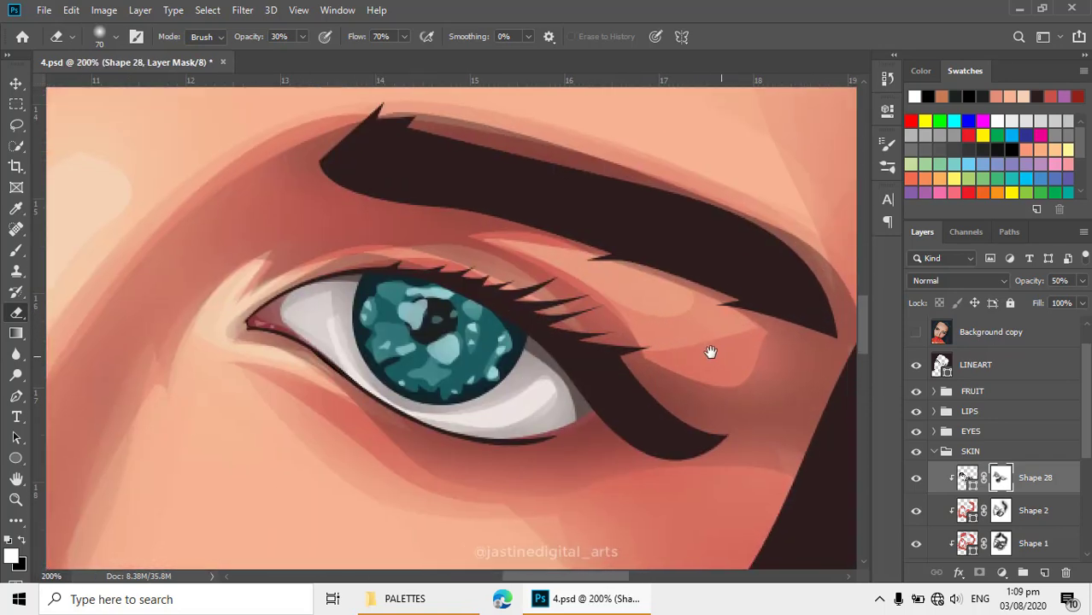
pyautogui.press('p')
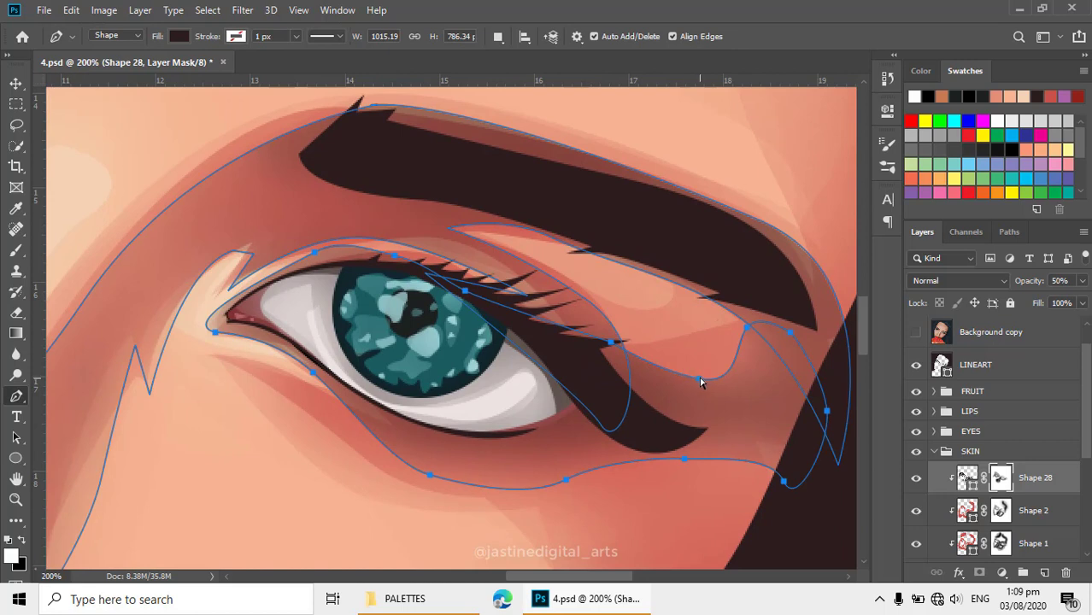
pyautogui.click(698, 381)
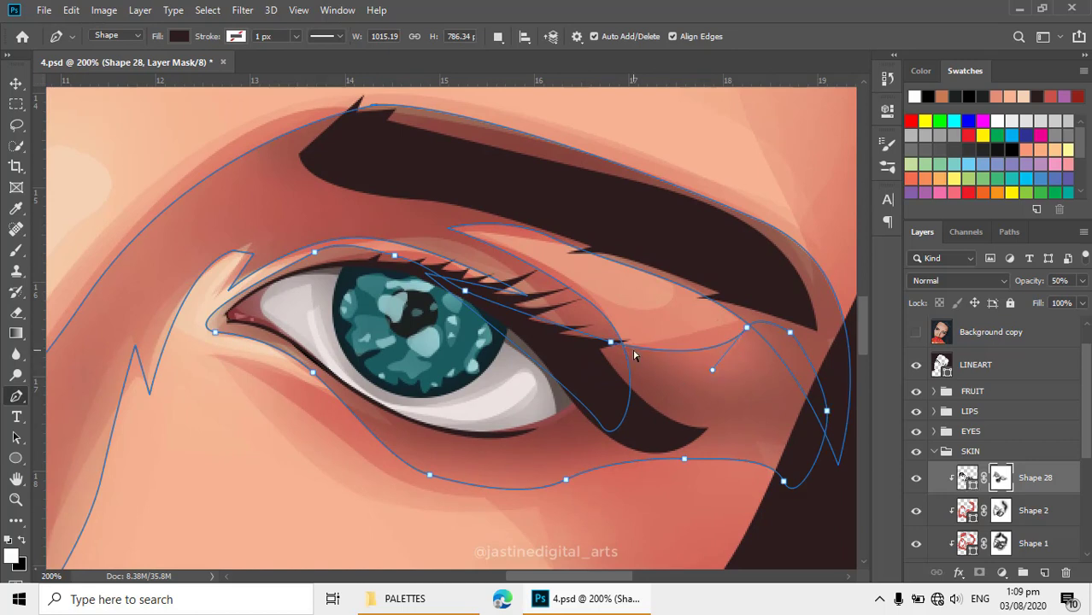
pyautogui.moveTo(614, 344); pyautogui.dragTo(613, 327)
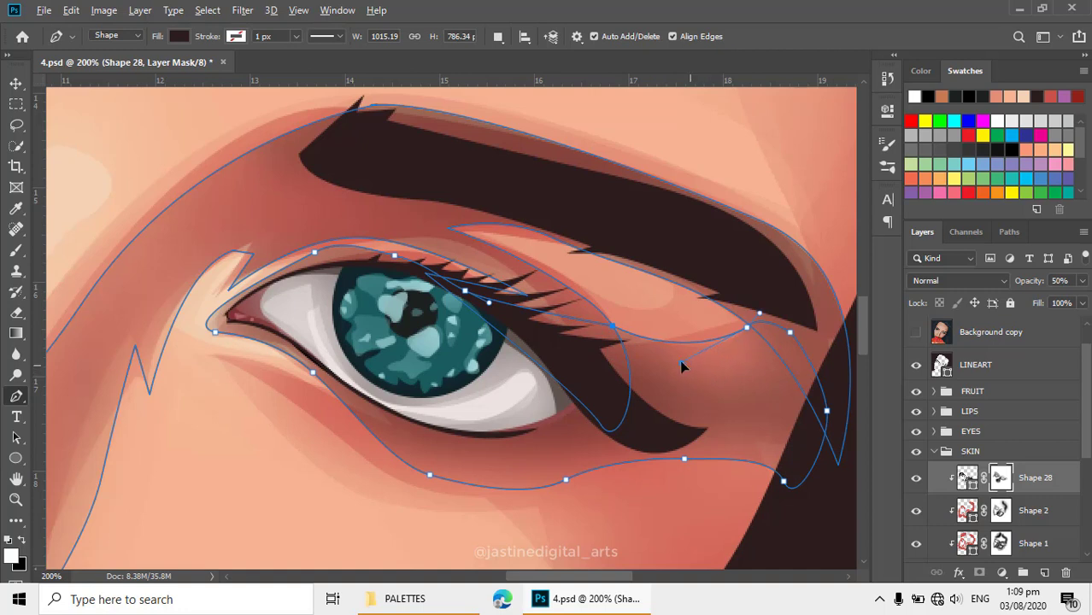
# - Erase on the Shape 28 mask to soften the shadow under the outer right brow, using a smaller brush
pyautogui.press('e')
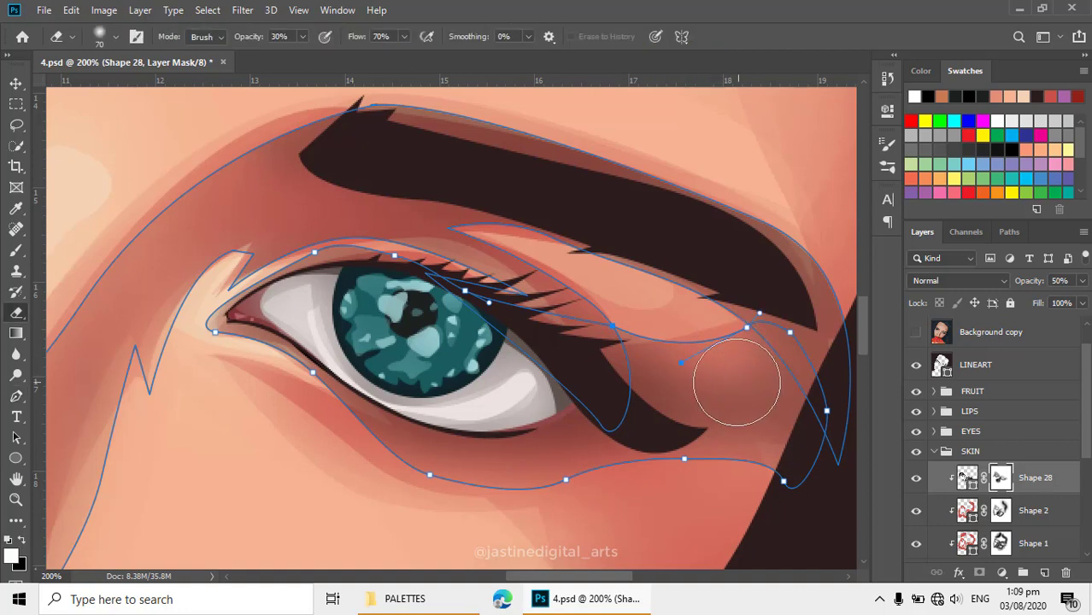
pyautogui.press('x')
pyautogui.moveTo(741, 367); pyautogui.dragTo(699, 364)
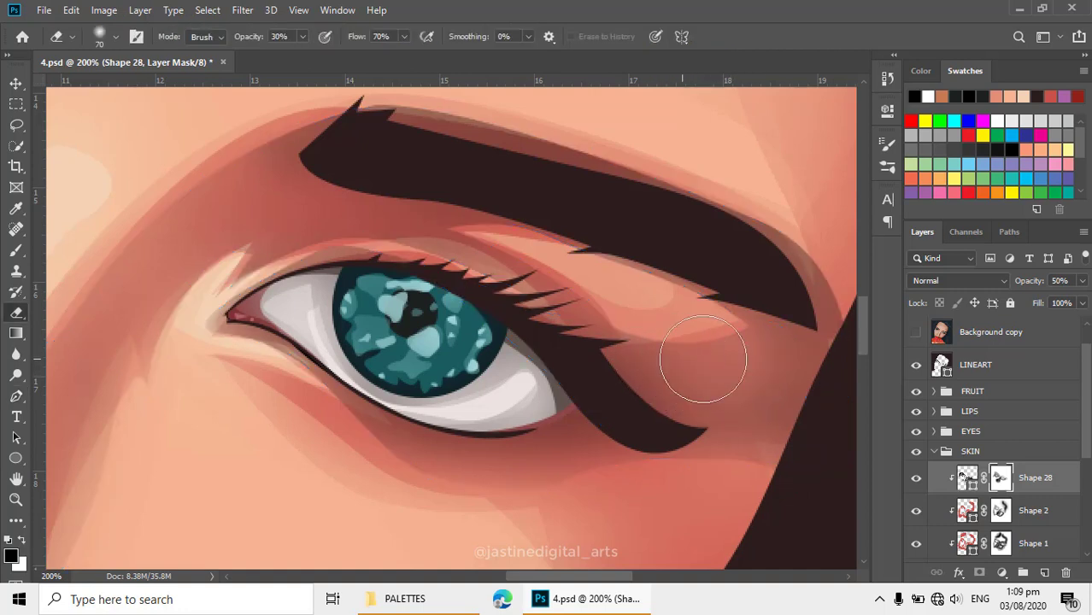
pyautogui.press('[')
pyautogui.press('[')
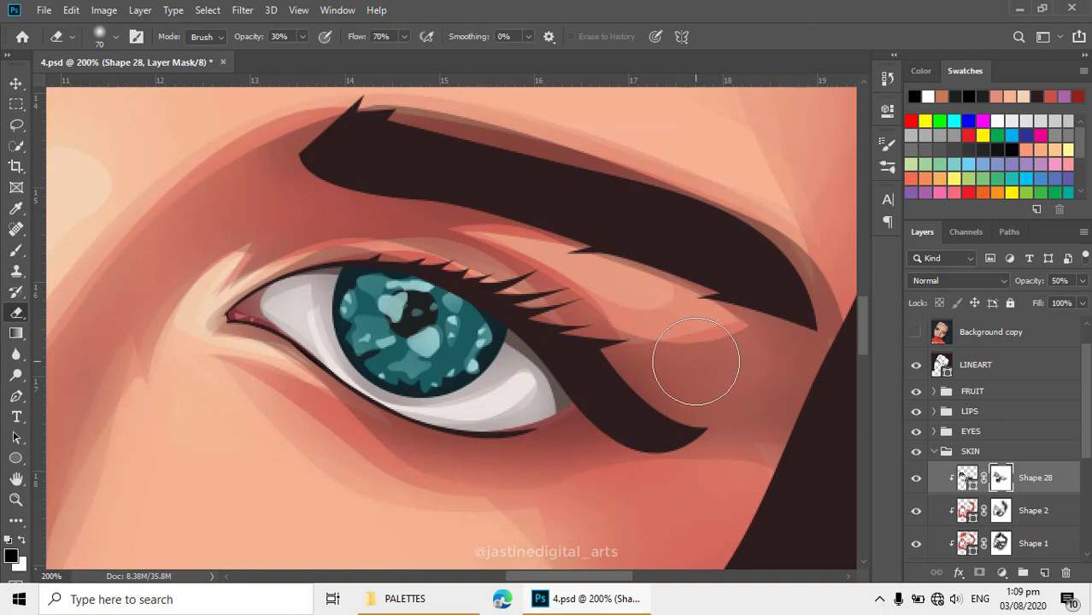
pyautogui.press('x')
pyautogui.press('[')
pyautogui.press('[')
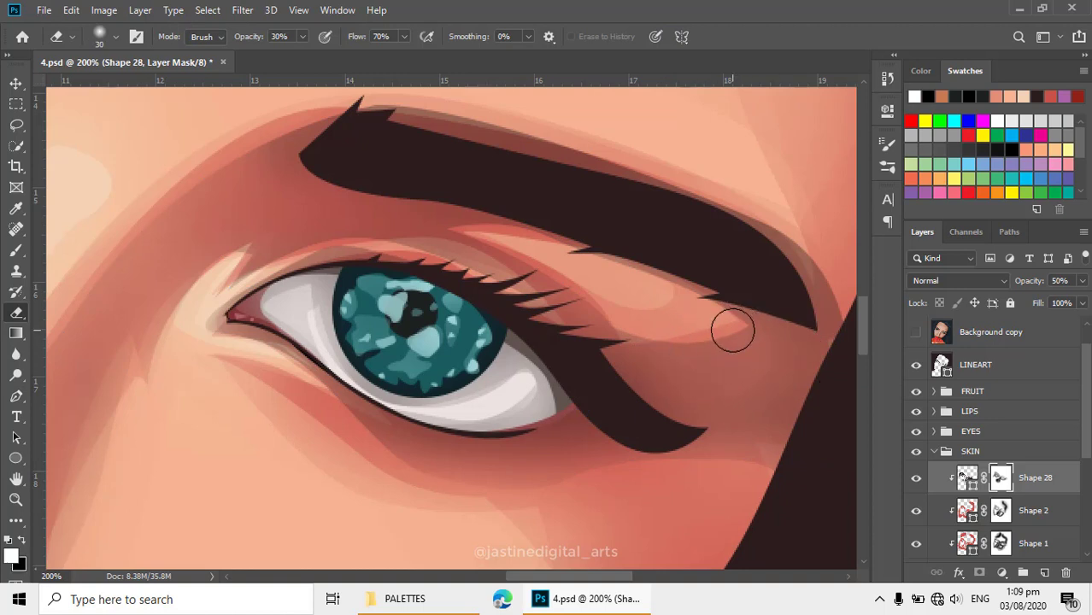
pyautogui.keyDown('alt'); pyautogui.click(652, 340); pyautogui.keyUp('alt')
pyautogui.keyDown('alt'); pyautogui.click(653, 340); pyautogui.keyUp('alt')
pyautogui.keyDown('alt'); pyautogui.click(649, 329); pyautogui.keyUp('alt')
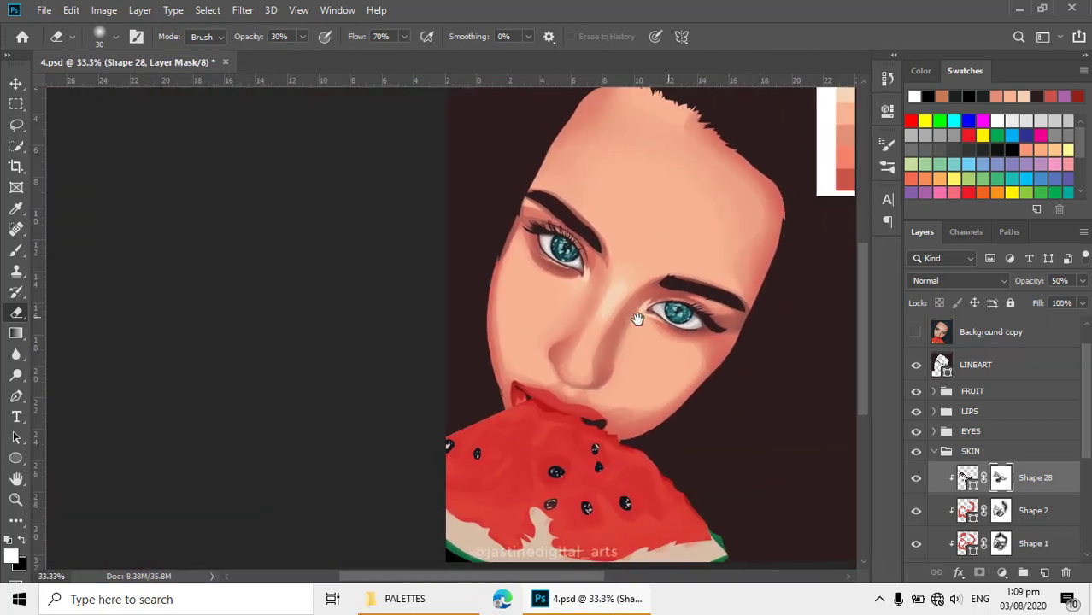
pyautogui.scroll(-1, 678, 376)
pyautogui.scroll(-1, 658, 334)
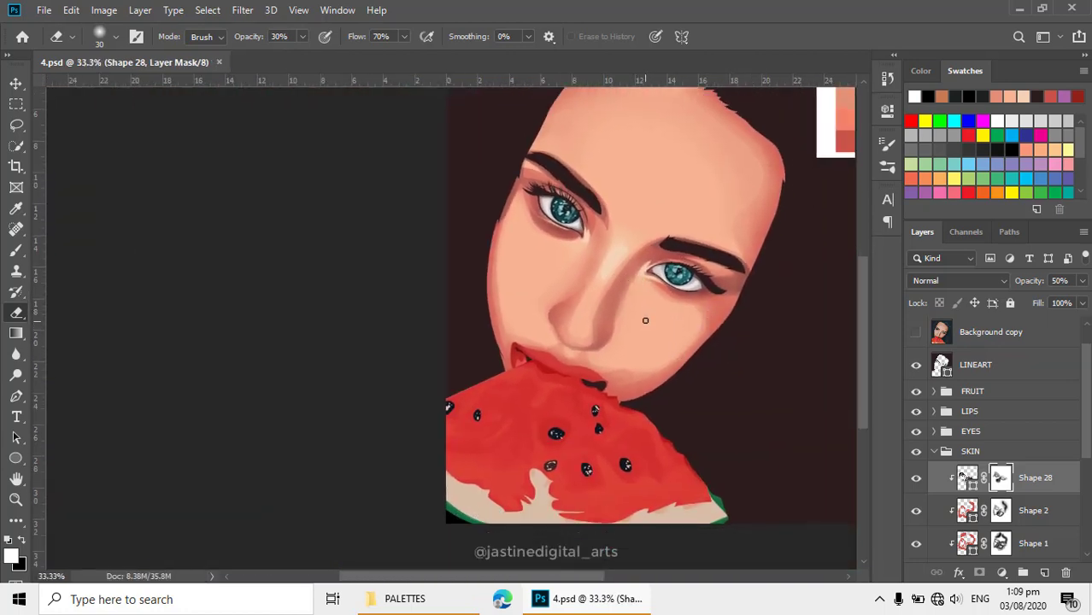
pyautogui.scroll(-1, 645, 320)
# - Show the Background copy reference and set Path Operations to Combine Shapes
pyautogui.press('p')
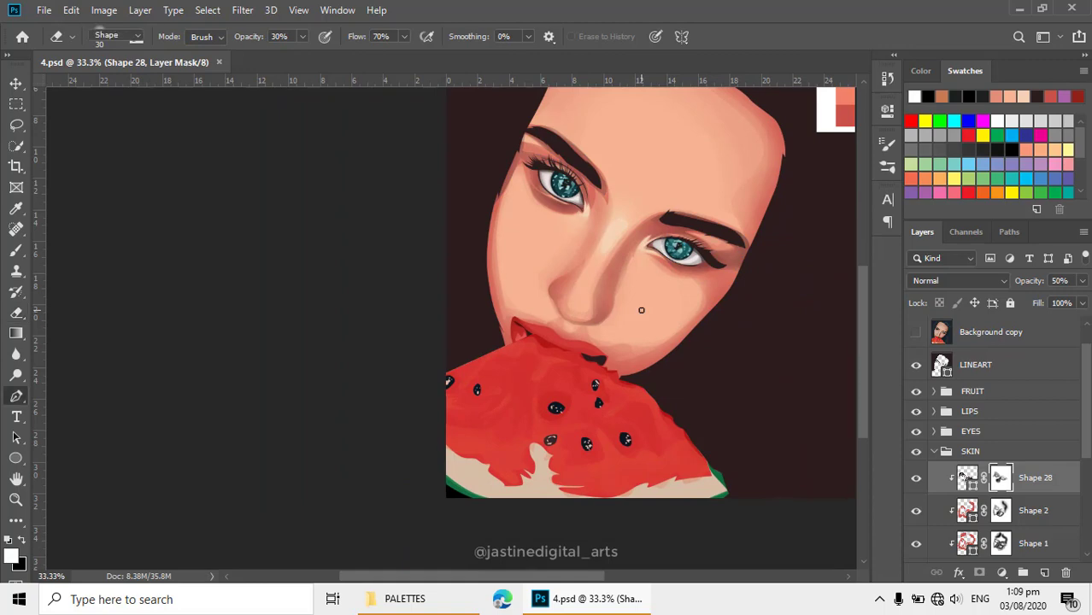
pyautogui.keyDown('ctrl'); pyautogui.click(564, 316); pyautogui.keyUp('ctrl')
pyautogui.keyDown('ctrl'); pyautogui.click(458, 174); pyautogui.keyUp('ctrl')
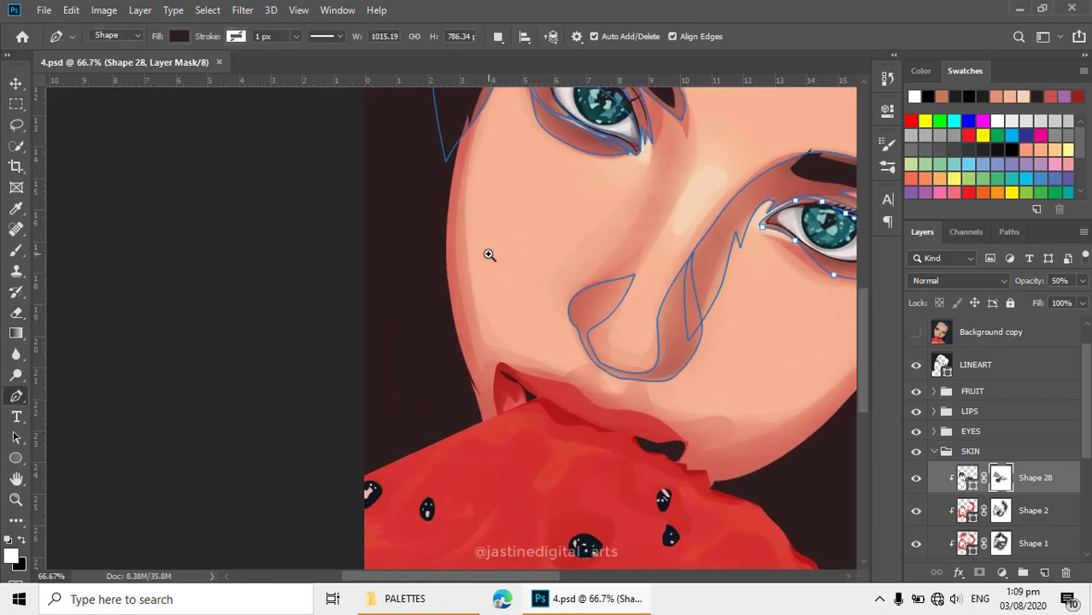
pyautogui.click(916, 333)
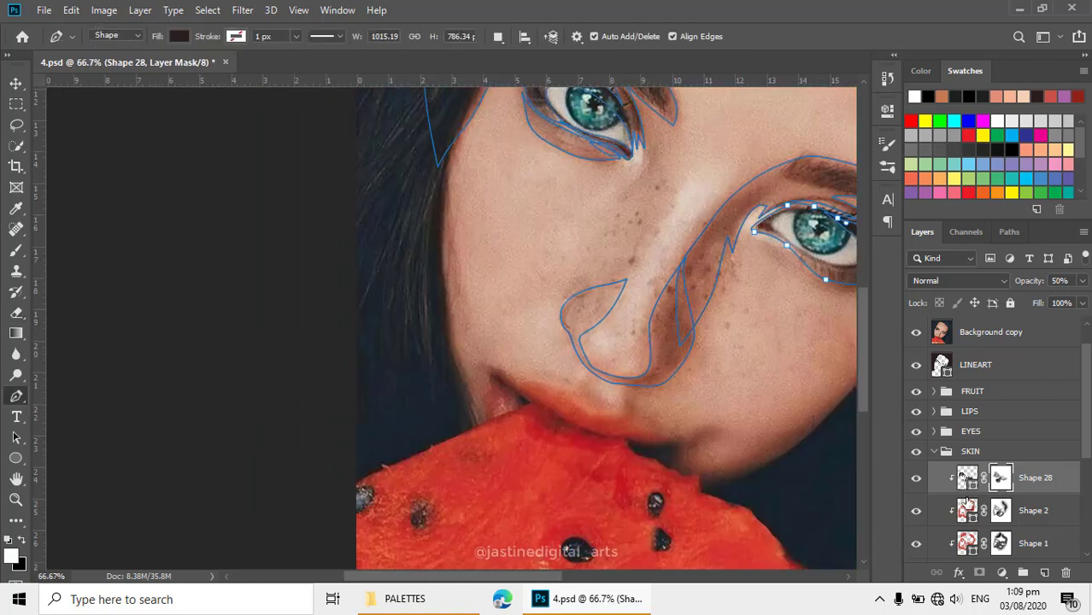
pyautogui.scroll(1, 532, 361)
pyautogui.click(500, 41)
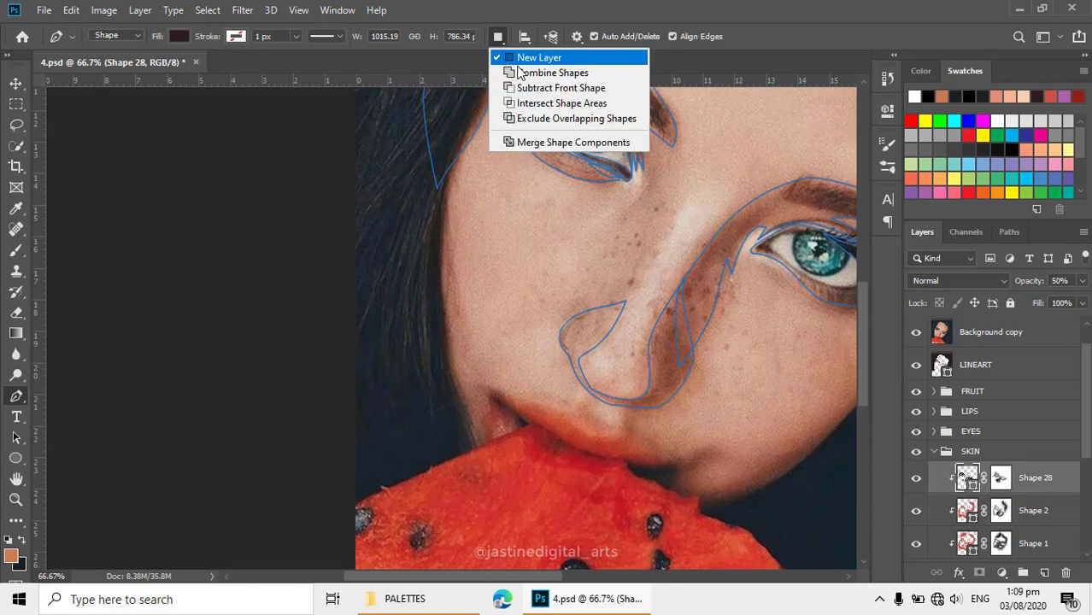
pyautogui.click(542, 73)
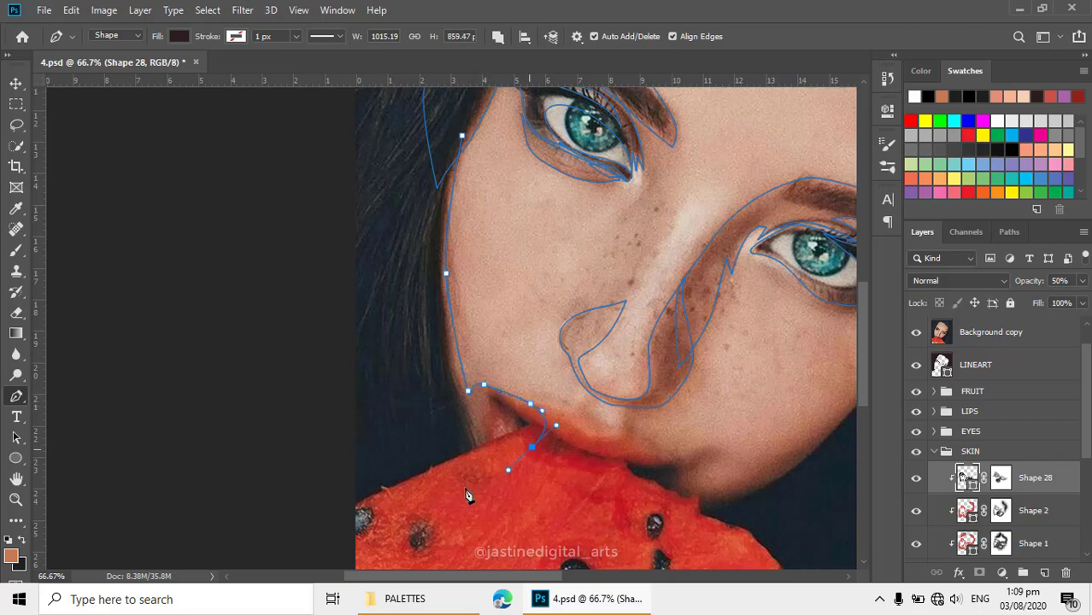
# - Draw a closed shadow path along the left cheek edge down to the lip, then hide the reference
pyautogui.moveTo(422, 320); pyautogui.dragTo(426, 246)
pyautogui.click(461, 137)
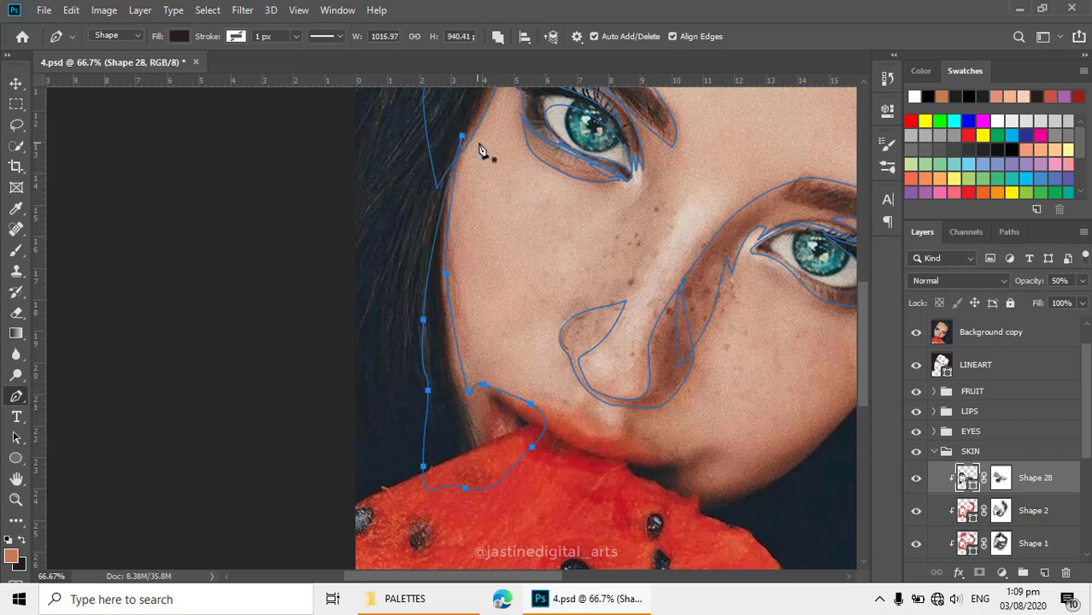
pyautogui.keyDown('ctrl'); pyautogui.click(461, 139); pyautogui.keyUp('ctrl')
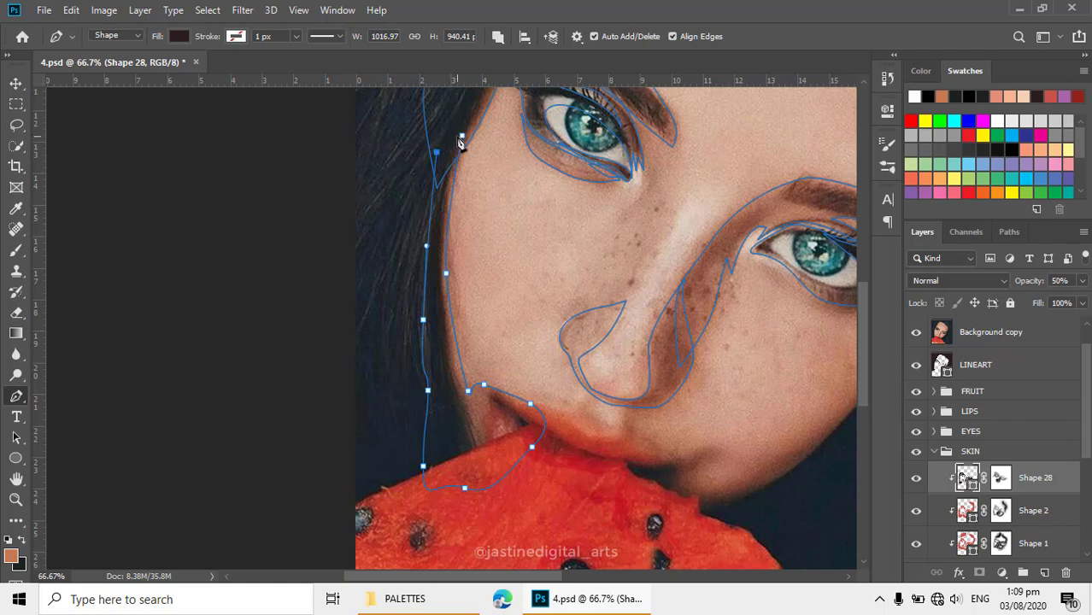
pyautogui.click(917, 332)
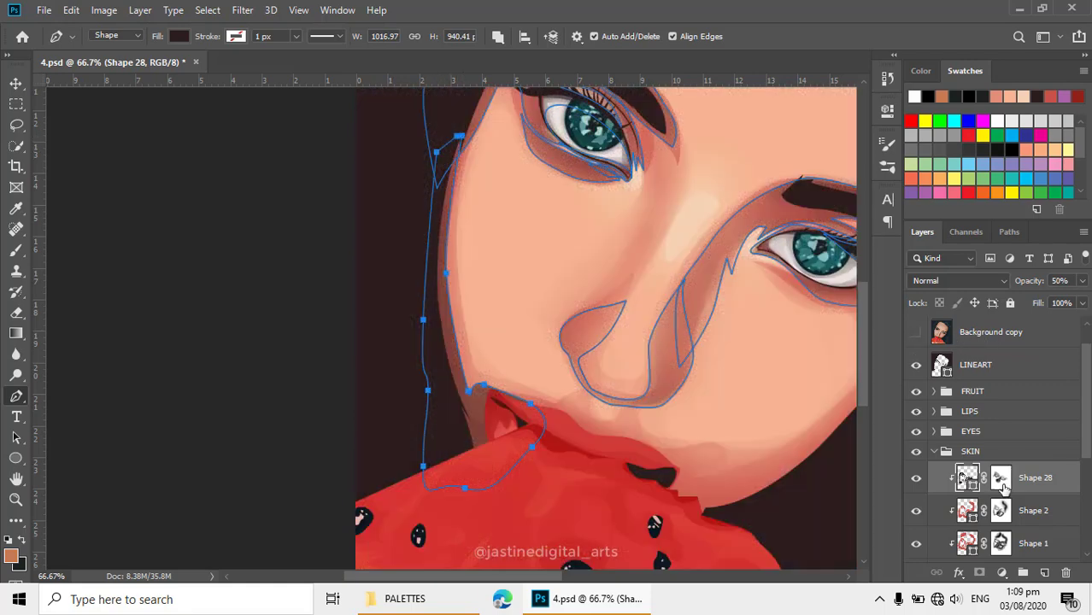
pyautogui.click(1001, 478)
# - Hide the path outlines and soften the new cheek shadow near the lip corner with a 30% eraser
pyautogui.press('e')
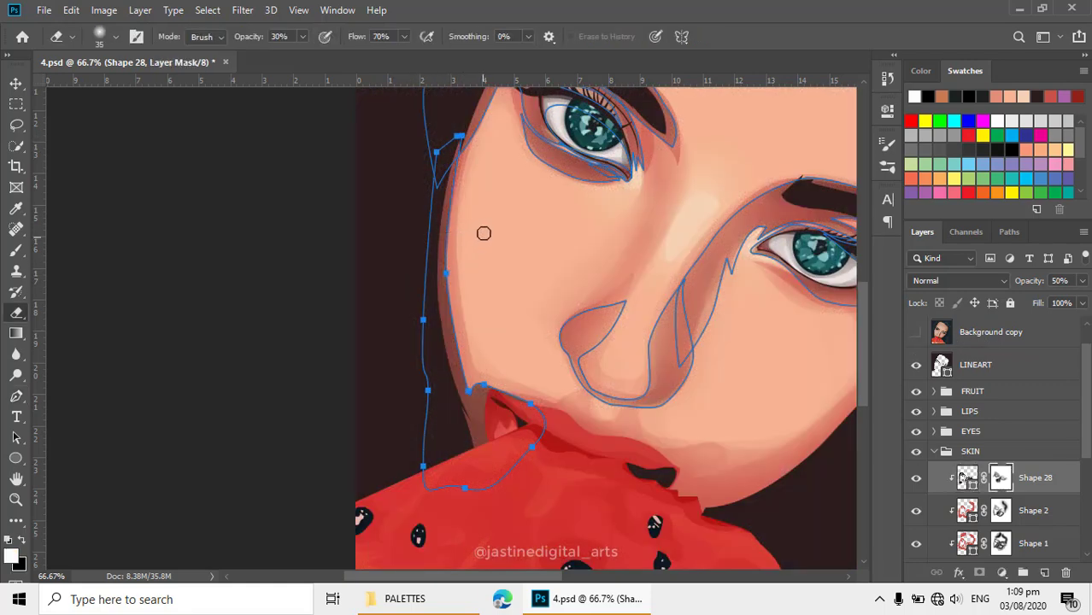
pyautogui.hotkey('ctrl', 'h')
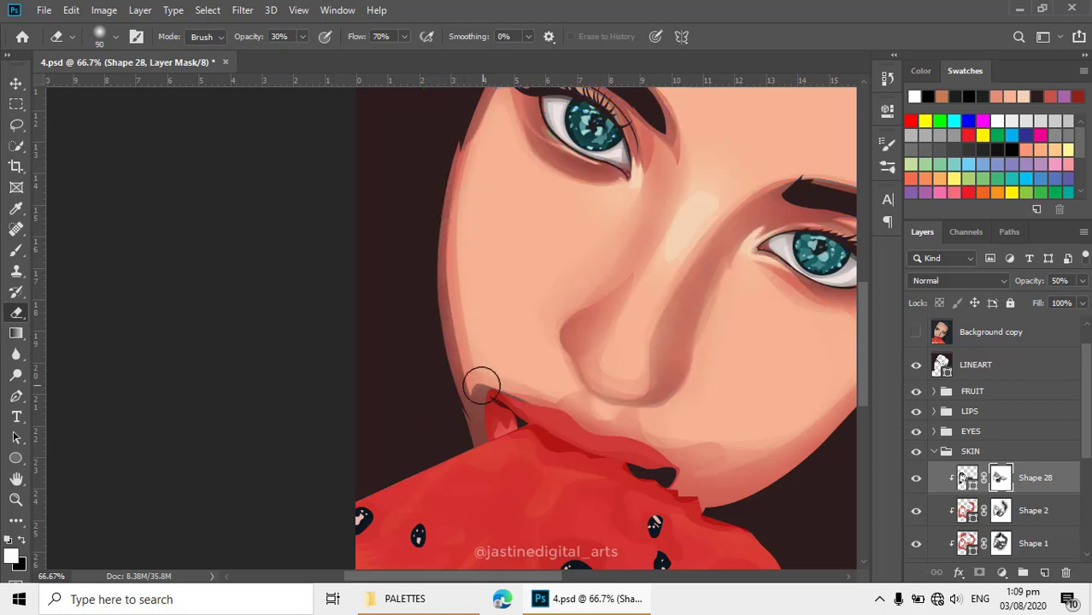
pyautogui.moveTo(495, 367)
pyautogui.mouseDown()
pyautogui.moveTo(495, 435)
pyautogui.moveTo(520, 391)
pyautogui.mouseUp()
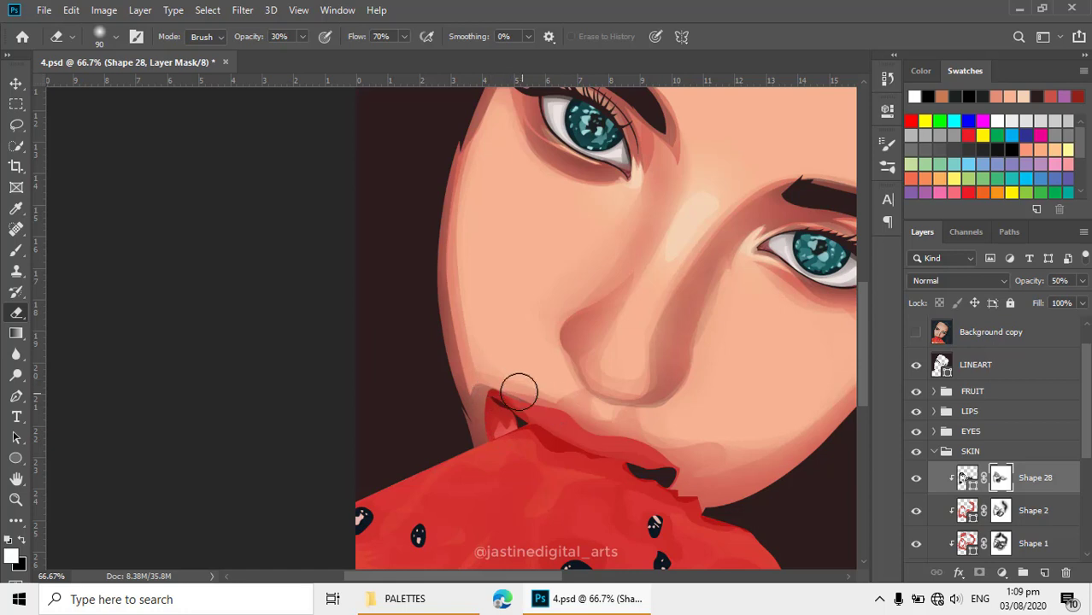
pyautogui.scroll(-1, 526, 326)
pyautogui.scroll(-2, 526, 326)
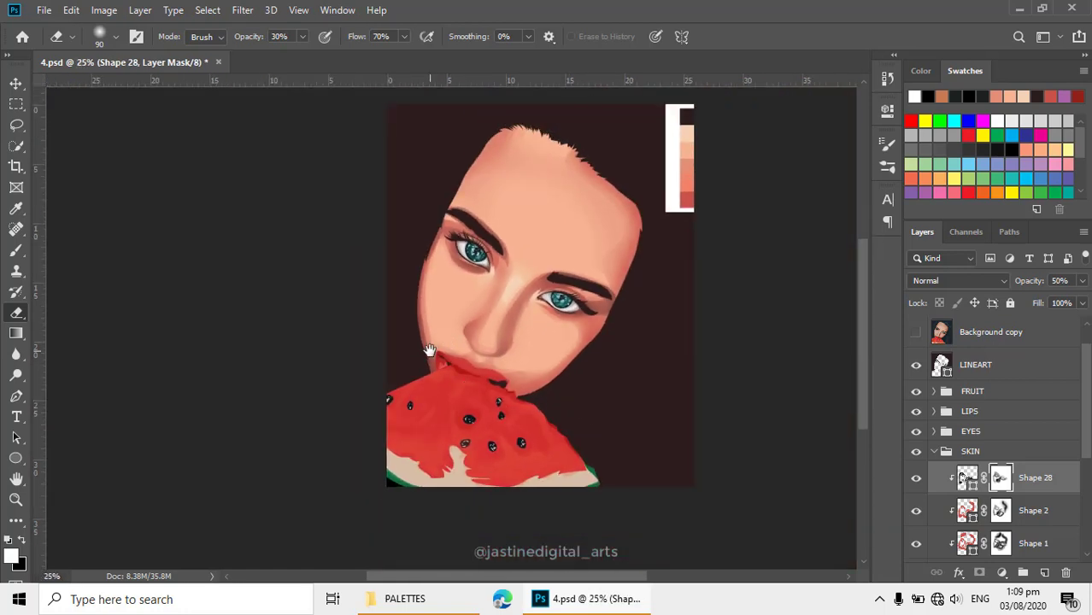
pyautogui.scroll(1, 435, 372)
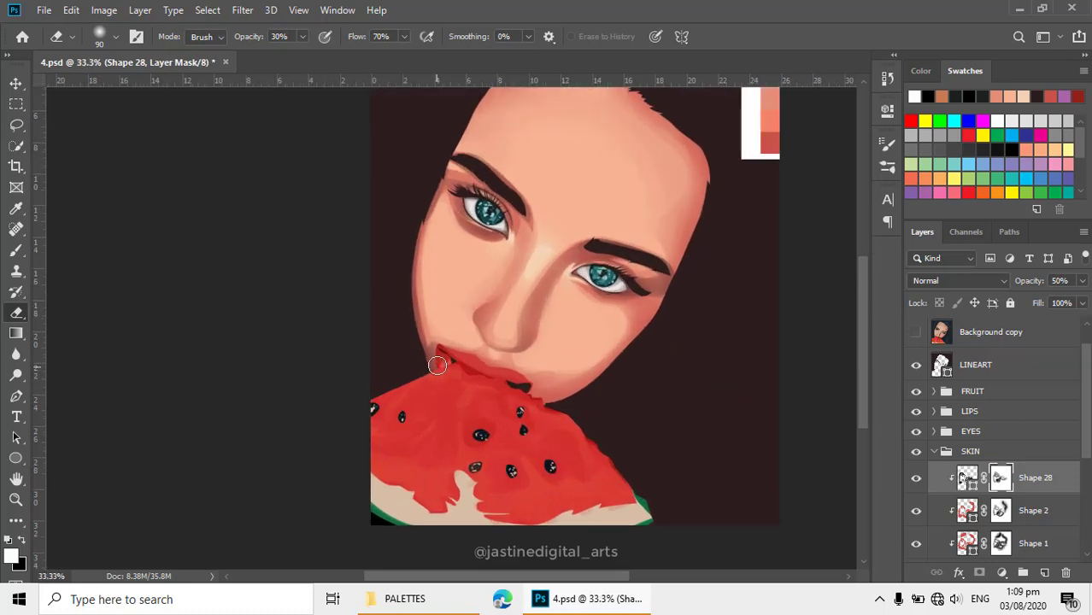
pyautogui.scroll(3, 435, 355)
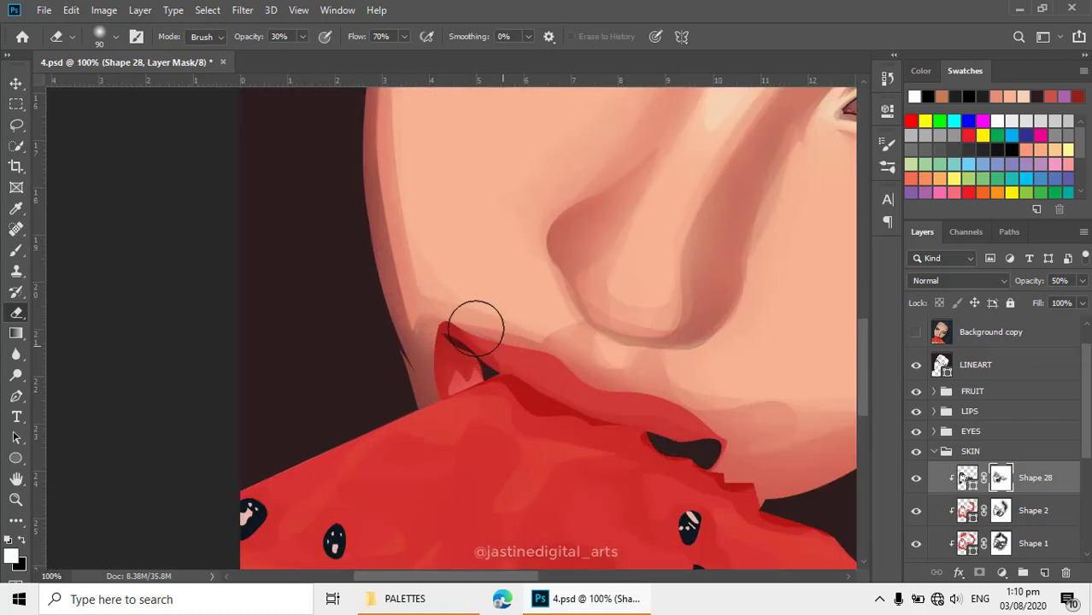
# - Erase more shadow at the left mouth corner to uncover the red lip, then make black the foreground
pyautogui.moveTo(524, 349); pyautogui.dragTo(456, 355)
pyautogui.scroll(-2, 472, 413)
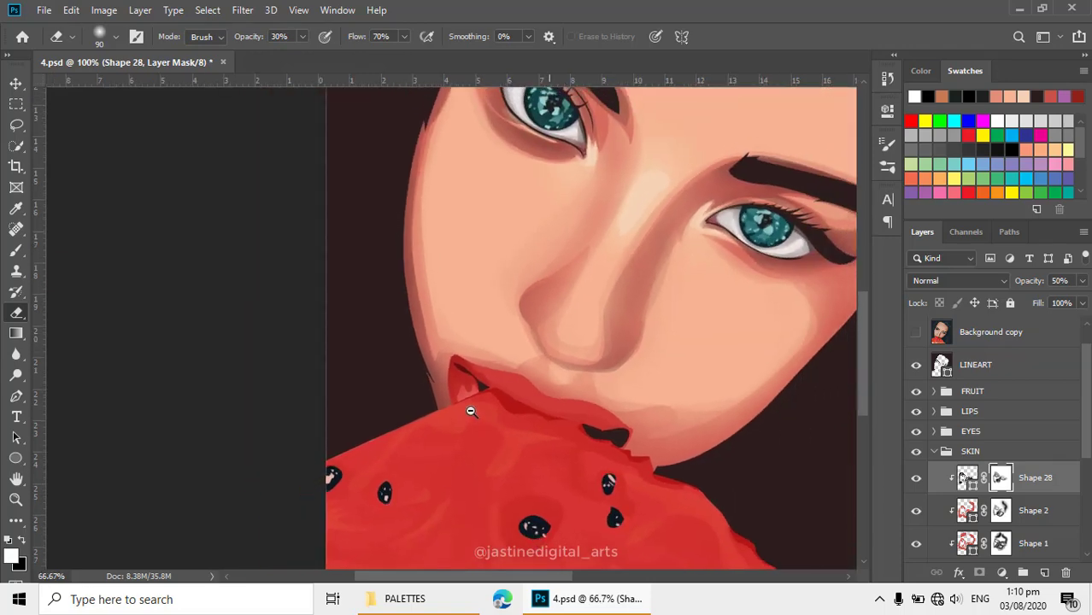
pyautogui.scroll(-1, 479, 393)
pyautogui.scroll(-1, 487, 376)
pyautogui.scroll(1, 487, 374)
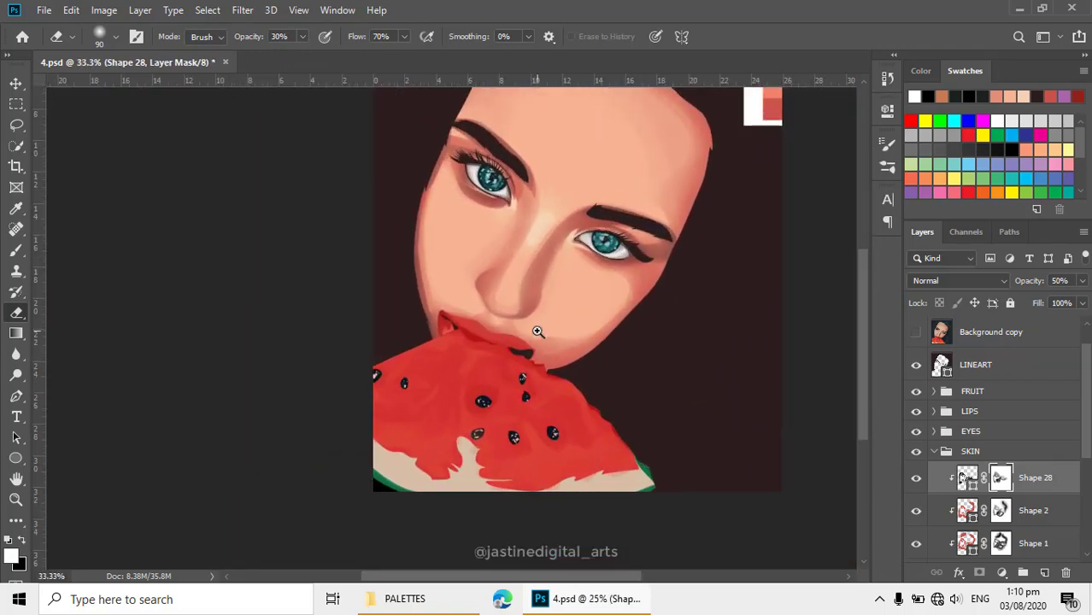
pyautogui.moveTo(536, 329); pyautogui.dragTo(531, 354)
pyautogui.press('p')
pyautogui.scroll(1, 418, 323)
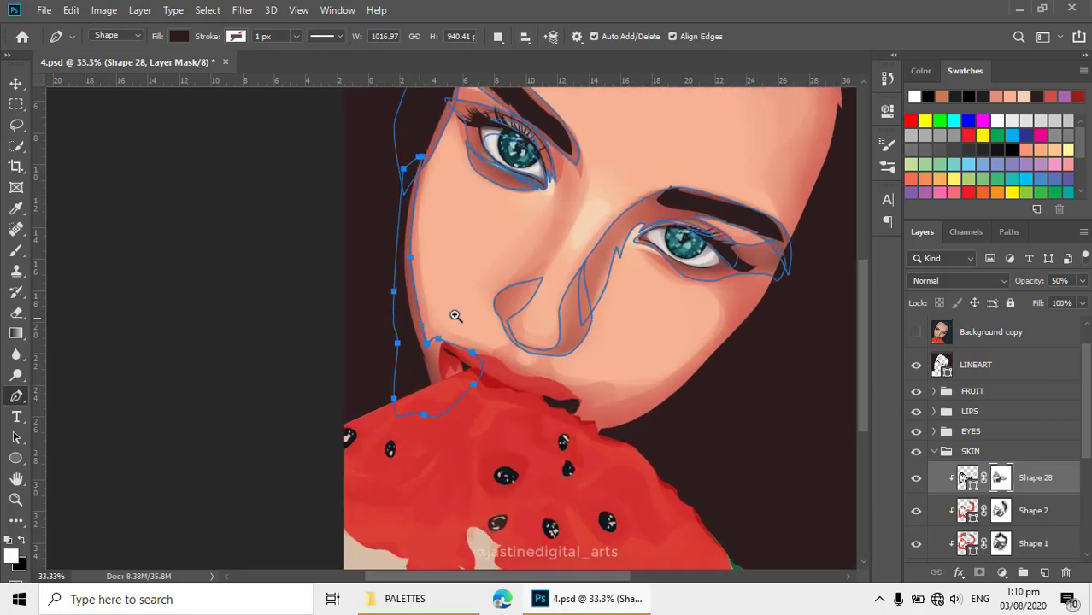
pyautogui.moveTo(463, 317); pyautogui.dragTo(471, 333)
pyautogui.press('e')
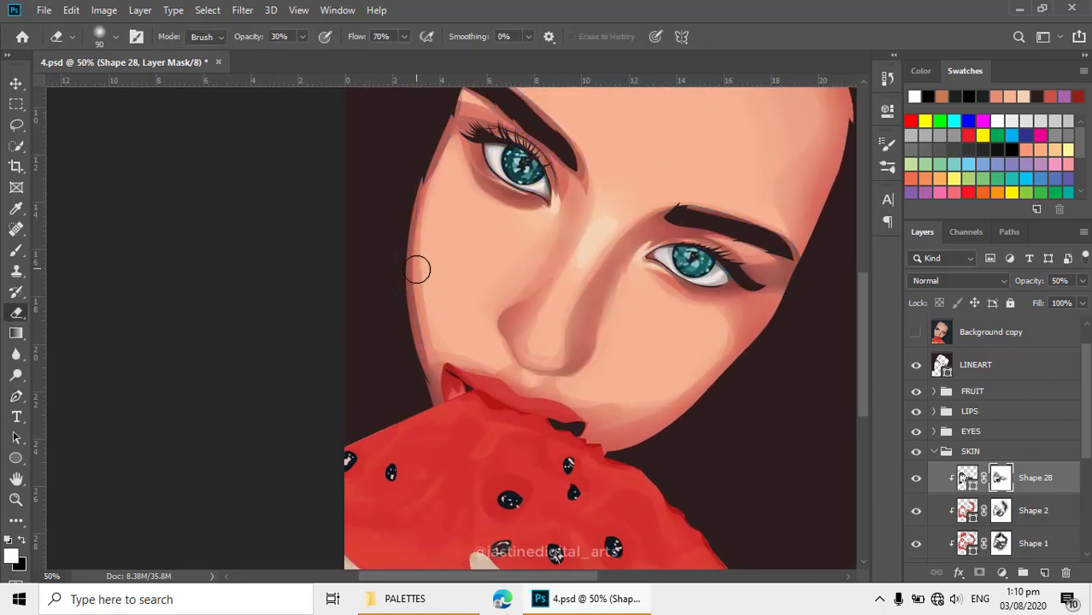
pyautogui.press('x')
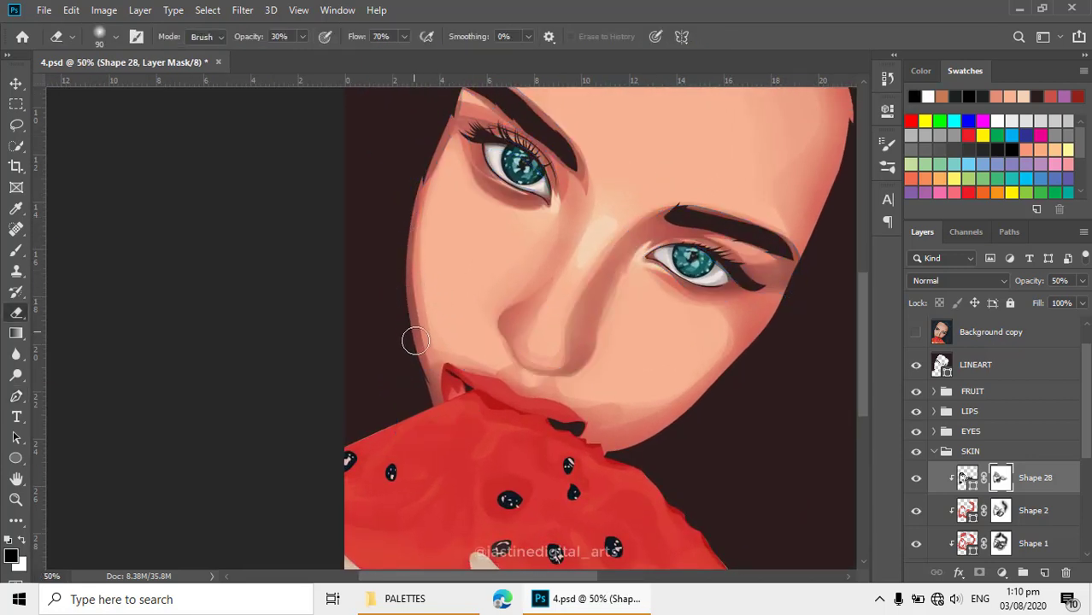
pyautogui.scroll(-1, 519, 399)
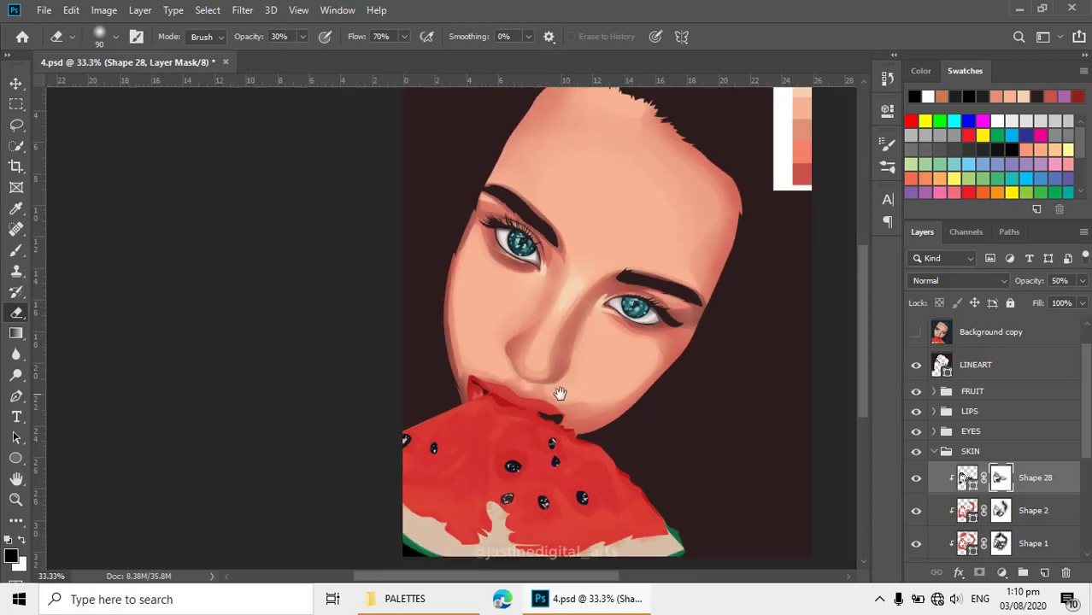
# - Draw a closed Combine Shapes path from the chin along the jaw to the right eye's outer corner
pyautogui.press('p')
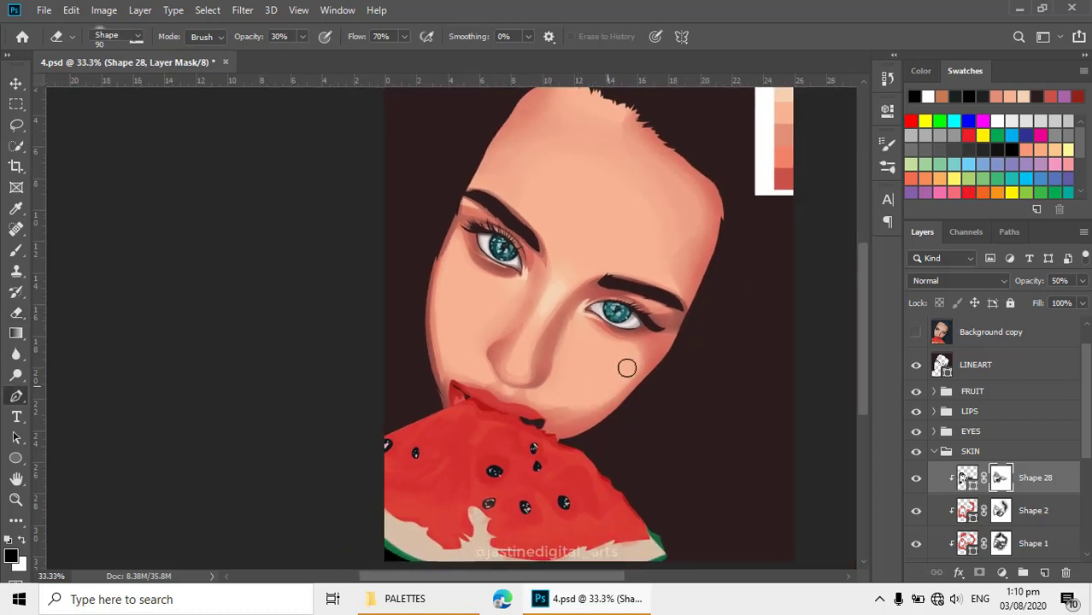
pyautogui.click(498, 36)
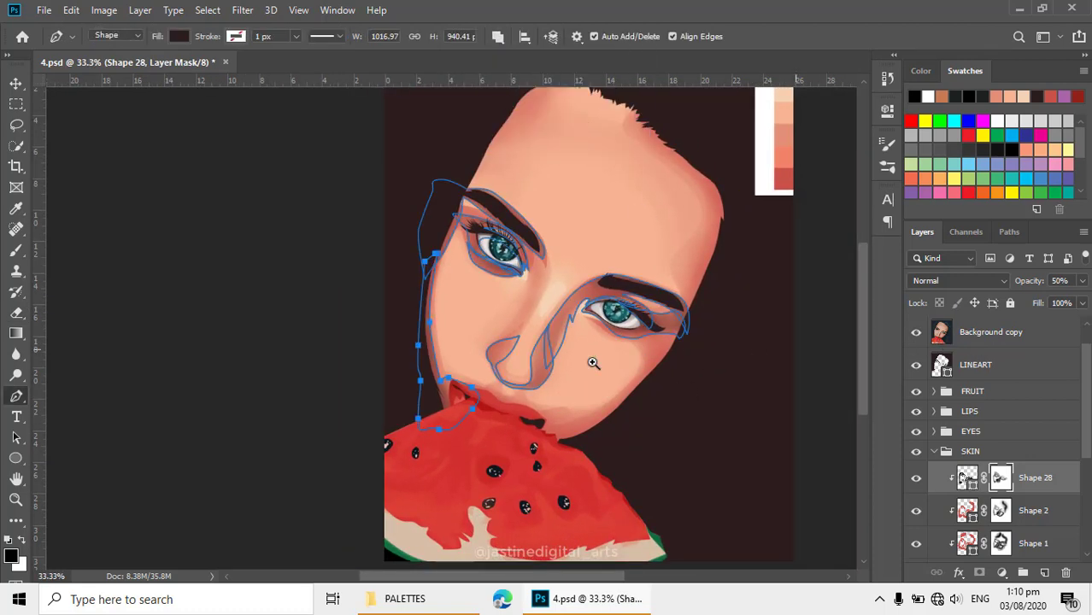
pyautogui.scroll(1, 594, 363)
pyautogui.scroll(1, 683, 371)
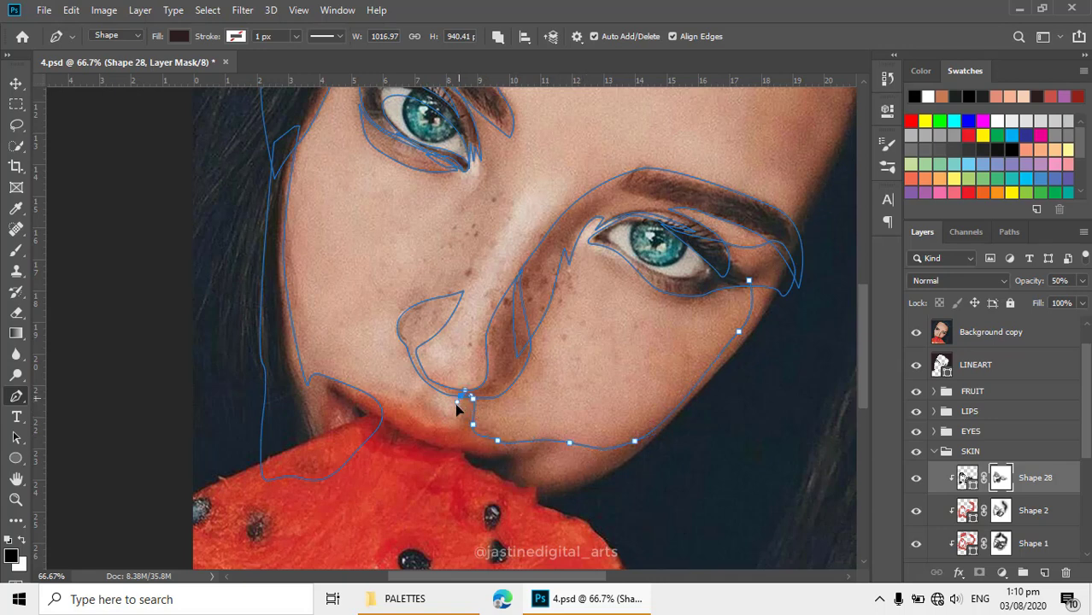
pyautogui.click(604, 512)
pyautogui.click(688, 478)
pyautogui.click(749, 406)
pyautogui.click(775, 348)
pyautogui.click(791, 301)
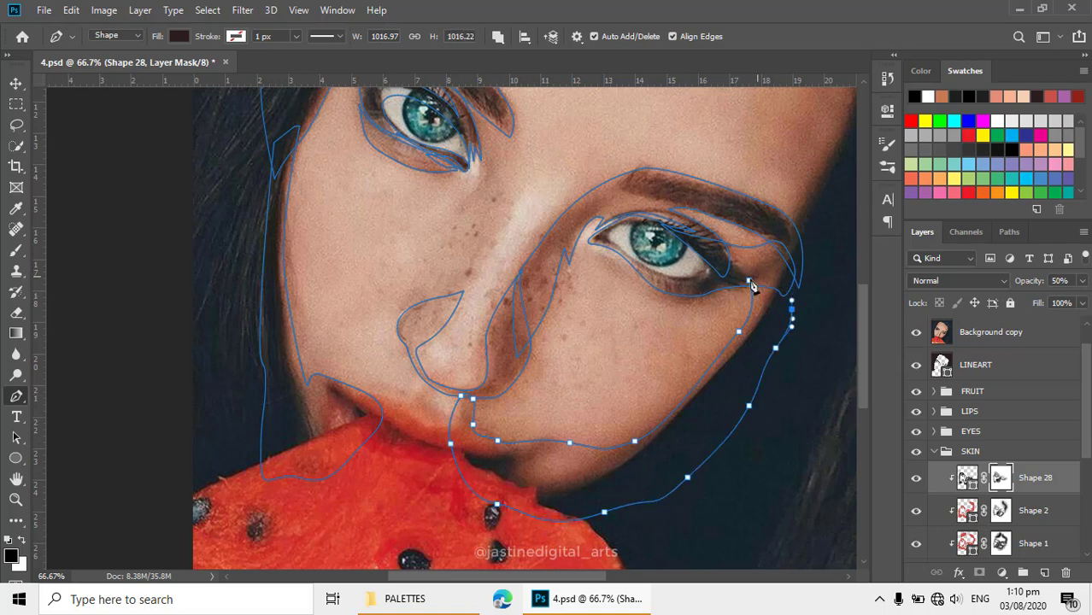
pyautogui.moveTo(749, 282); pyautogui.dragTo(702, 294)
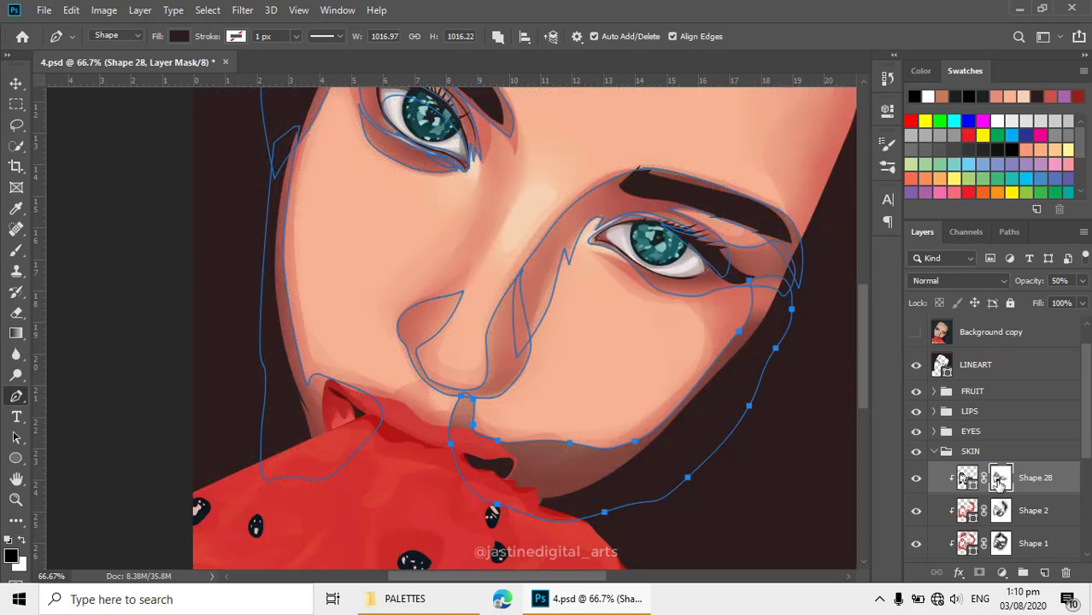
# - Hide the path outlines and erase the dark band below the nose with a size-35 eraser
pyautogui.press('e')
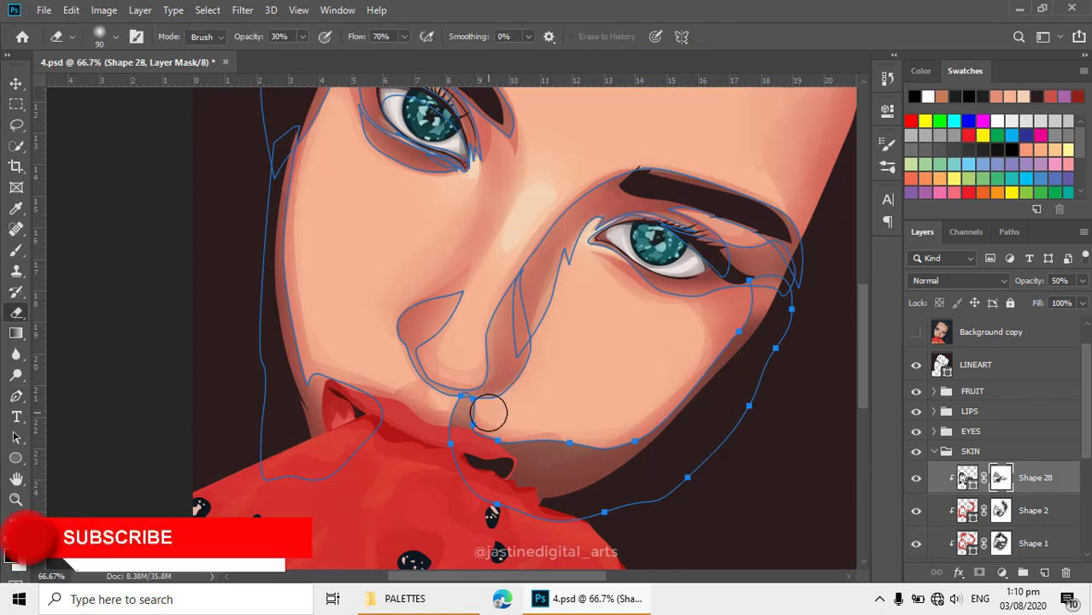
pyautogui.press(']')
pyautogui.press(']')
pyautogui.hotkey('ctrl', 'h')
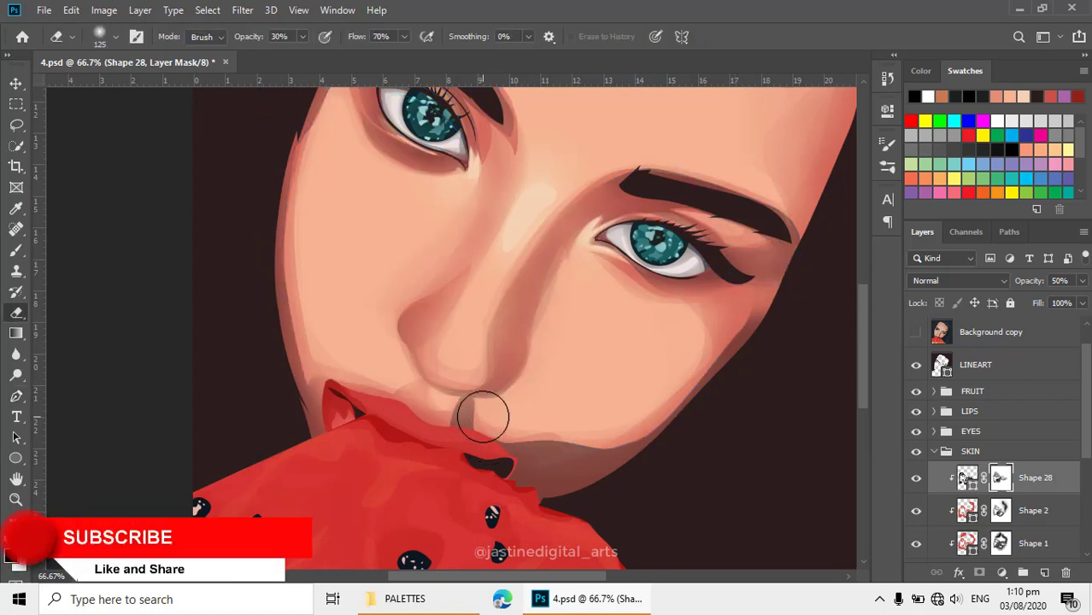
pyautogui.press('[')
pyautogui.press('[')
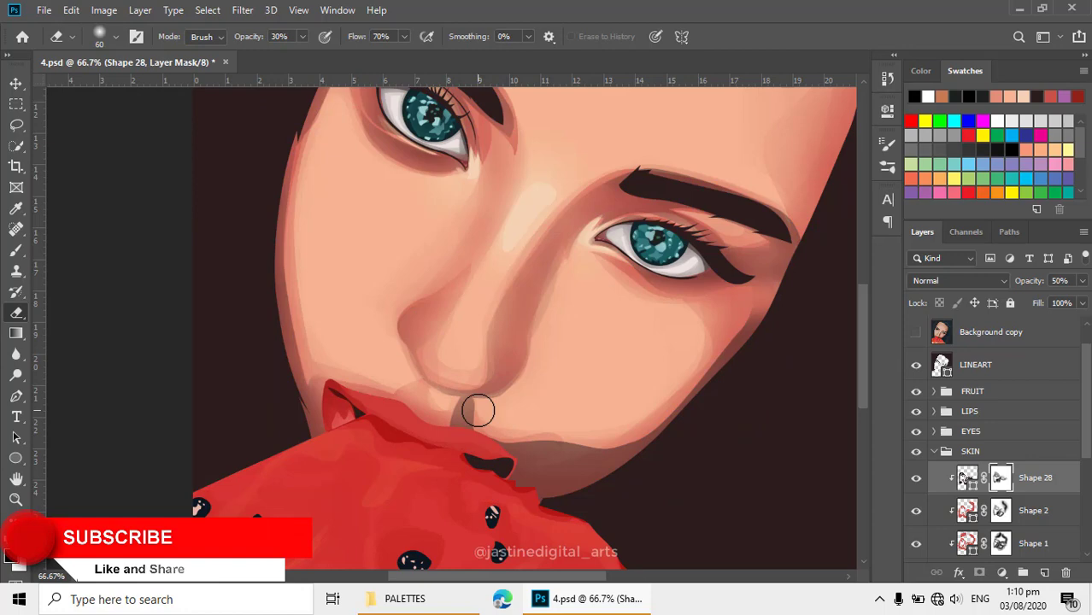
pyautogui.keyDown('ctrl'); pyautogui.click(478, 413); pyautogui.keyUp('ctrl')
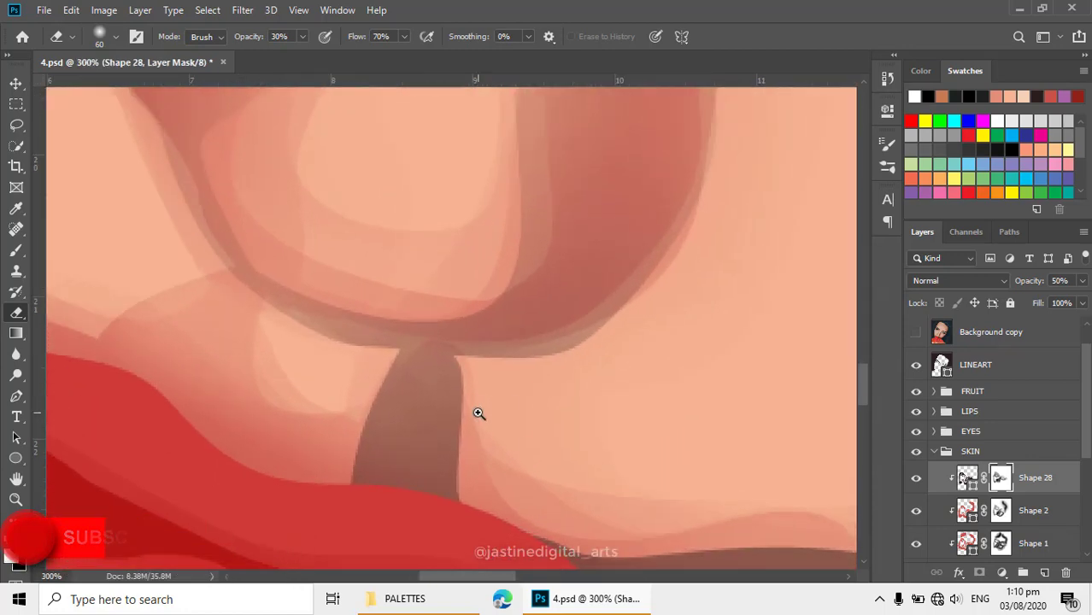
pyautogui.press('[')
pyautogui.press('[')
pyautogui.press('[')
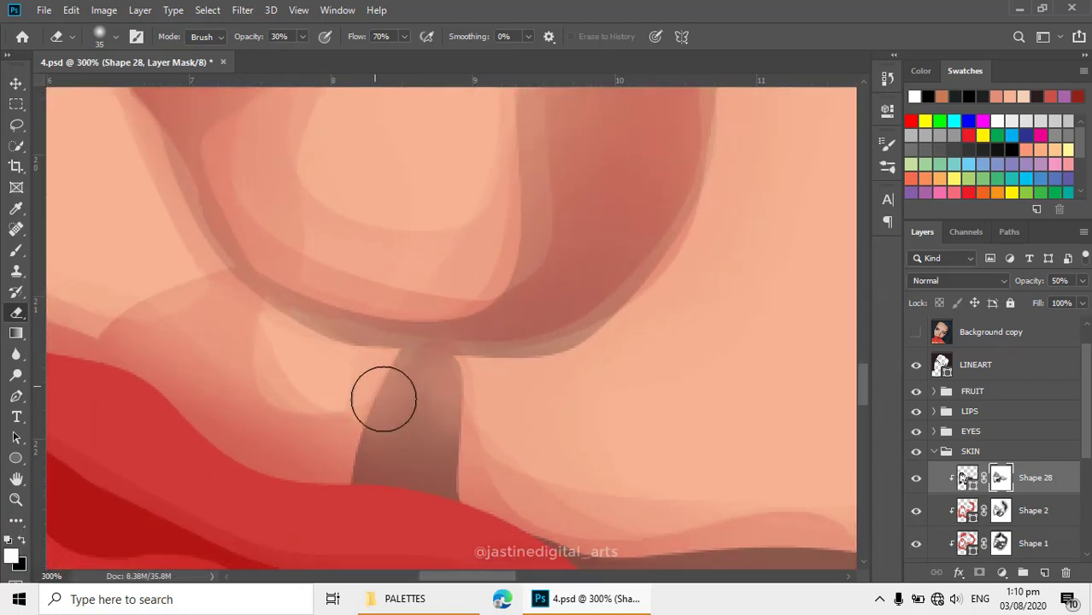
pyautogui.moveTo(384, 399)
pyautogui.mouseDown()
pyautogui.moveTo(349, 471)
pyautogui.moveTo(449, 477)
pyautogui.moveTo(483, 463)
pyautogui.moveTo(440, 511)
pyautogui.mouseUp()
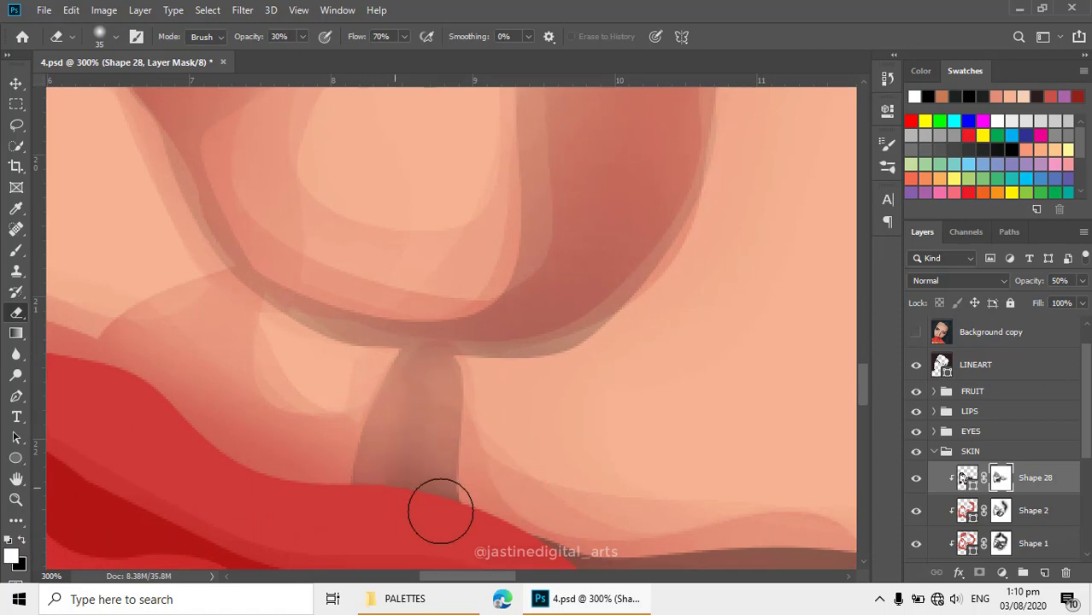
# - Check the face zoomed out, then soften the shadow below the nose further
pyautogui.keyDown('ctrl'); pyautogui.keyDown('alt'); pyautogui.click(500, 481); pyautogui.keyUp('alt'); pyautogui.keyUp('ctrl')
pyautogui.keyDown('ctrl'); pyautogui.keyDown('alt'); pyautogui.click(499, 481); pyautogui.keyUp('alt'); pyautogui.keyUp('ctrl')
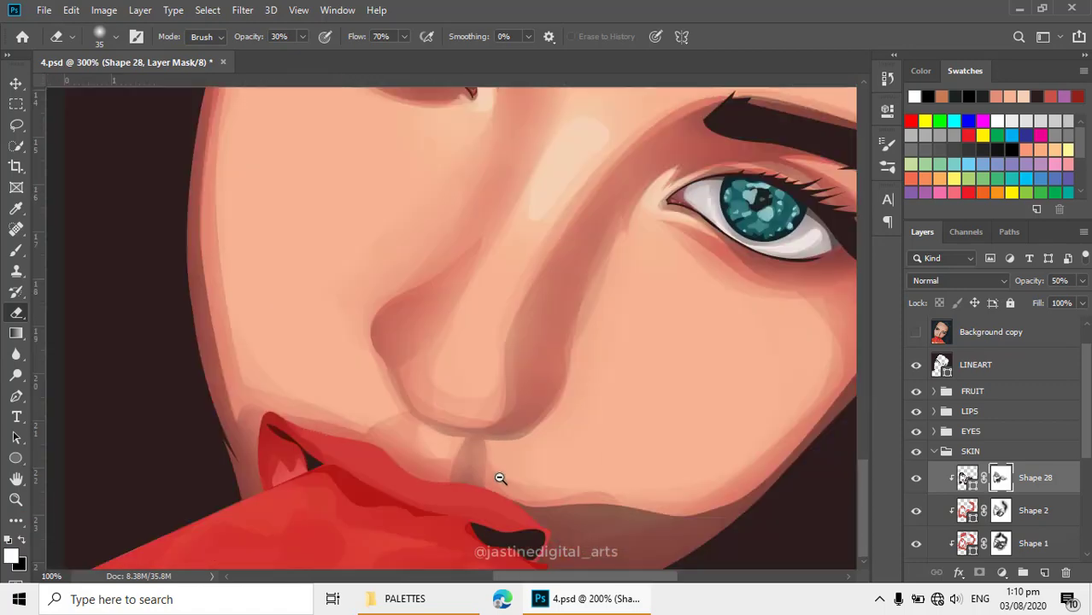
pyautogui.keyDown('ctrl'); pyautogui.keyDown('alt'); pyautogui.click(514, 464); pyautogui.keyUp('alt'); pyautogui.keyUp('ctrl')
pyautogui.keyDown('ctrl'); pyautogui.click(474, 458); pyautogui.keyUp('ctrl')
pyautogui.keyDown('ctrl'); pyautogui.click(473, 458); pyautogui.keyUp('ctrl')
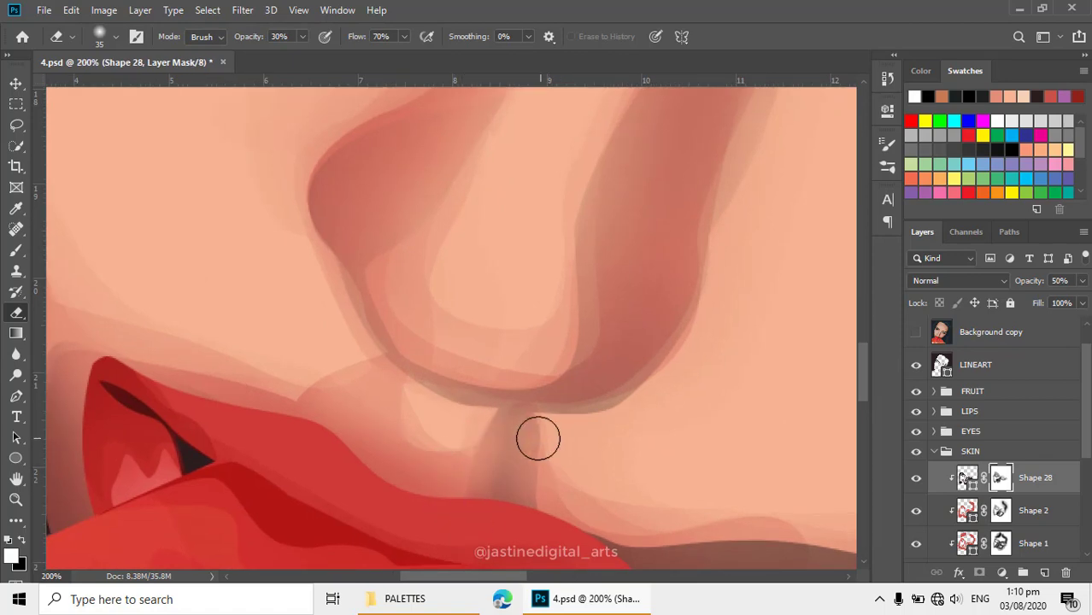
pyautogui.moveTo(538, 438)
pyautogui.mouseDown()
pyautogui.moveTo(546, 492)
pyautogui.moveTo(526, 434)
pyautogui.moveTo(484, 462)
pyautogui.mouseUp()
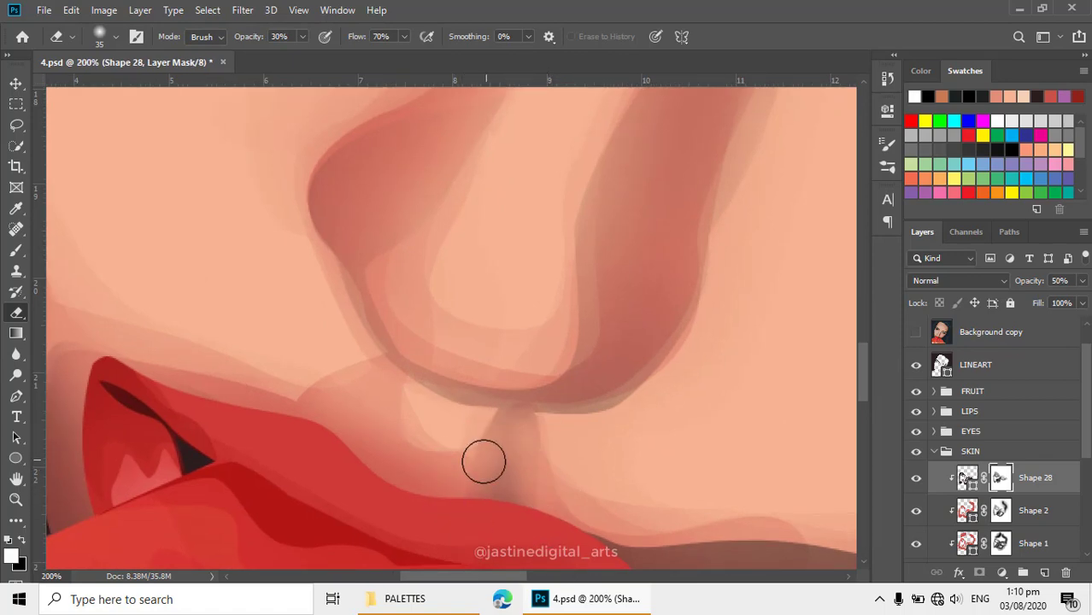
pyautogui.hotkey('ctrl', '-')
pyautogui.hotkey('ctrl', '-')
pyautogui.hotkey('ctrl', '-')
pyautogui.moveTo(572, 480)
pyautogui.mouseDown()
pyautogui.moveTo(543, 458)
pyautogui.moveTo(507, 458)
pyautogui.mouseUp()
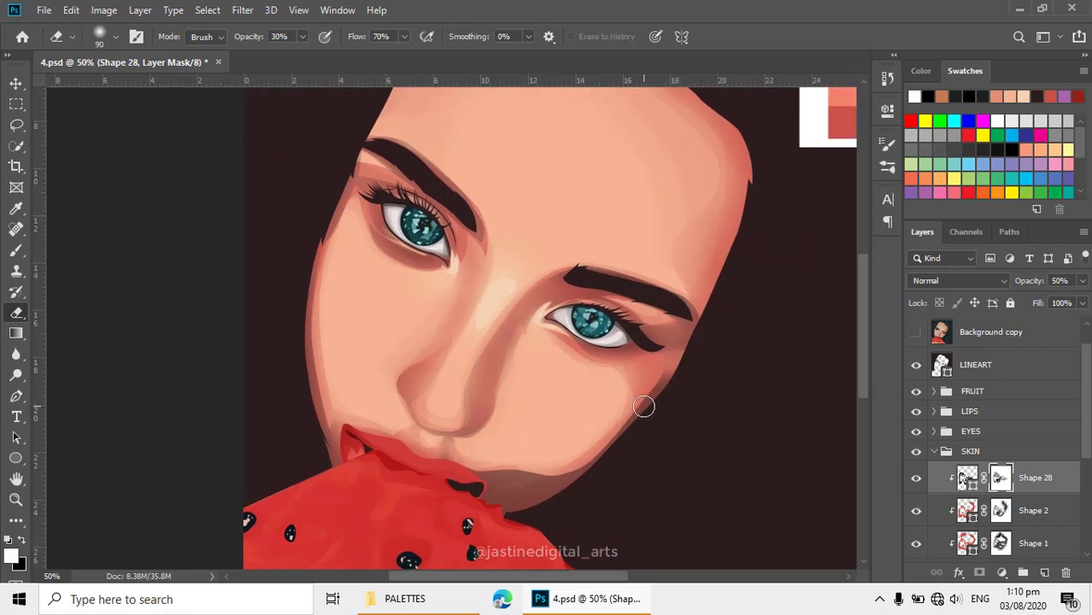
# - Lightly erase the Shape 28 mask under the lower lip and check the portrait zoomed out
pyautogui.moveTo(595, 428)
pyautogui.mouseDown()
pyautogui.moveTo(500, 476)
pyautogui.moveTo(526, 476)
pyautogui.moveTo(517, 481)
pyautogui.moveTo(588, 448)
pyautogui.moveTo(486, 463)
pyautogui.moveTo(595, 439)
pyautogui.moveTo(594, 455)
pyautogui.mouseUp()
pyautogui.keyDown('ctrl'); pyautogui.keyDown('alt'); pyautogui.click(510, 436); pyautogui.keyUp('alt'); pyautogui.keyUp('ctrl')
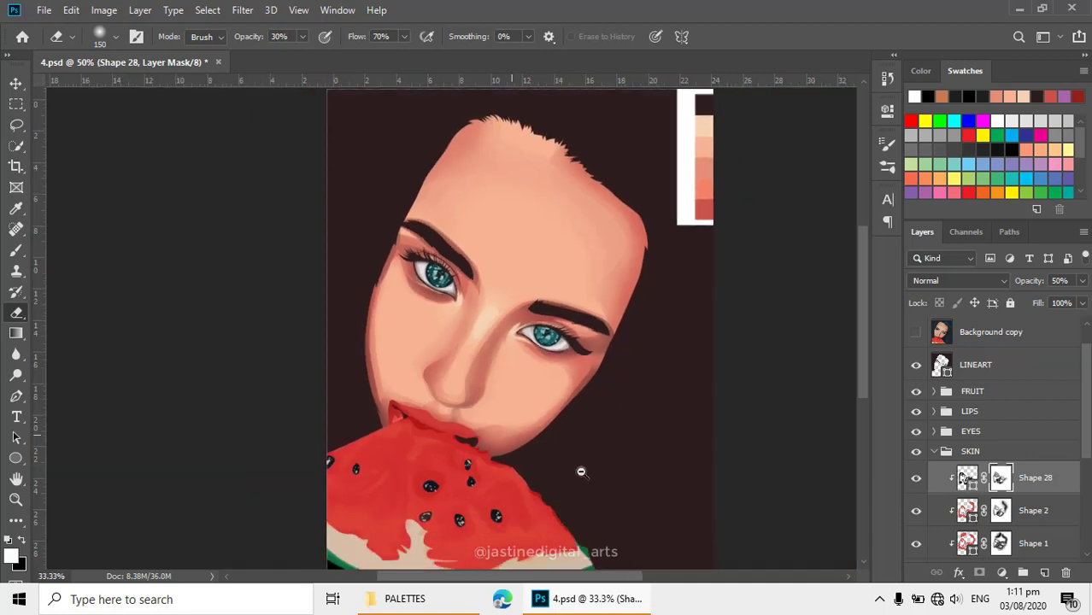
pyautogui.keyDown('ctrl'); pyautogui.keyDown('alt'); pyautogui.click(617, 497); pyautogui.keyUp('alt'); pyautogui.keyUp('ctrl')
pyautogui.keyDown('ctrl'); pyautogui.click(426, 353); pyautogui.keyUp('ctrl')
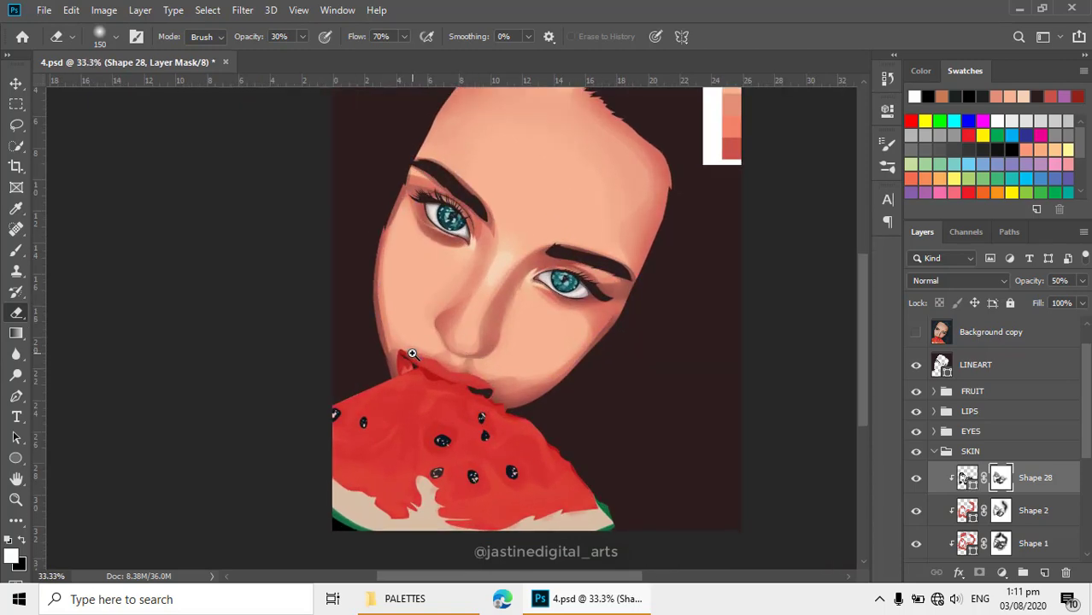
# - Set Path Operations to Combine Shapes and zoom to 300% on the anchor by the lips
pyautogui.press('p')
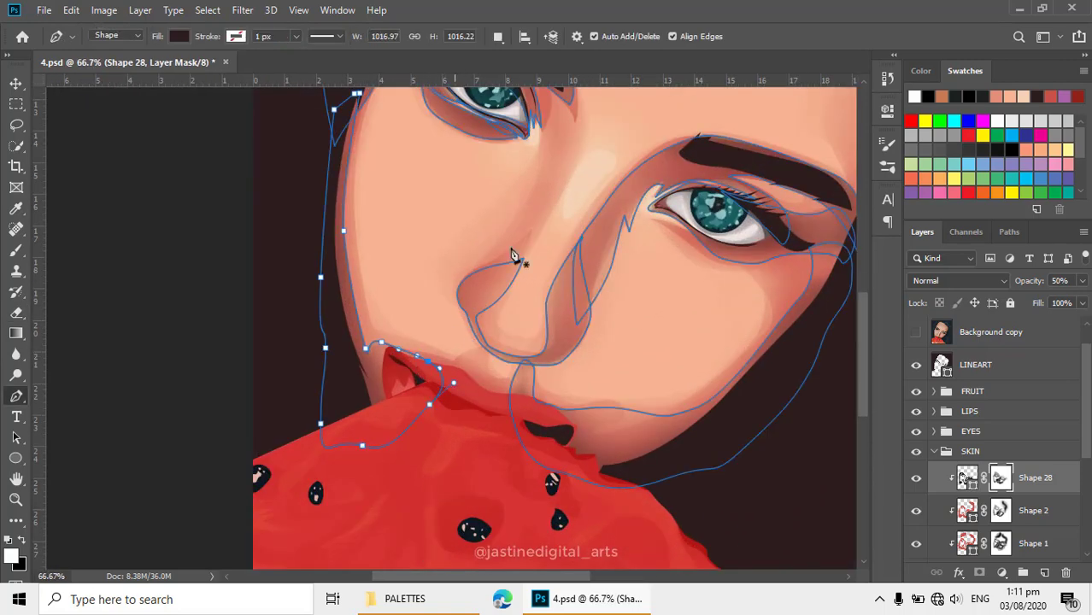
pyautogui.click(498, 37)
pyautogui.click(537, 68)
pyautogui.keyDown('ctrl'); pyautogui.click(470, 368); pyautogui.keyUp('ctrl')
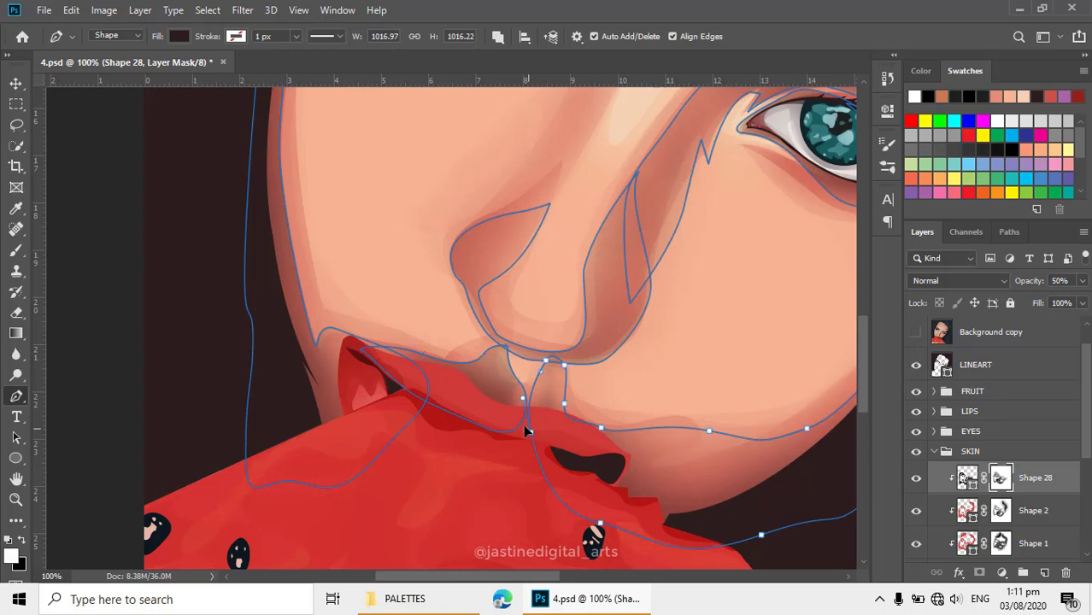
pyautogui.scroll(1, 519, 400)
pyautogui.scroll(1, 519, 400)
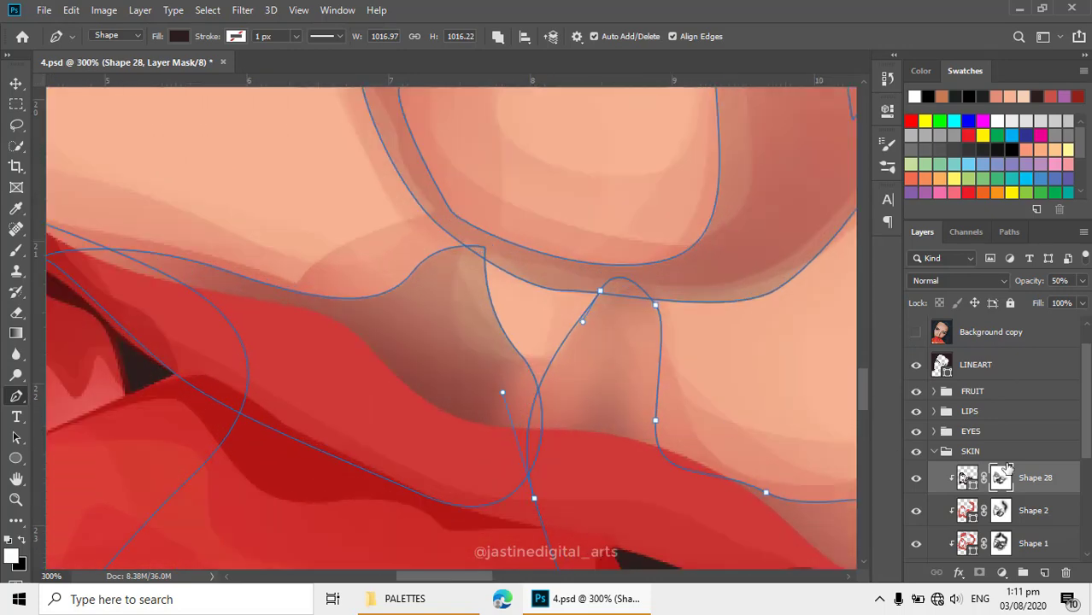
# - Soften the shadow edge beside the nose above the upper lip with a smaller eraser
pyautogui.press('e')
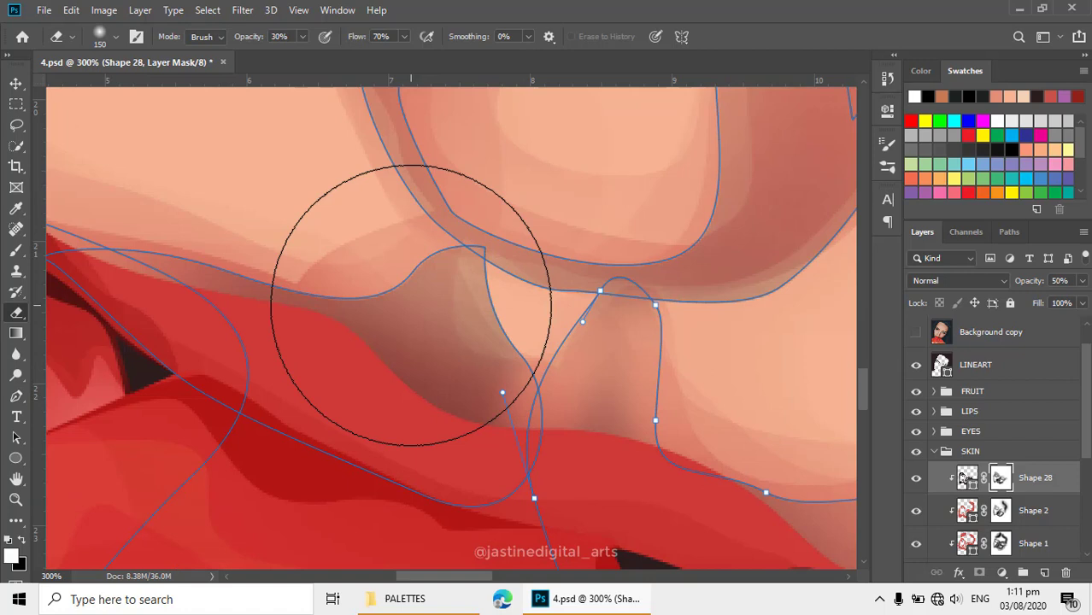
pyautogui.press('[')
pyautogui.press('[')
pyautogui.press('[')
pyautogui.press('[')
pyautogui.press('[')
pyautogui.press('[')
pyautogui.press('[')
pyautogui.press('[')
pyautogui.press('[')
pyautogui.hotkey('ctrl', 'h')
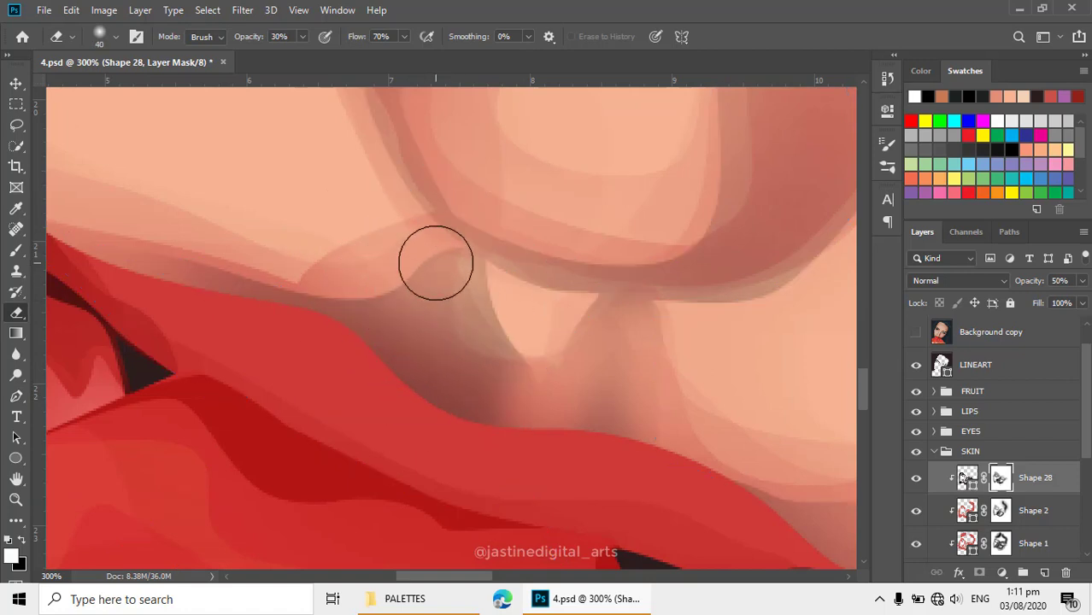
pyautogui.moveTo(436, 262)
pyautogui.mouseDown()
pyautogui.moveTo(390, 269)
pyautogui.moveTo(480, 295)
pyautogui.moveTo(518, 389)
pyautogui.moveTo(475, 410)
pyautogui.mouseUp()
pyautogui.press(']')
pyautogui.press(']')
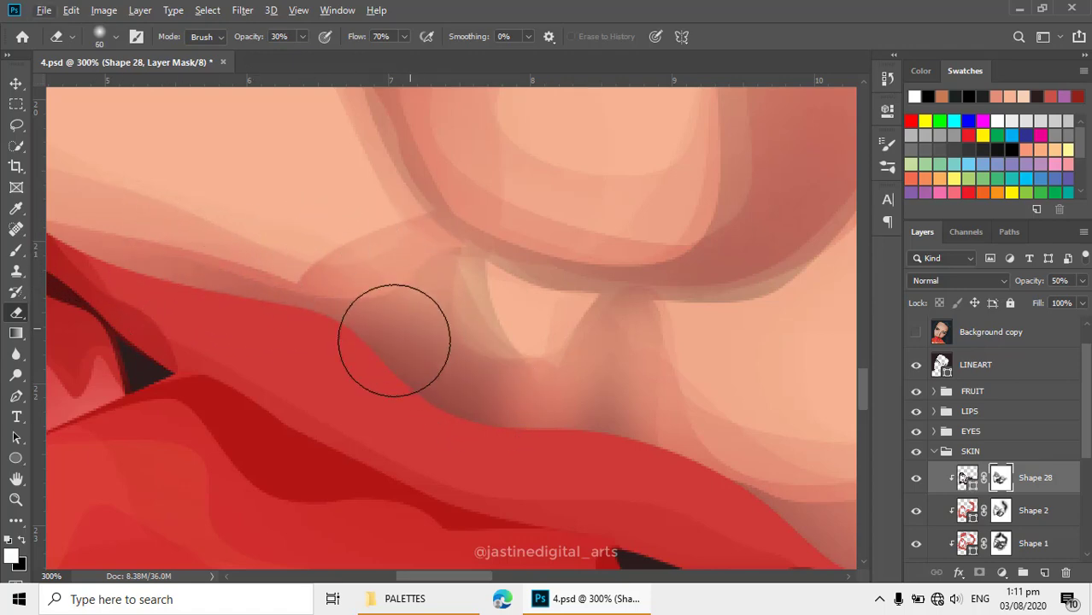
# - Zoom out and back in on the mouth to check the result, setting black as foreground
pyautogui.keyDown('alt'); pyautogui.click(495, 408); pyautogui.keyUp('alt')
pyautogui.keyDown('alt'); pyautogui.click(495, 408); pyautogui.keyUp('alt')
pyautogui.keyDown('alt'); pyautogui.click(506, 413); pyautogui.keyUp('alt')
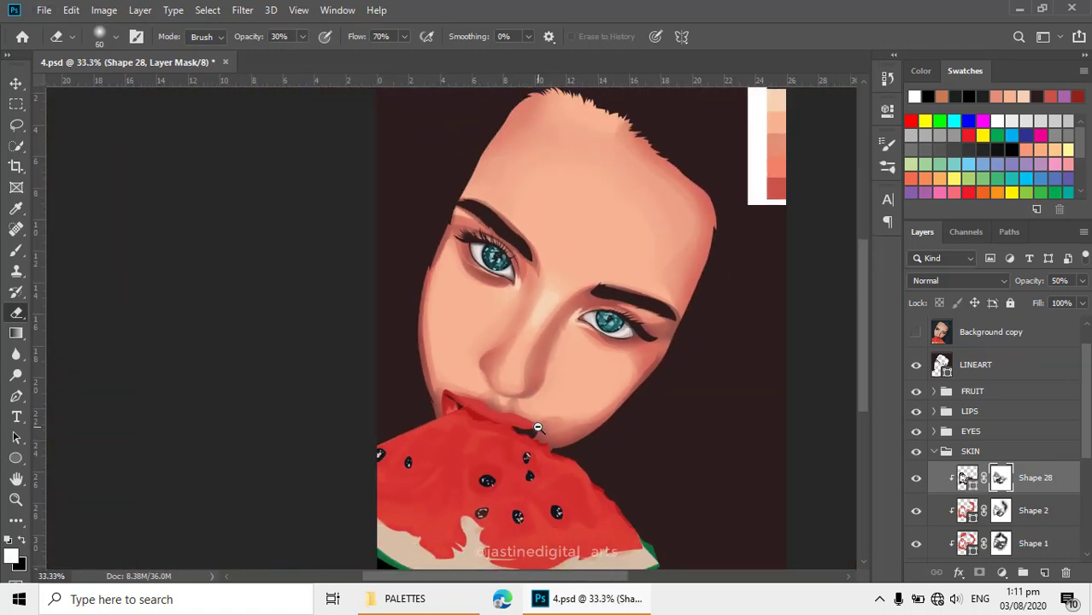
pyautogui.click(431, 334)
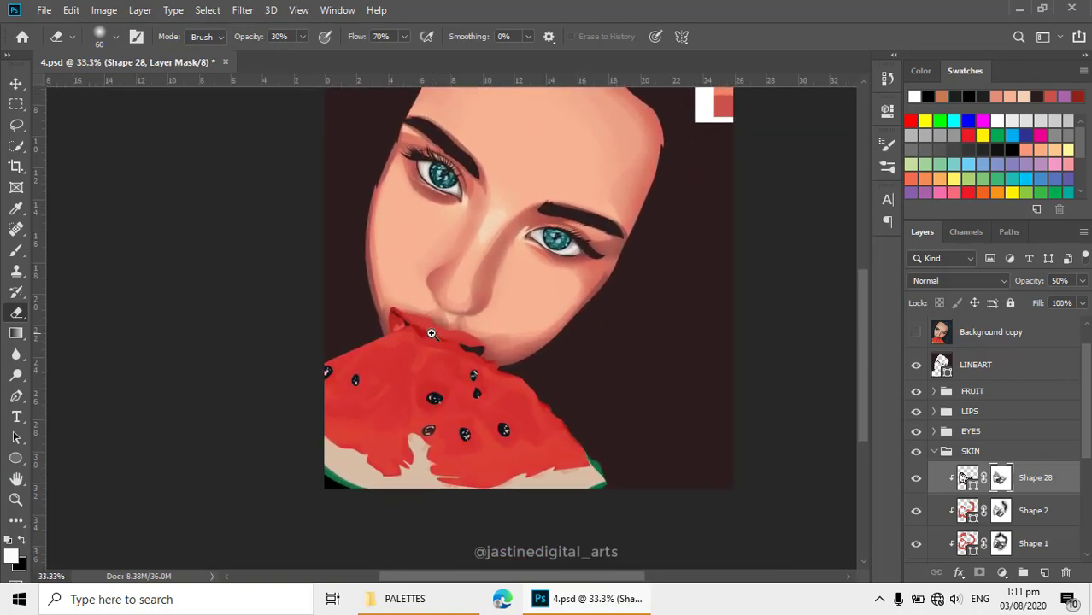
pyautogui.click(439, 322)
pyautogui.scroll(1, 468, 331)
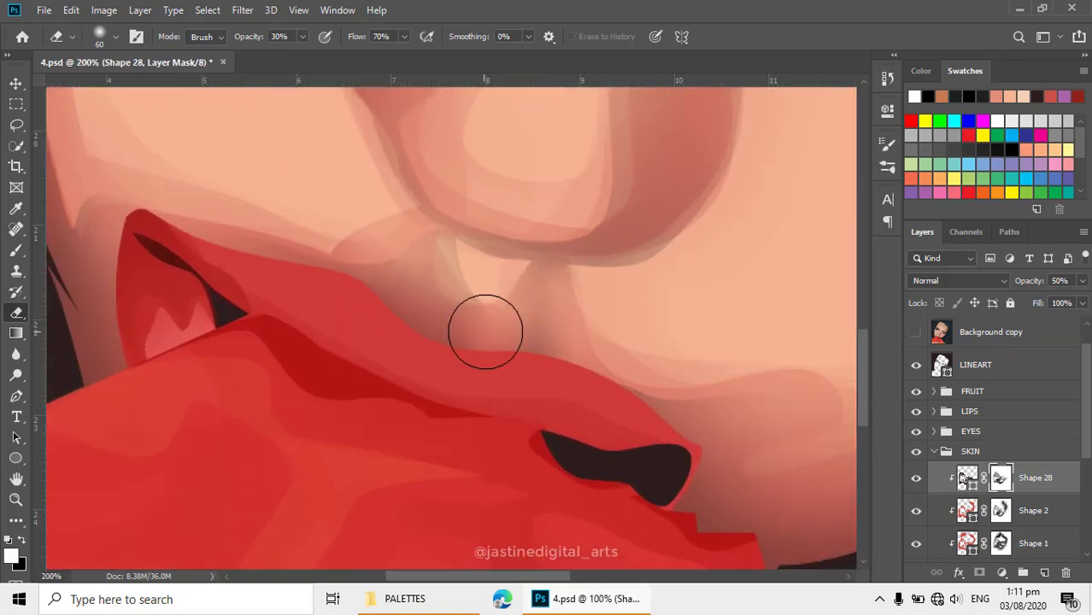
pyautogui.press('x')
pyautogui.press('x')
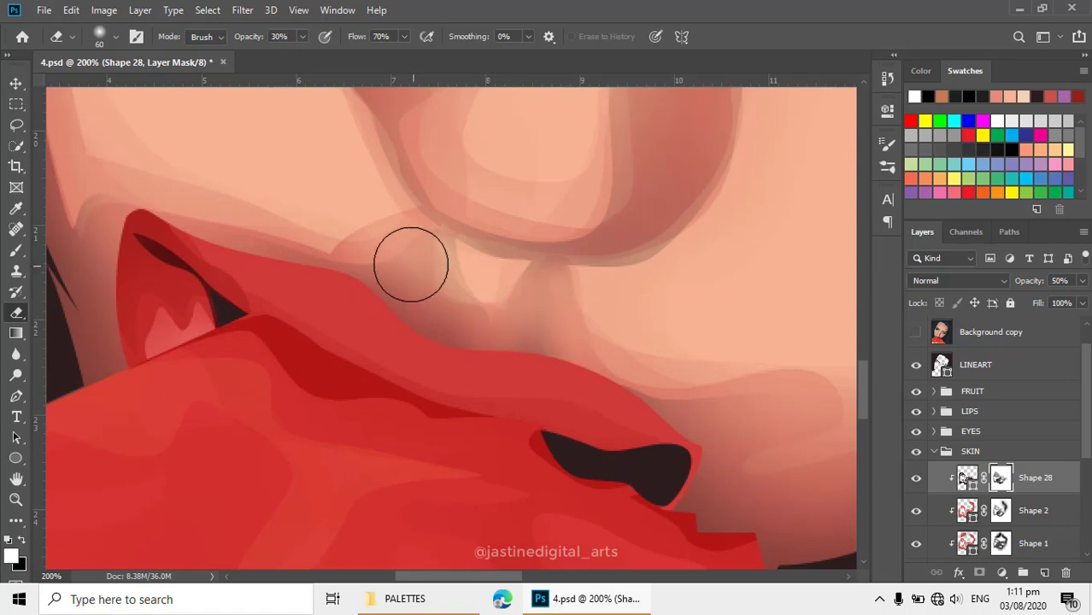
# - Review the whole portrait at several zoom levels, ending zoomed in on the forehead
pyautogui.keyDown('alt'); pyautogui.click(503, 324); pyautogui.keyUp('alt')
pyautogui.keyDown('alt'); pyautogui.click(502, 324); pyautogui.keyUp('alt')
pyautogui.keyDown('alt'); pyautogui.click(502, 324); pyautogui.keyUp('alt')
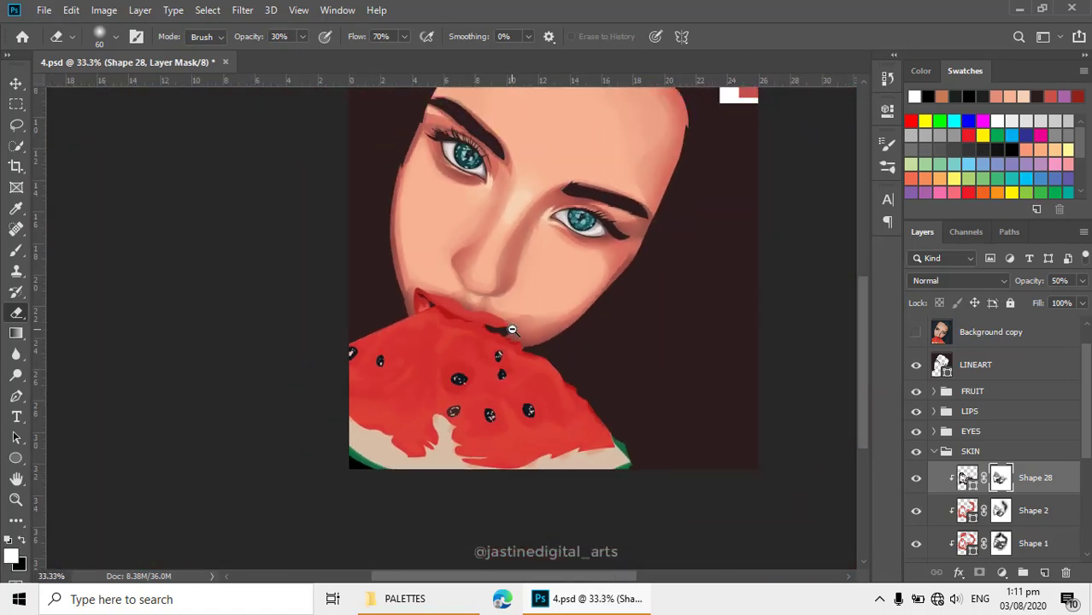
pyautogui.keyDown('alt'); pyautogui.click(510, 424); pyautogui.keyUp('alt')
pyautogui.keyDown('ctrl'); pyautogui.click(461, 386); pyautogui.keyUp('ctrl')
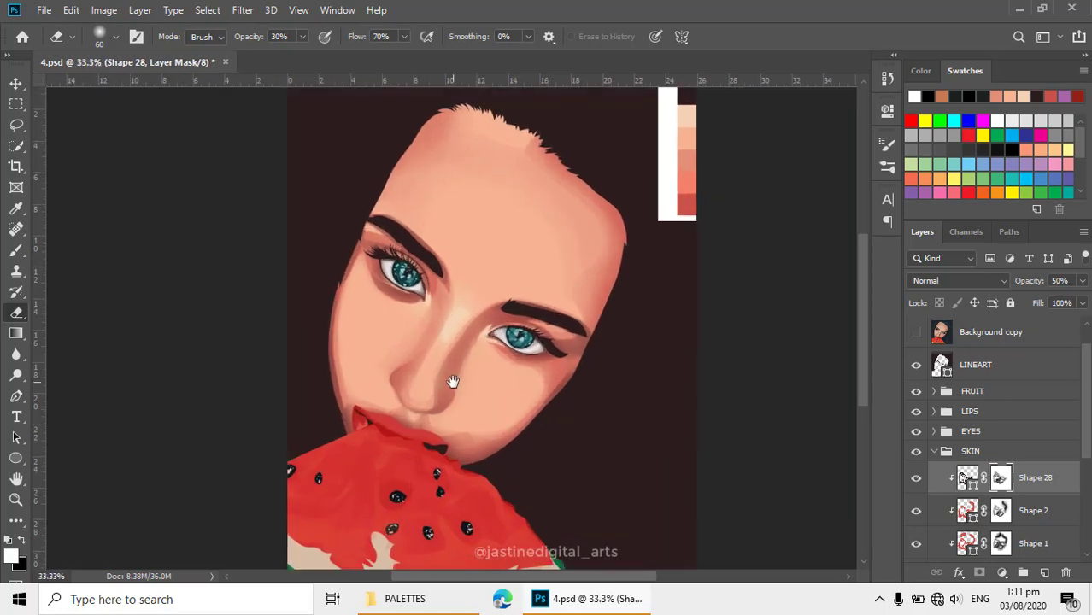
pyautogui.keyDown('ctrl'); pyautogui.click(453, 384); pyautogui.keyUp('ctrl')
pyautogui.keyDown('ctrl'); pyautogui.click(453, 383); pyautogui.keyUp('ctrl')
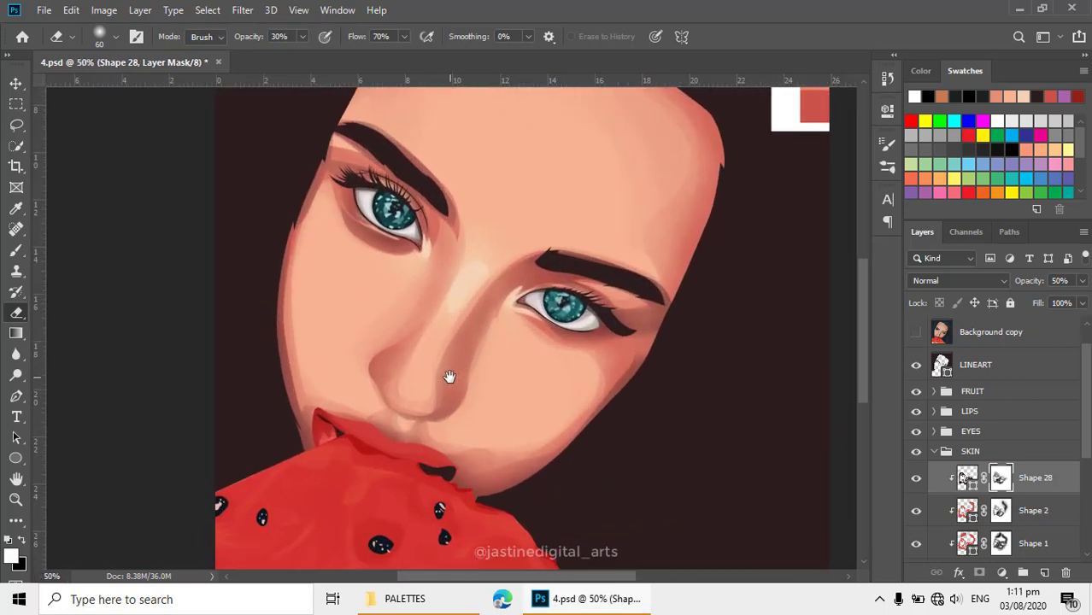
pyautogui.keyDown('ctrl'); pyautogui.keyDown('alt'); pyautogui.click(450, 378); pyautogui.keyUp('alt'); pyautogui.keyUp('ctrl')
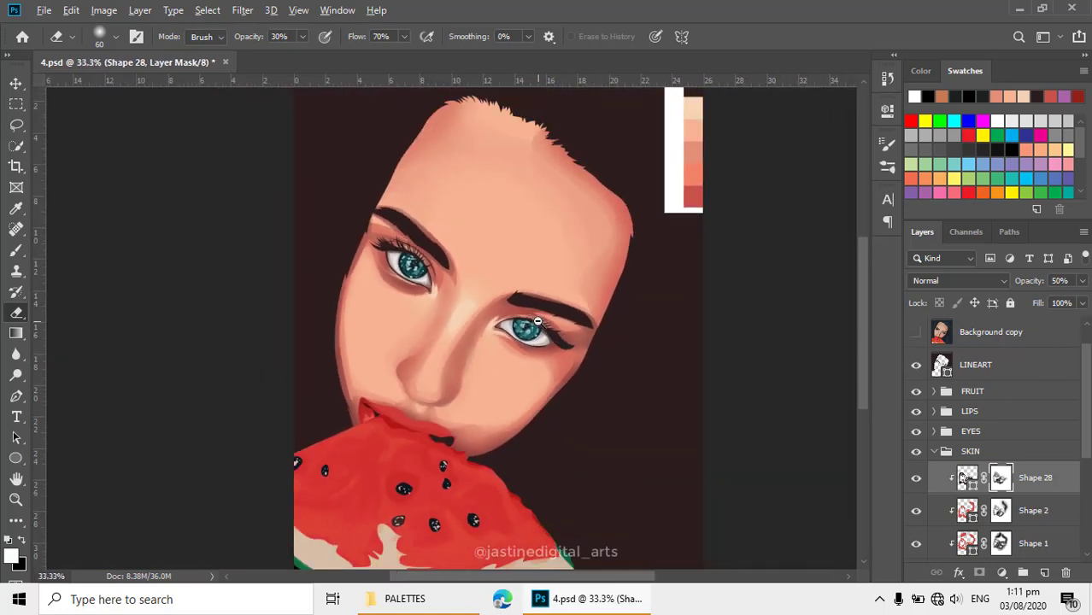
pyautogui.keyDown('ctrl'); pyautogui.keyDown('alt'); pyautogui.click(539, 322); pyautogui.keyUp('alt'); pyautogui.keyUp('ctrl')
pyautogui.moveTo(529, 311); pyautogui.dragTo(561, 371)
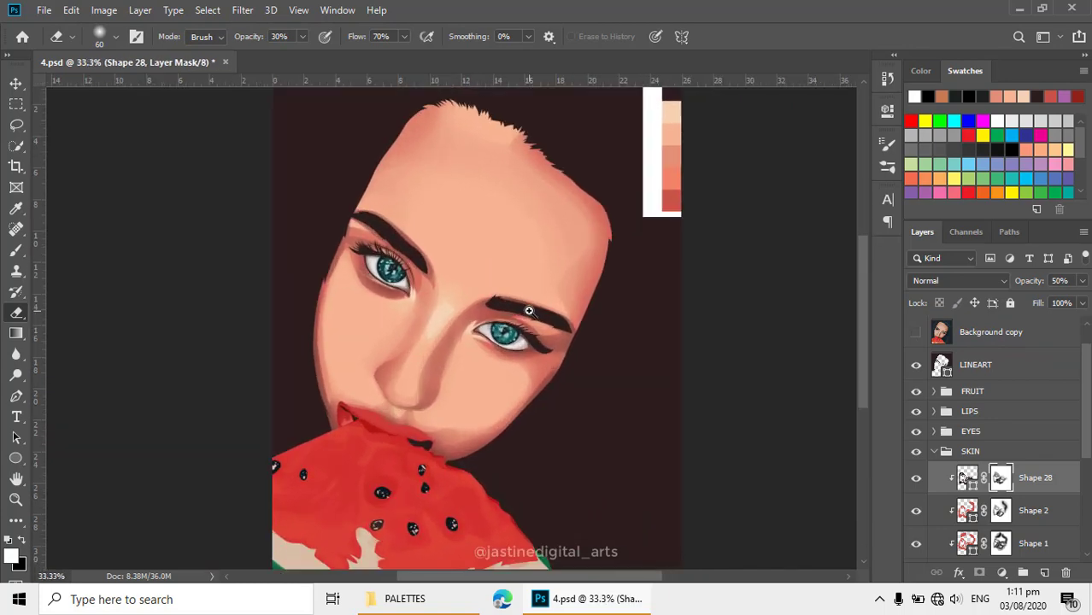
# - Set the Pen tool's Path Operations to Combine Shapes
pyautogui.press('p')
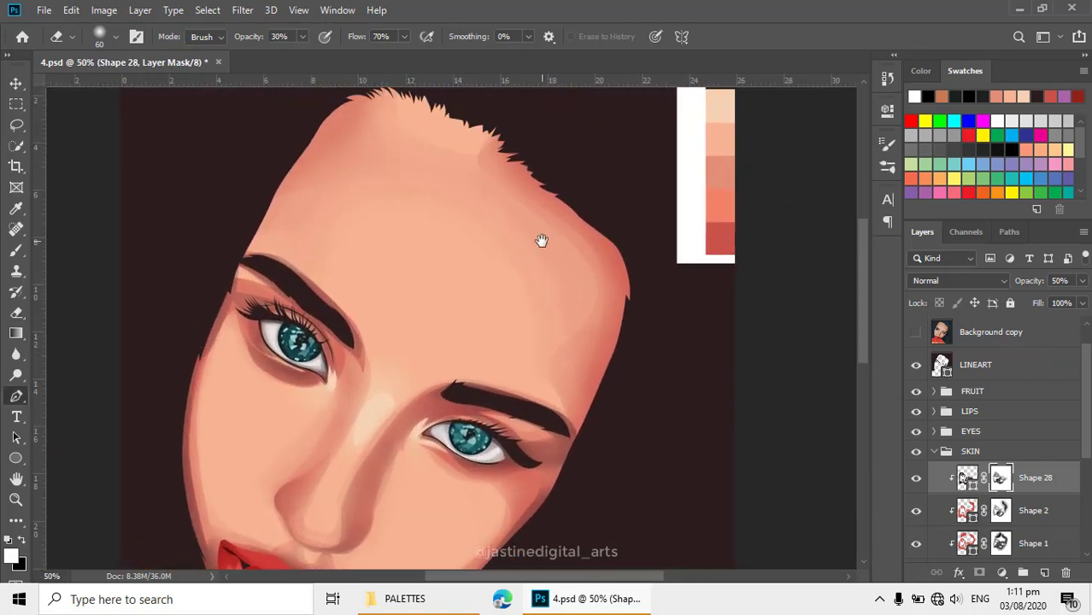
pyautogui.click(492, 45)
pyautogui.click(534, 71)
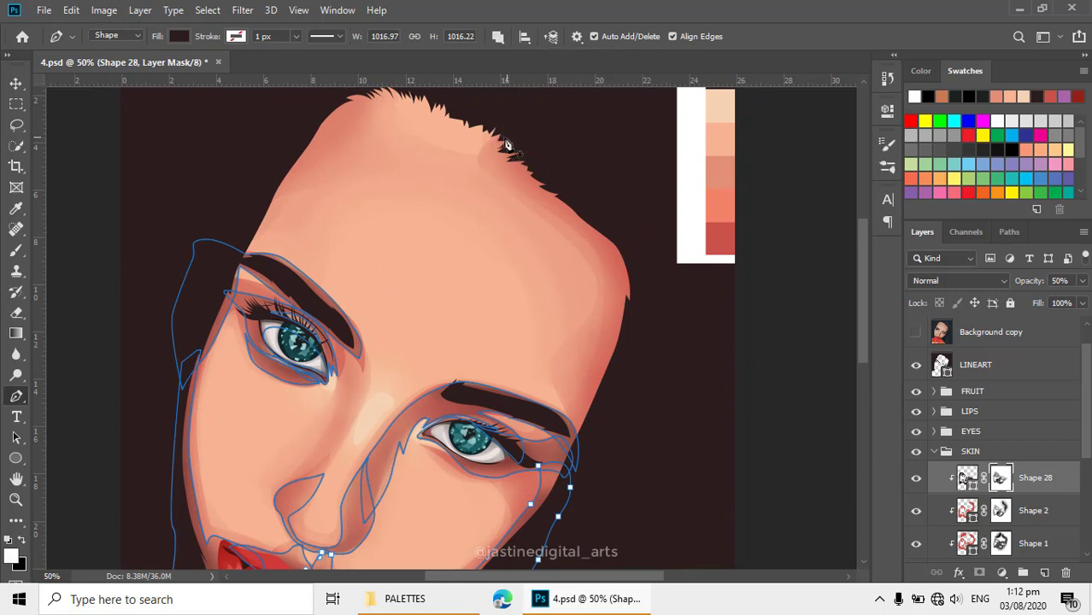
# - Draw a closed temple shadow from the hairline down the right forehead edge to the brow's outer corner
pyautogui.click(508, 135)
pyautogui.moveTo(506, 167); pyautogui.dragTo(538, 186)
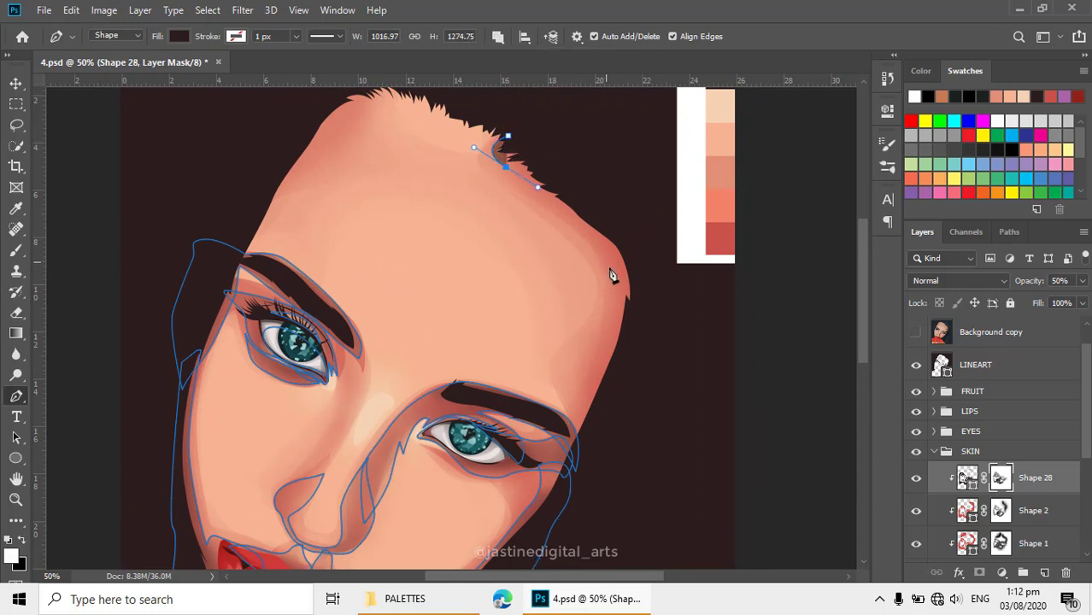
pyautogui.moveTo(611, 275); pyautogui.dragTo(609, 335)
pyautogui.click(573, 414)
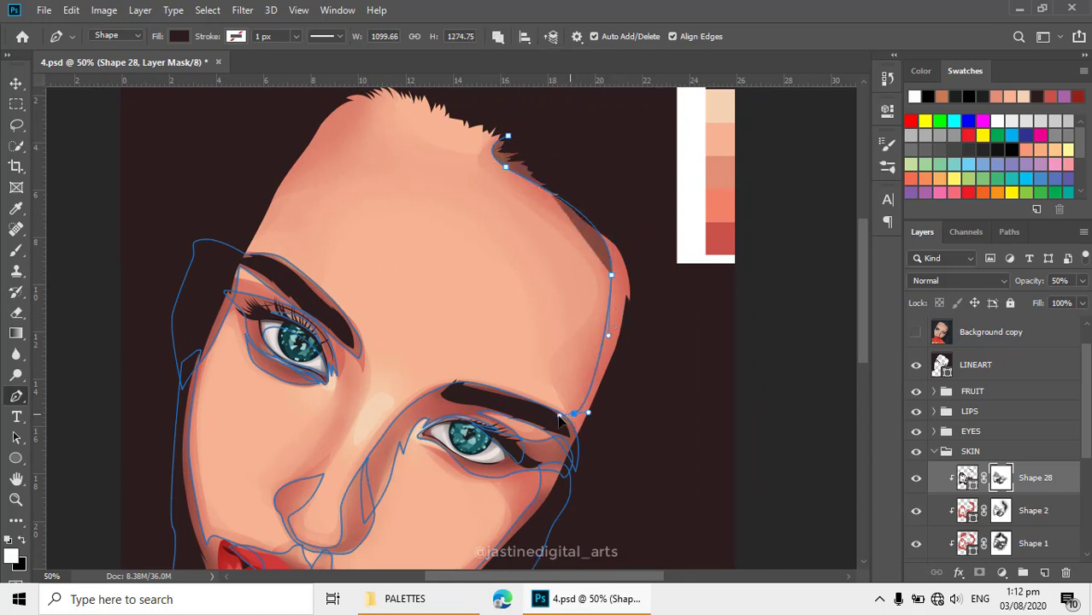
pyautogui.moveTo(574, 434); pyautogui.dragTo(598, 443)
pyautogui.click(654, 394)
pyautogui.click(694, 278)
pyautogui.click(604, 148)
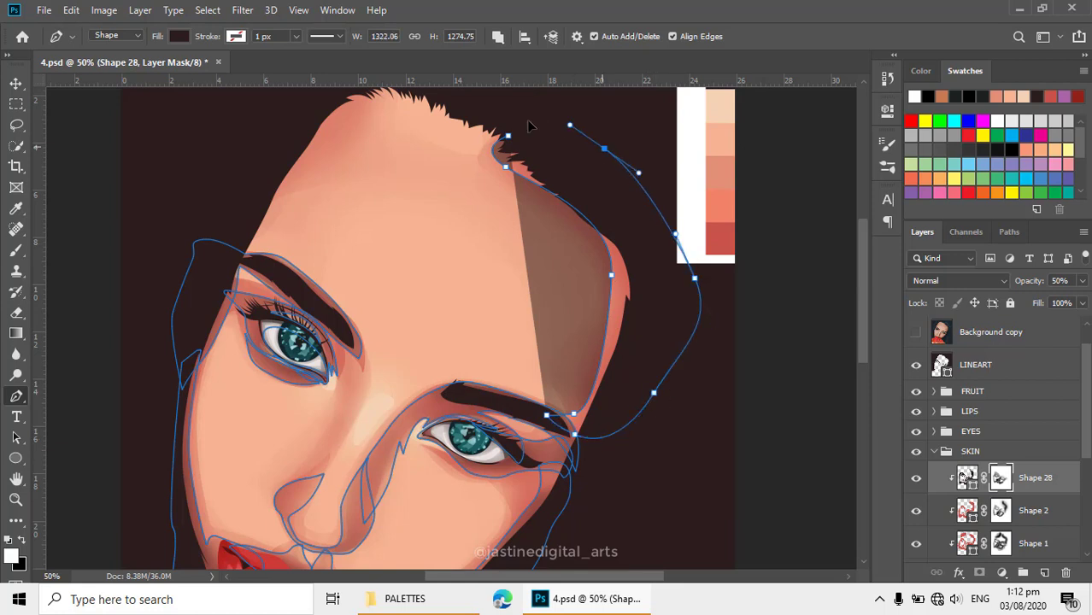
pyautogui.click(541, 120)
pyautogui.click(508, 135)
# - Erase the forehead shadow's inner edge on the Shape 28 mask with a larger brush, then recentre the face
pyautogui.press('e')
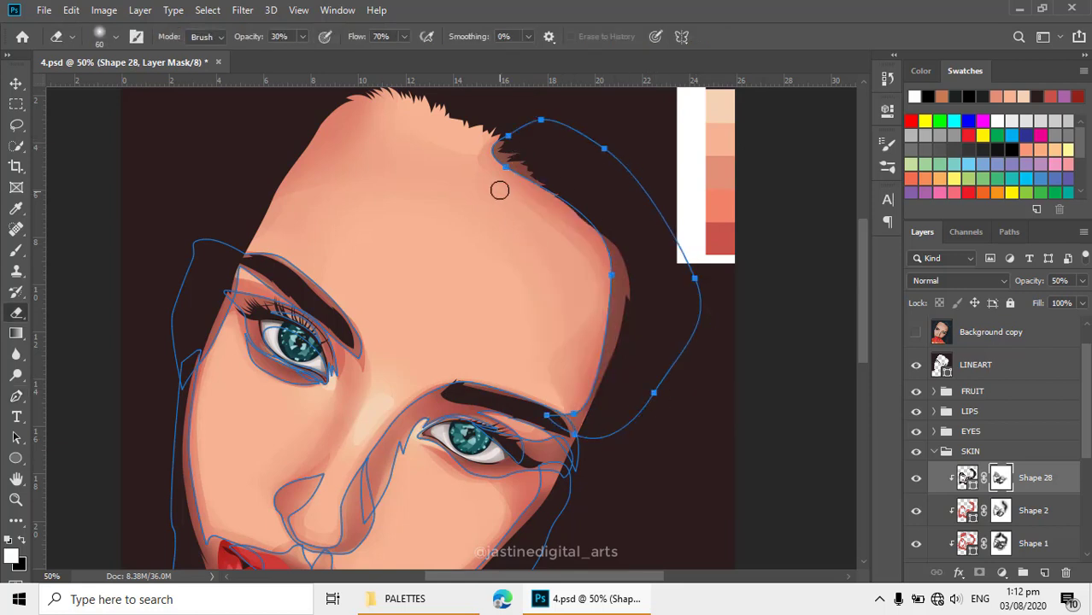
pyautogui.hotkey('ctrl', 'h')
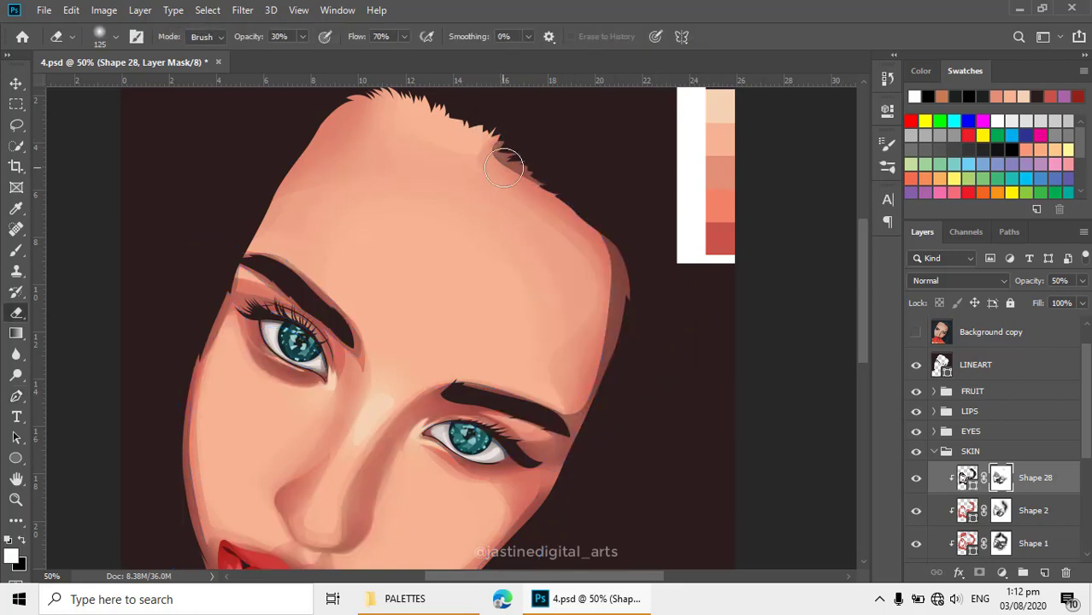
pyautogui.press(']')
pyautogui.press(']')
pyautogui.press(']')
pyautogui.moveTo(561, 193)
pyautogui.mouseDown()
pyautogui.moveTo(580, 295)
pyautogui.moveTo(602, 257)
pyautogui.moveTo(563, 399)
pyautogui.mouseUp()
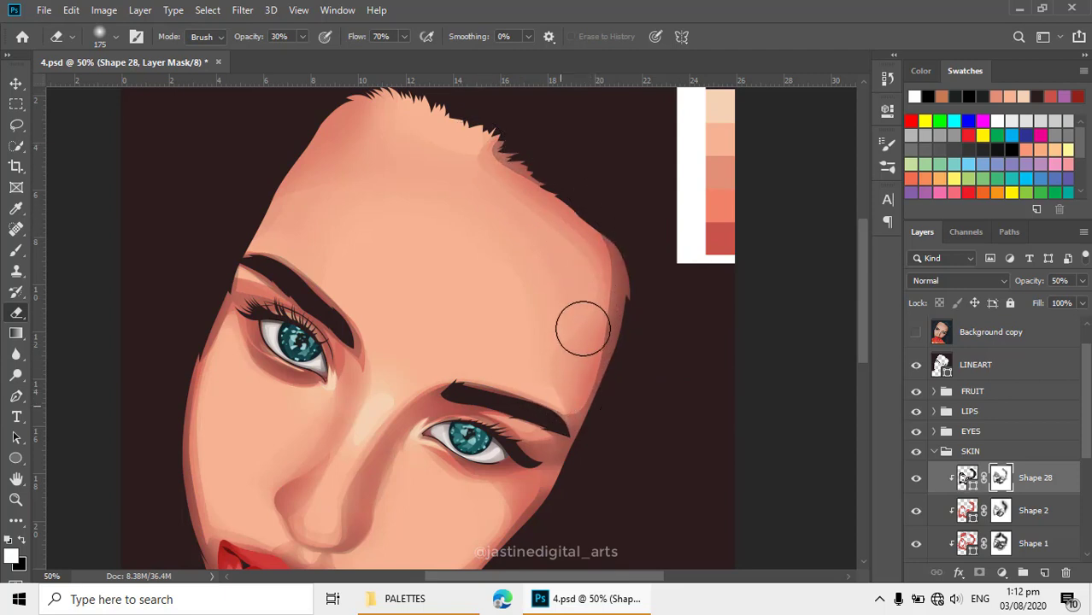
pyautogui.moveTo(580, 324); pyautogui.dragTo(588, 268)
pyautogui.hotkey('ctrl', '-')
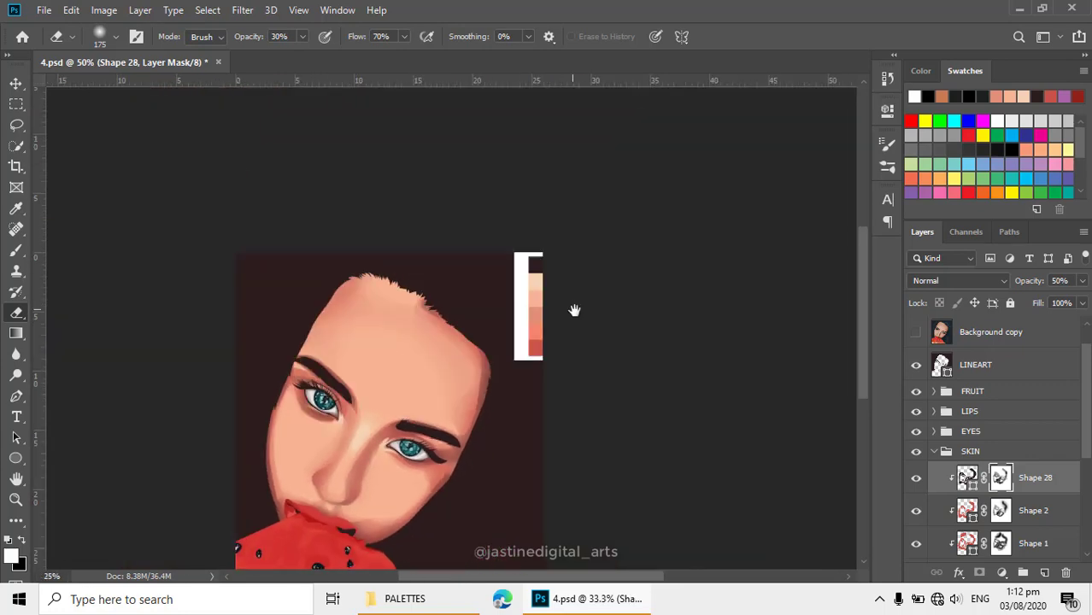
pyautogui.hotkey('ctrl', '-')
pyautogui.keyDown('ctrl'); pyautogui.click(434, 245); pyautogui.keyUp('ctrl')
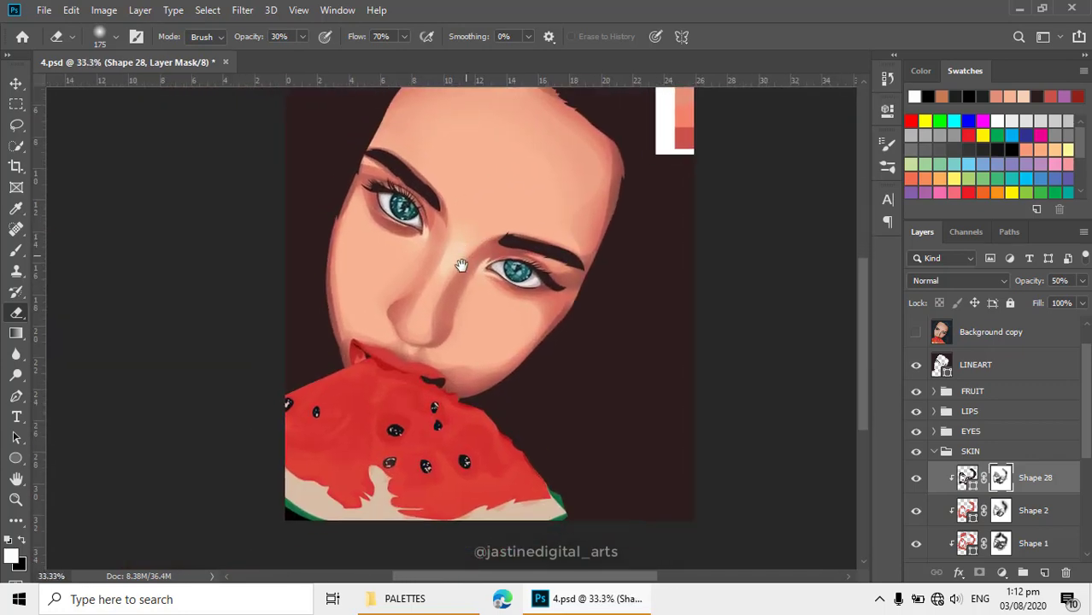
pyautogui.moveTo(462, 256); pyautogui.dragTo(462, 330)
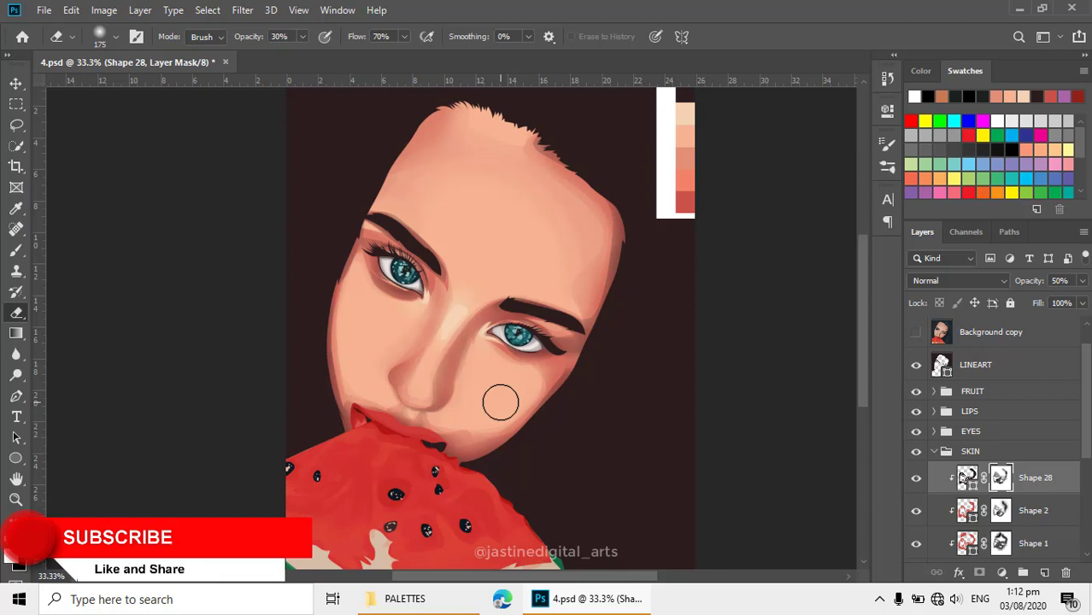
pyautogui.press('p')
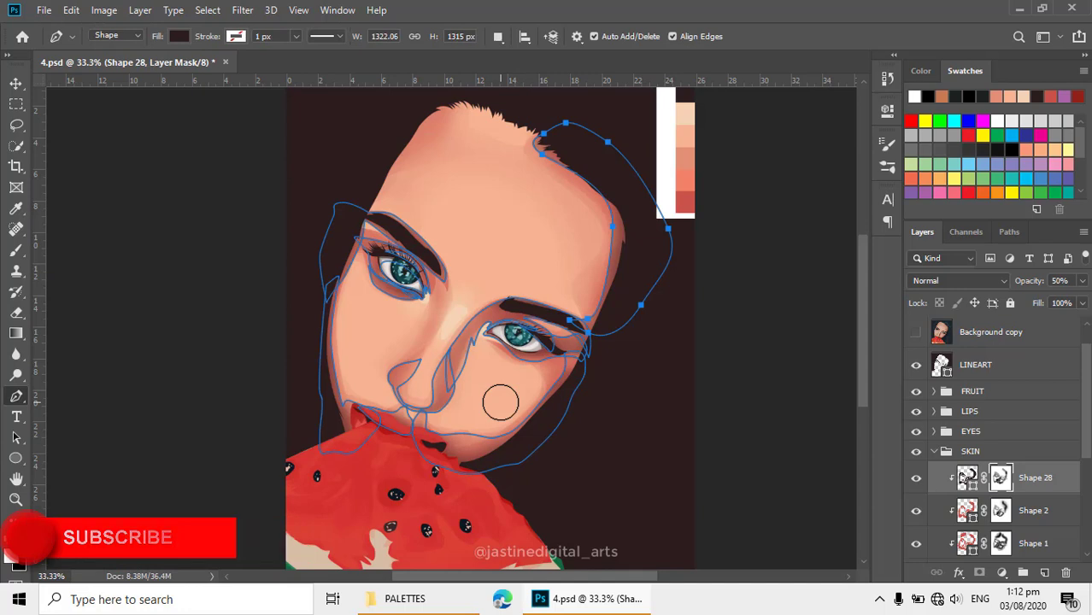
pyautogui.press('Return')
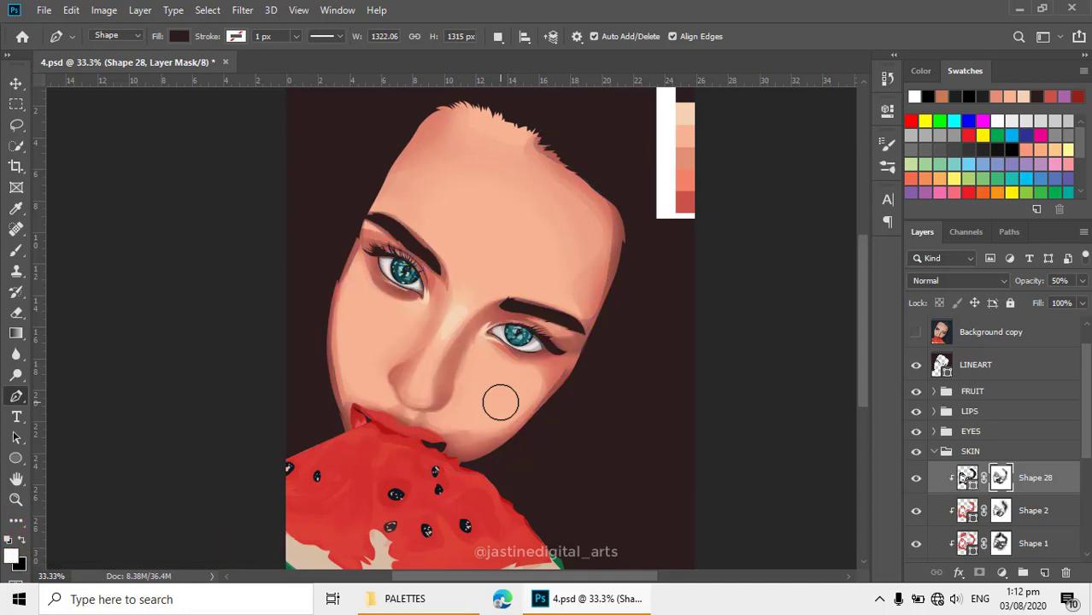
pyautogui.click(916, 481)
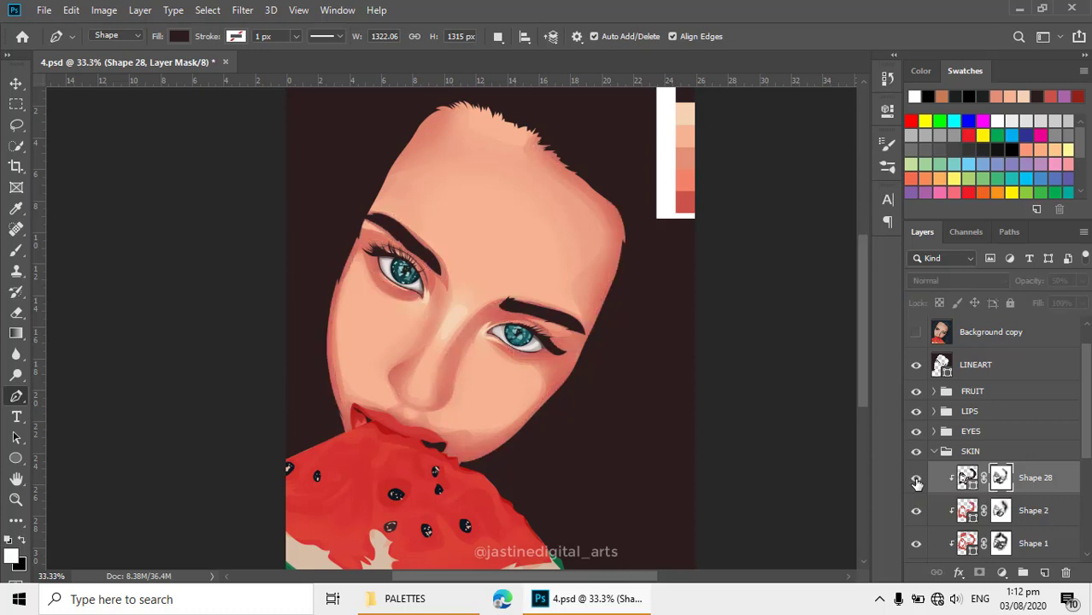
pyautogui.click(916, 481)
pyautogui.press('Return')
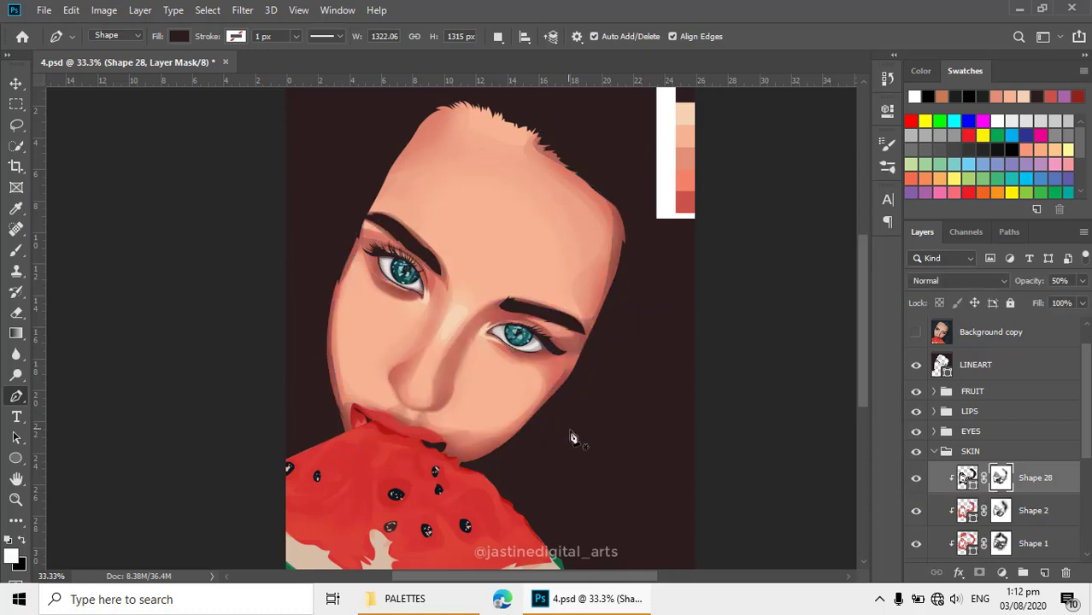
pyautogui.scroll(-1, 573, 439)
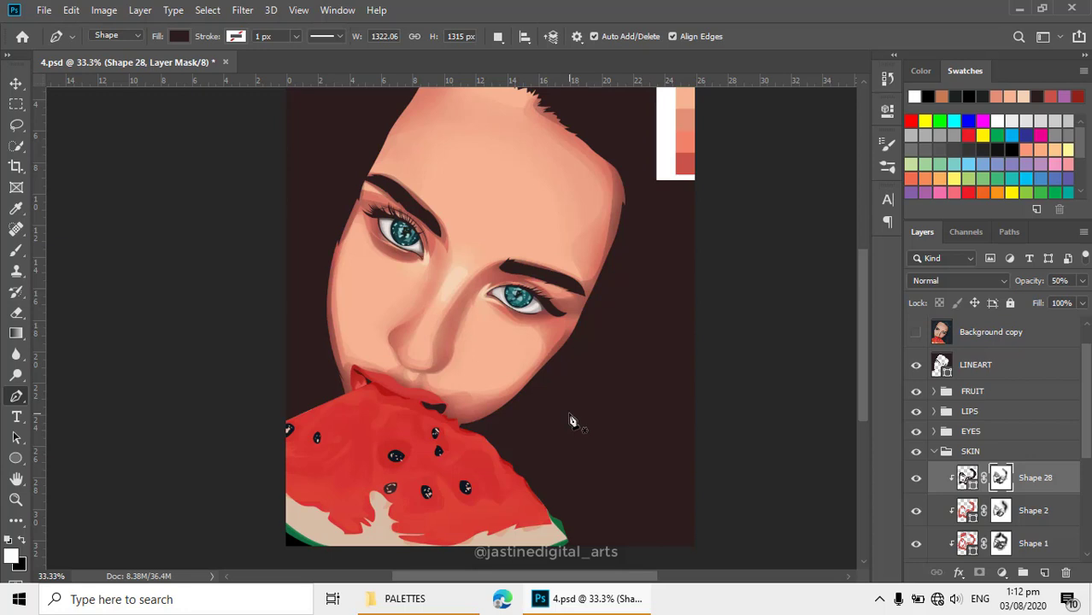
pyautogui.scroll(2, 573, 420)
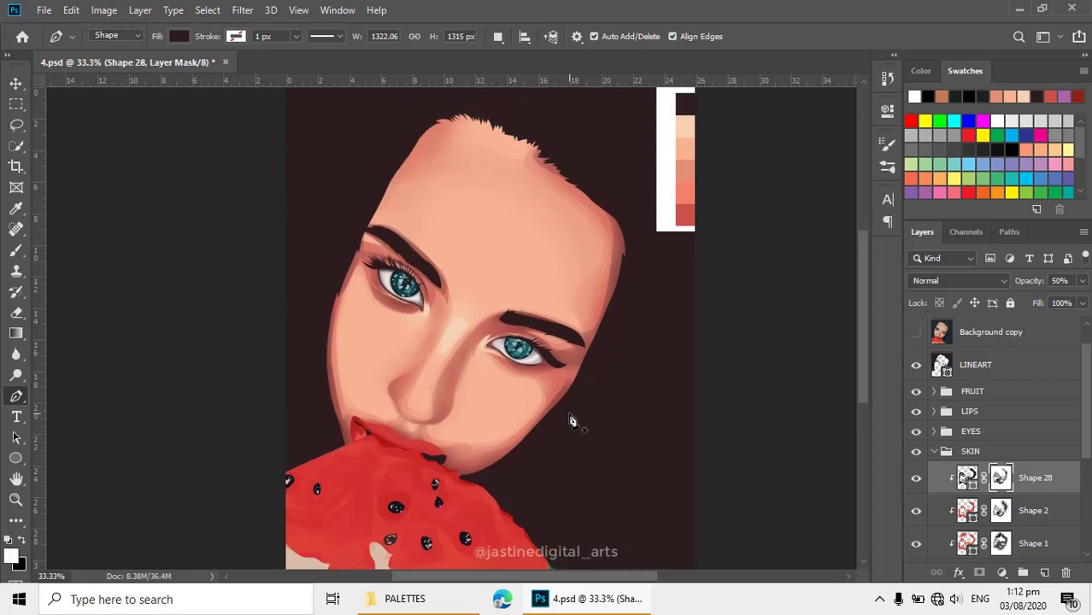